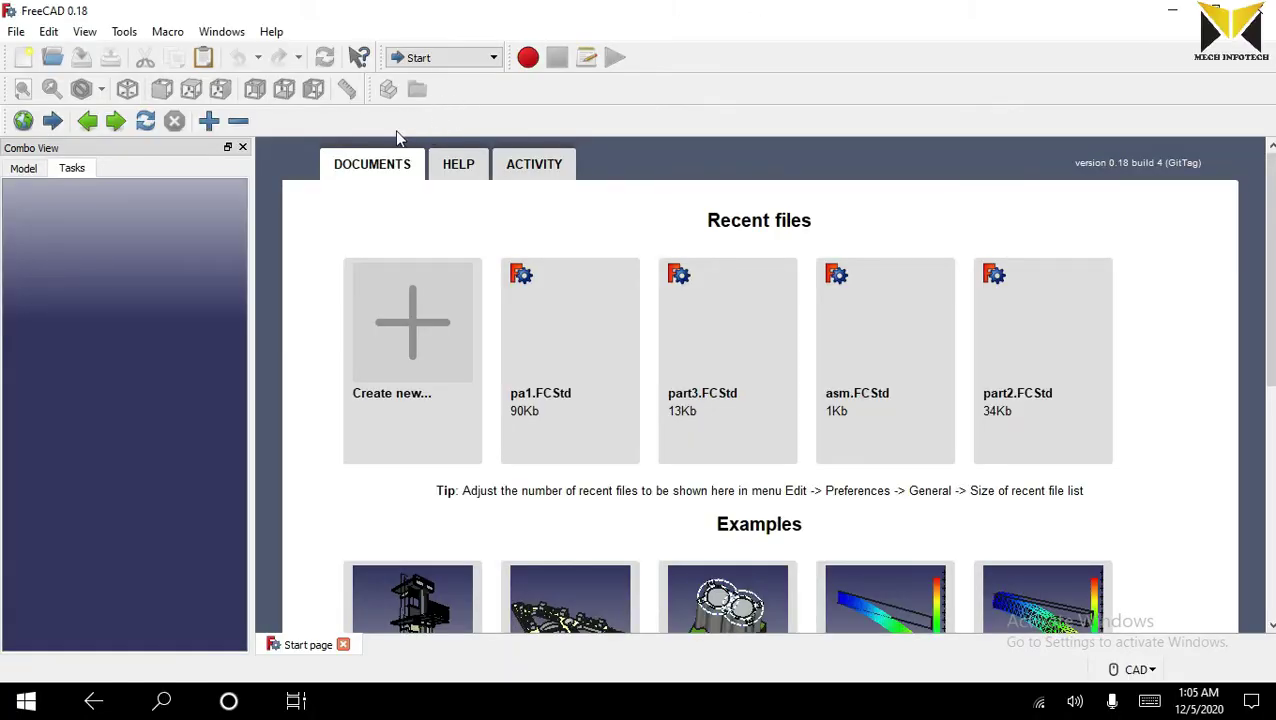
Step: Create a new document and switch to the A2plus assembly workbench
left_click(23, 57)
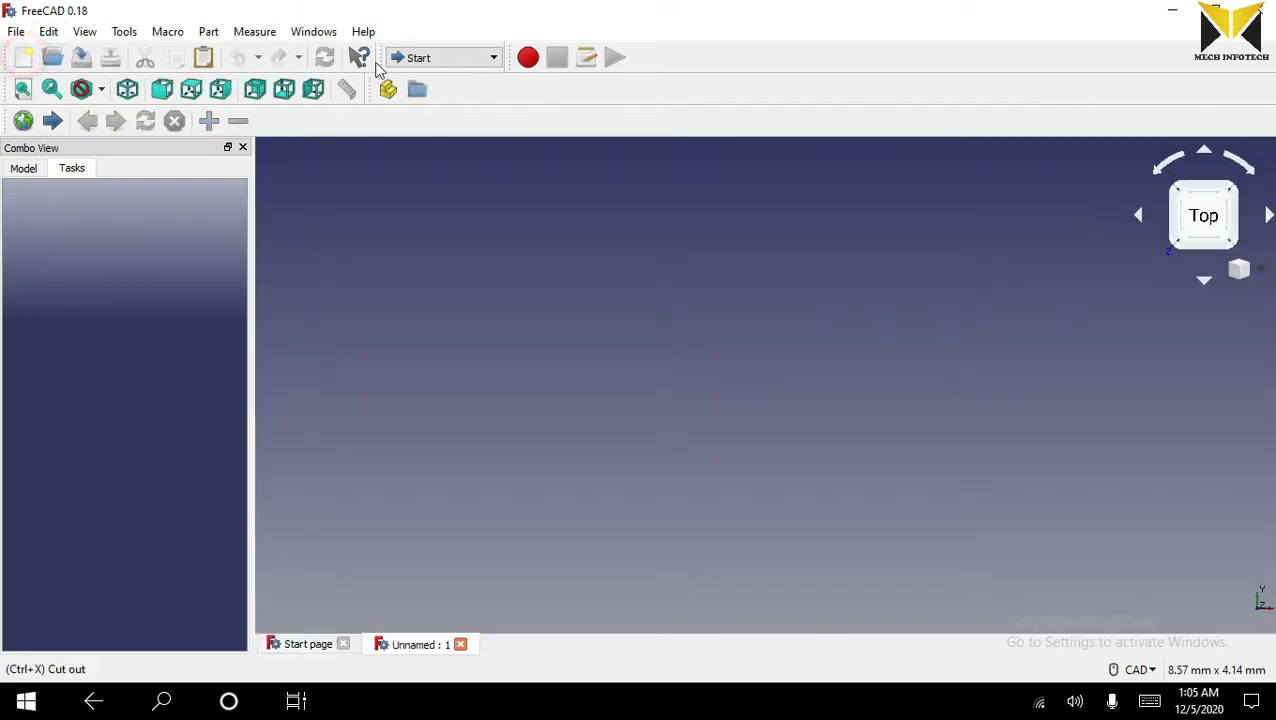
left_click(470, 57)
left_click(437, 76)
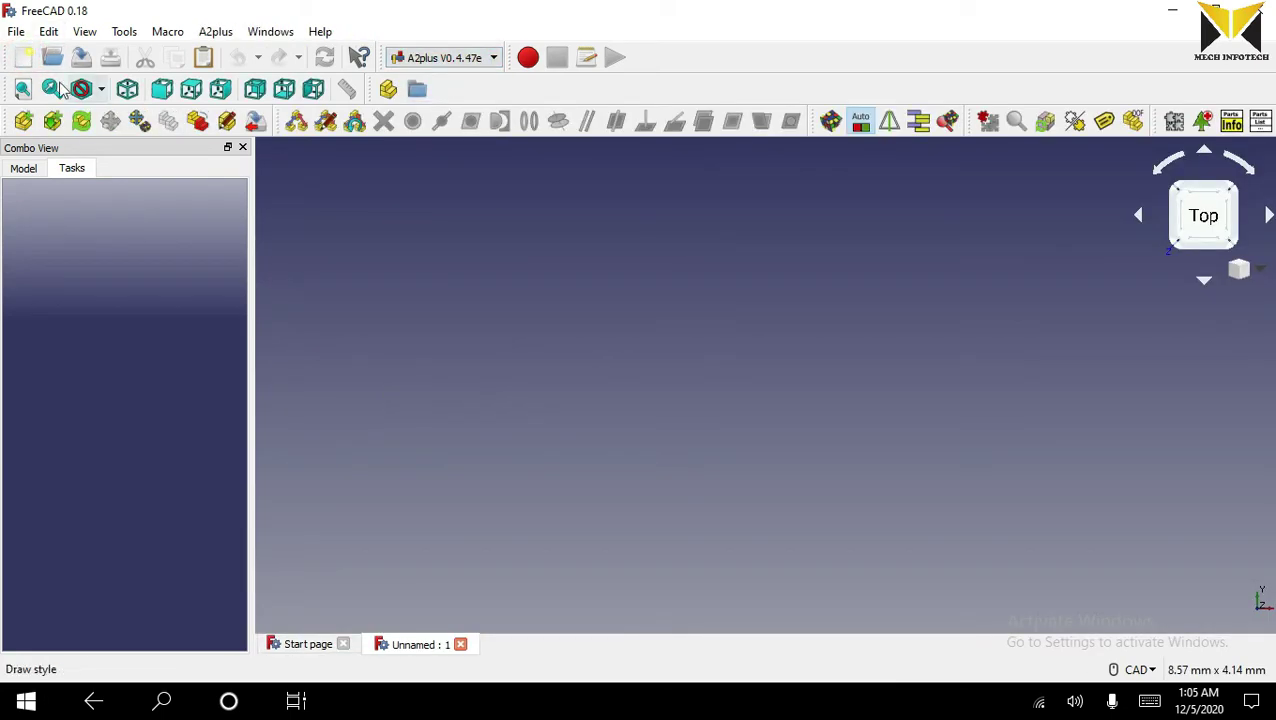
Step: Save the new document as asm in the plan on plane folder, replacing the existing file
left_click(16, 31)
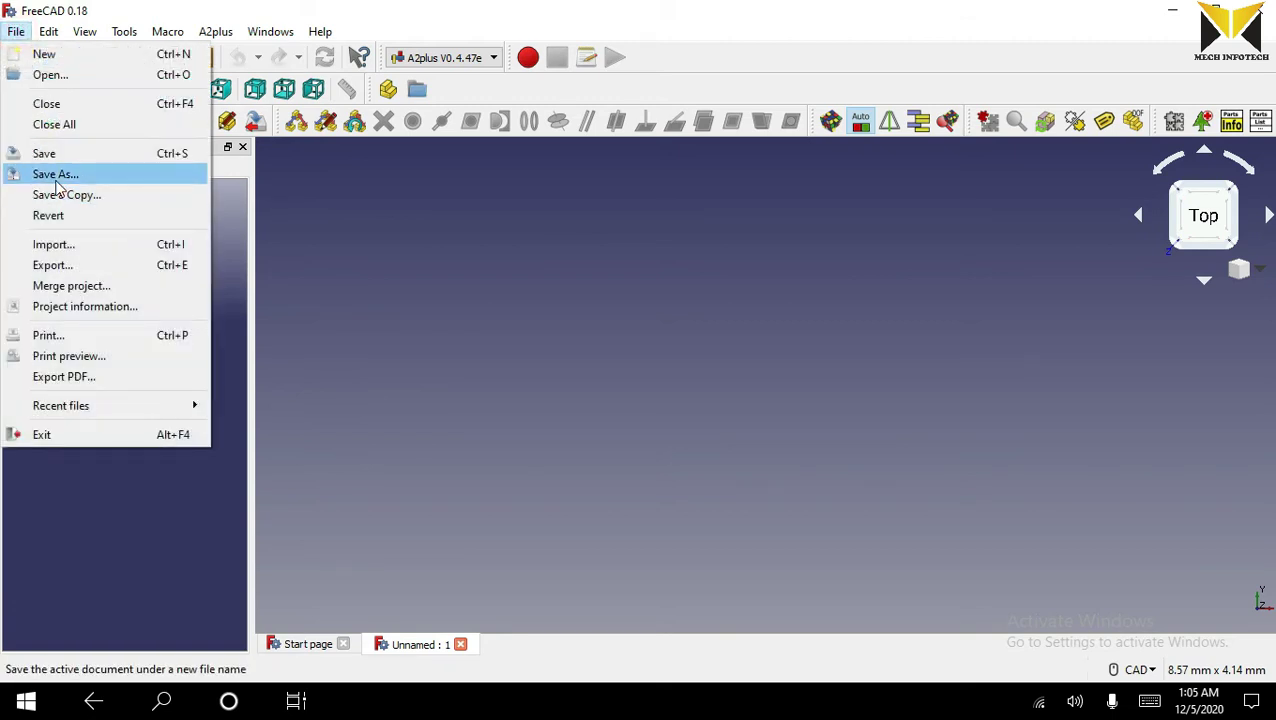
left_click(55, 175)
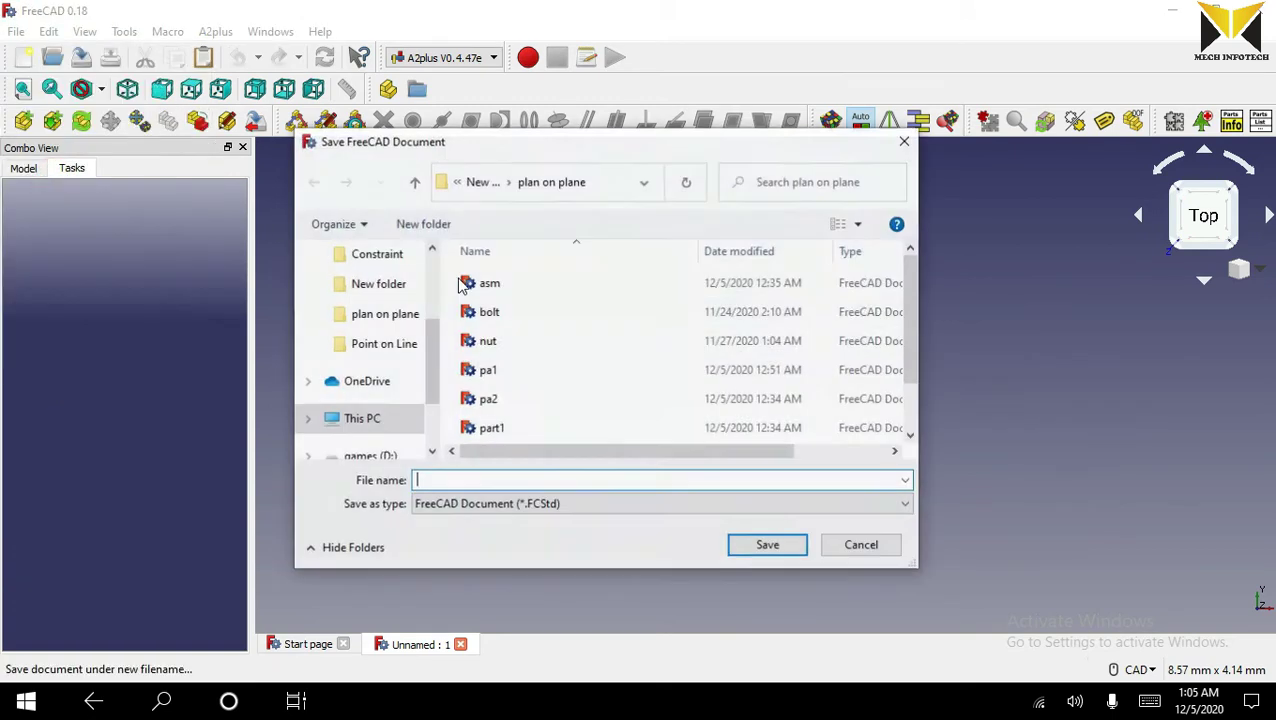
left_click(482, 283)
left_click(757, 545)
left_click(690, 351)
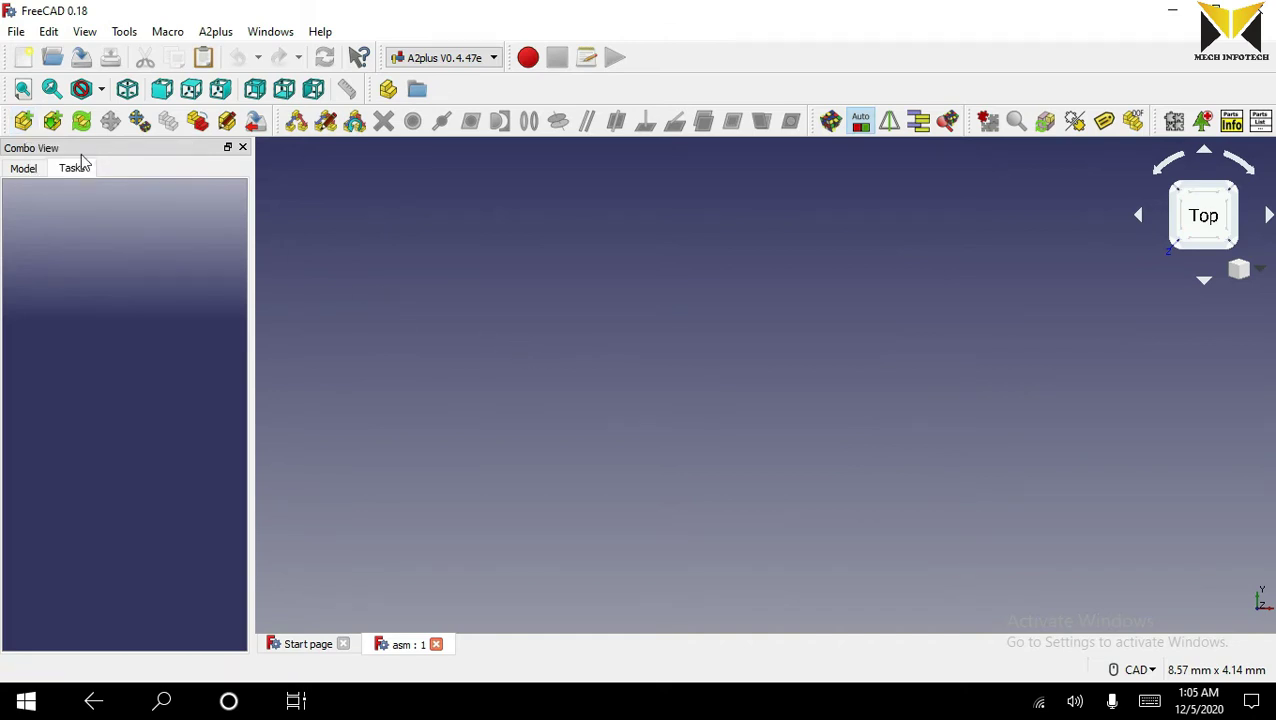
Step: Import part1 and part2 from the plan on plane folder into the assembly, placing part2 beside part1
left_click(24, 122)
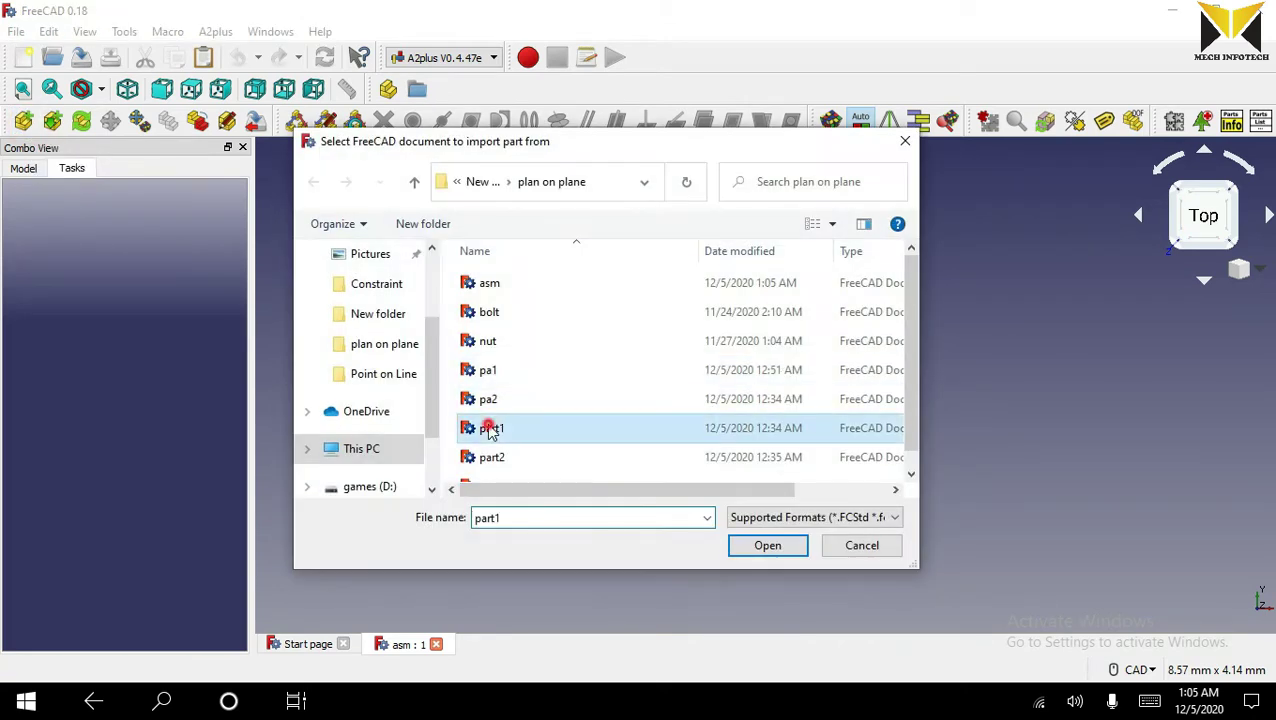
double_click(489, 428)
scroll(599, 303, "down", 4)
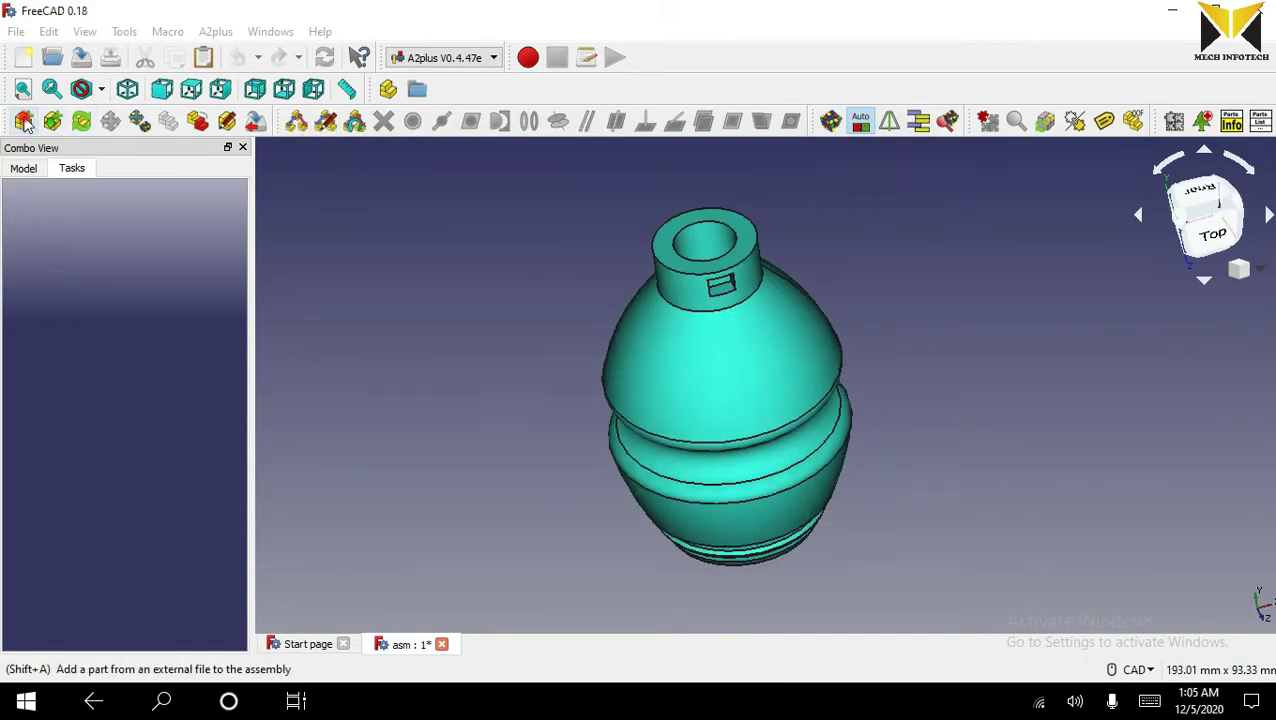
left_click(24, 122)
double_click(492, 457)
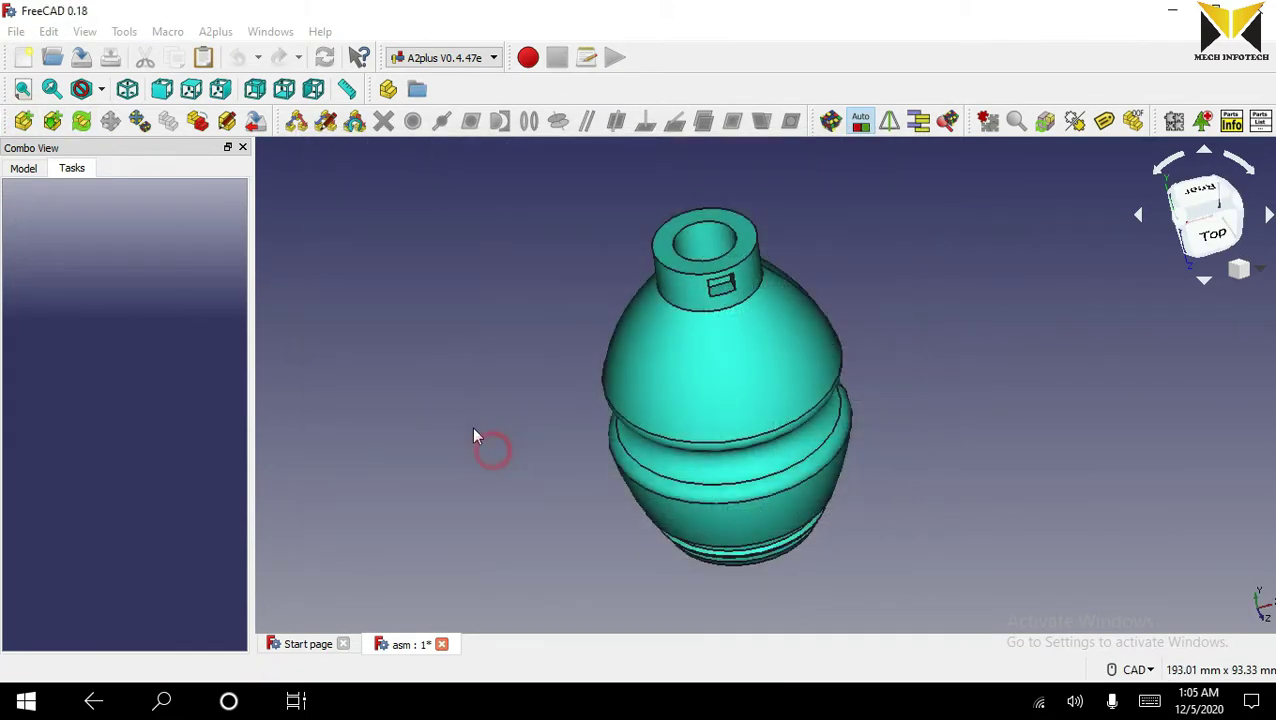
left_click(487, 293)
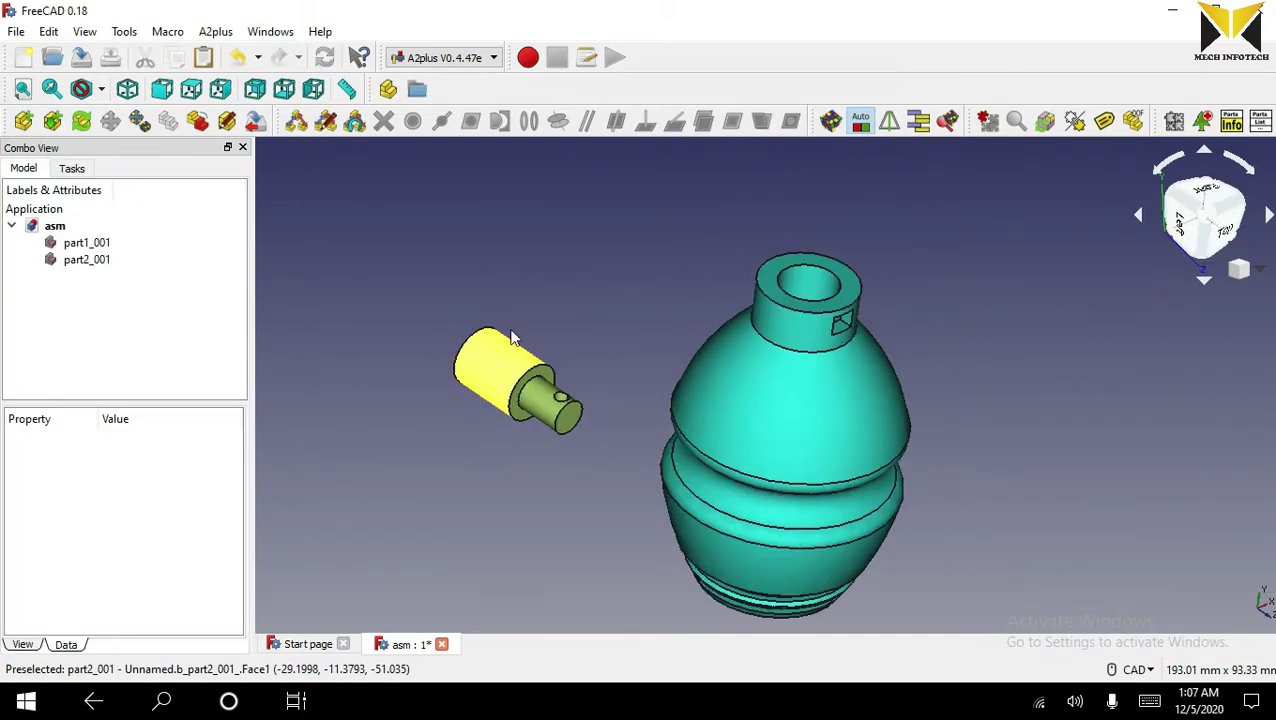
Step: Constrain part2's large cylinder axis normal to the flat floor inside part1's bore, with the direction set to opposed
left_click(510, 348)
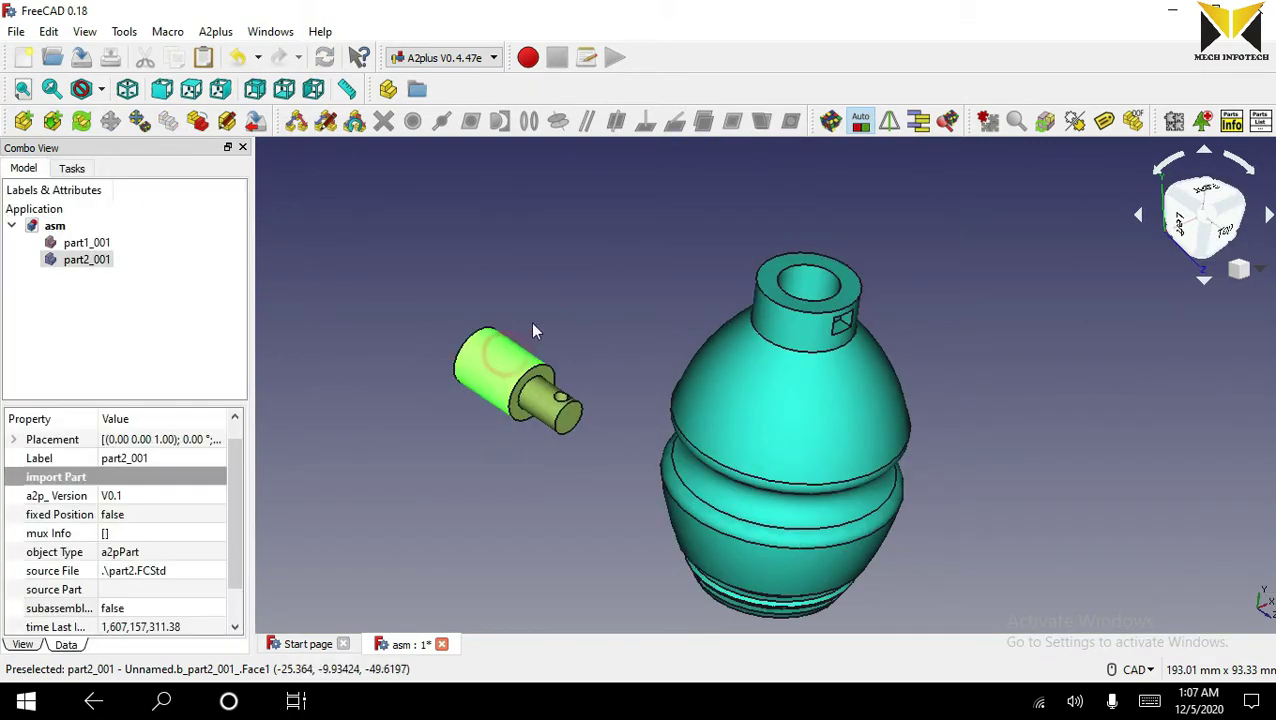
middle_click_drag(594, 268, 611, 331)
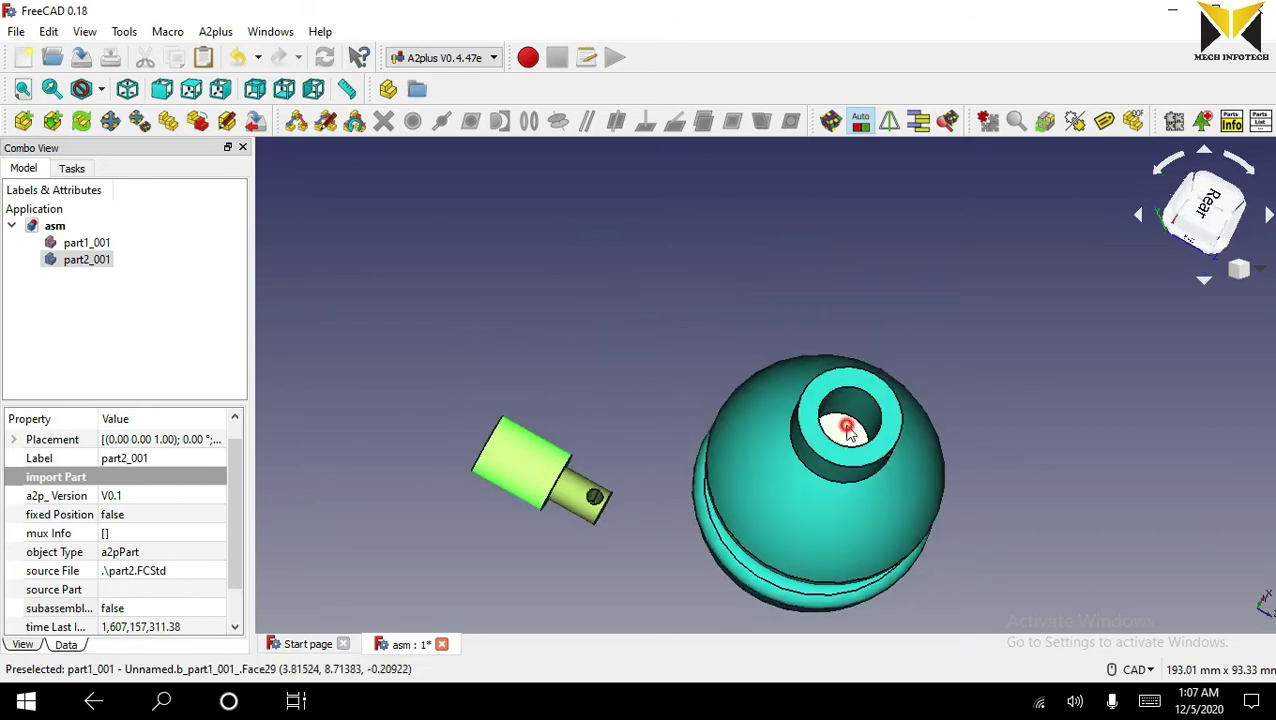
left_click(846, 428, "ctrl")
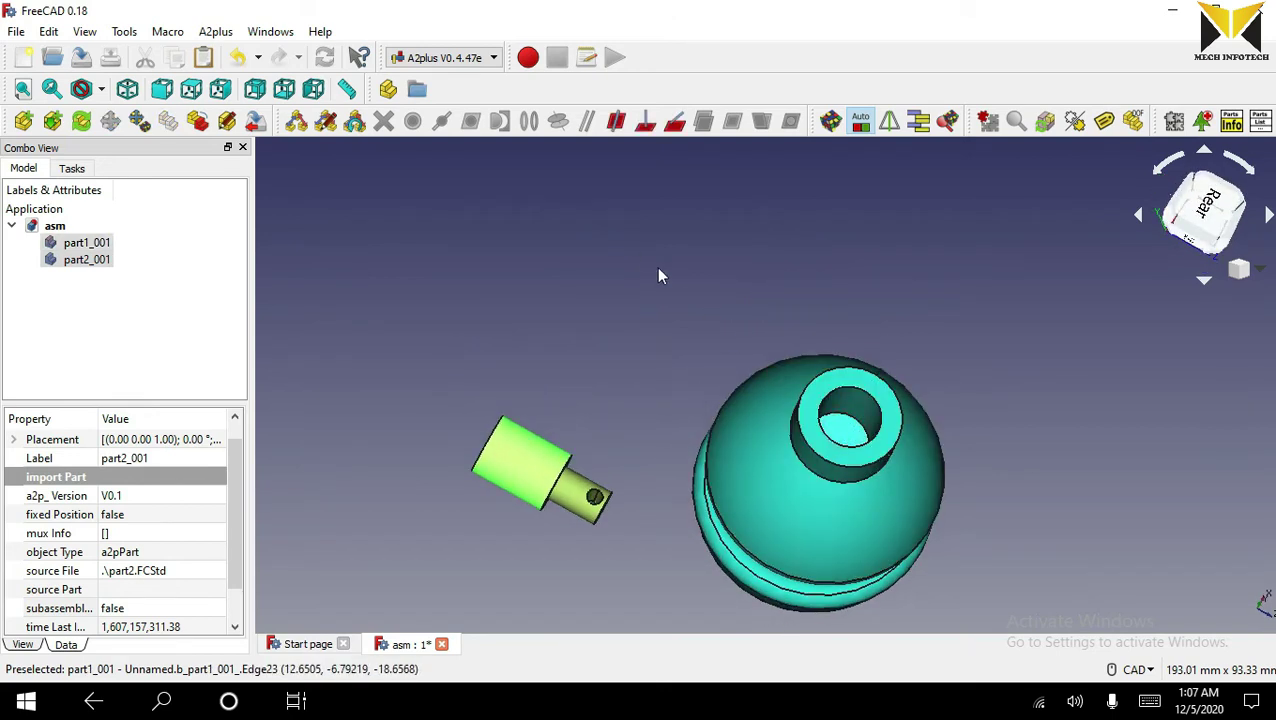
left_click(646, 122)
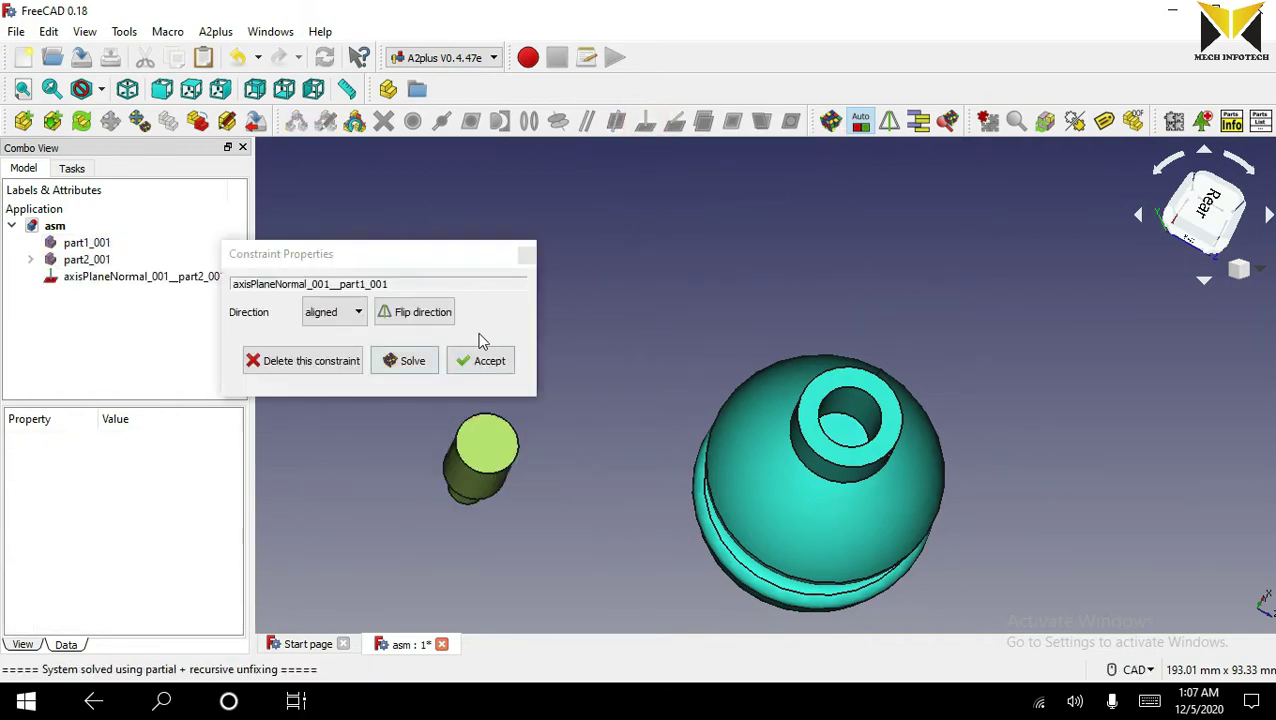
left_click(428, 316)
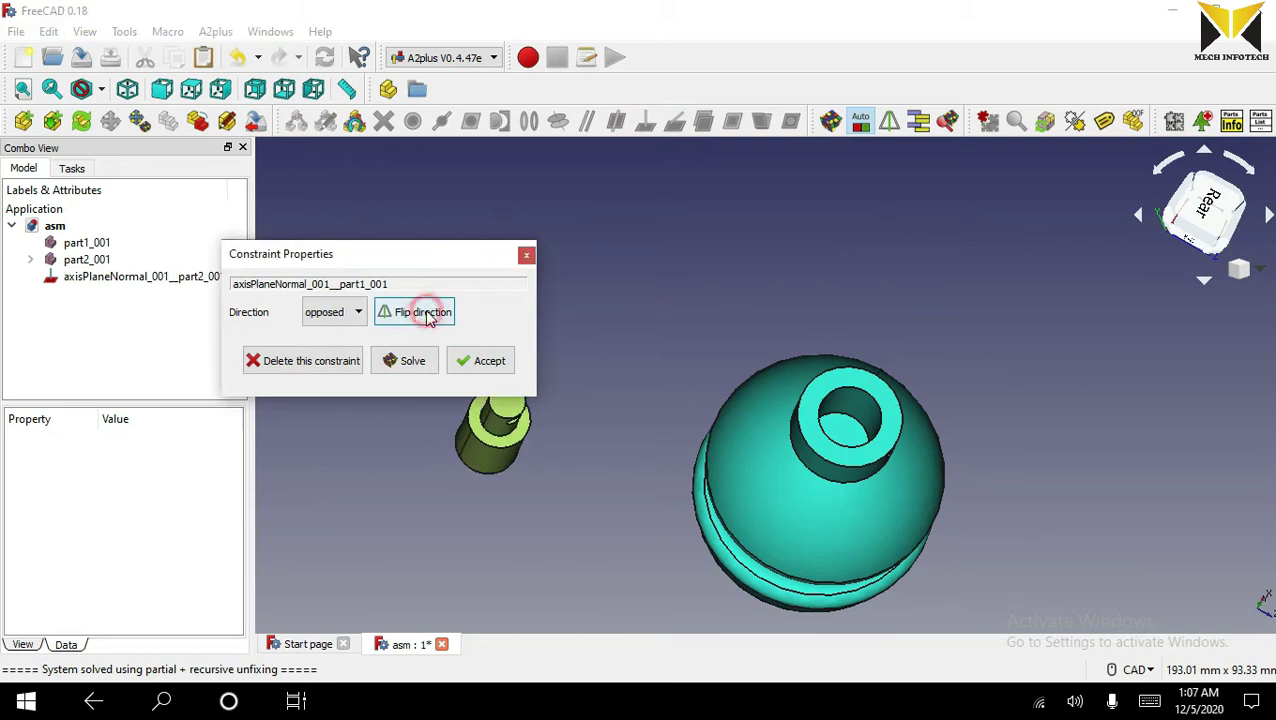
left_click(490, 361)
Step: Move part2 upward along its own axis so that it sits higher than part1
middle_click_drag(587, 376, 541, 305)
left_click(487, 325)
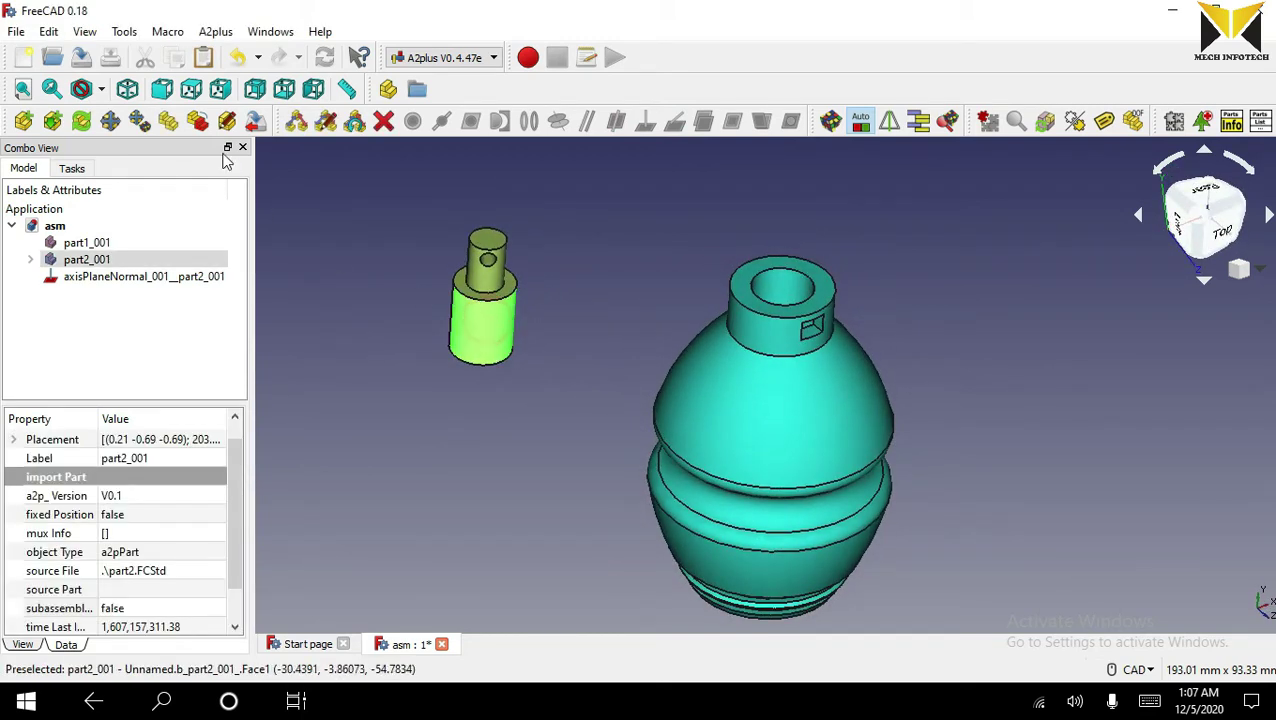
left_click(110, 121)
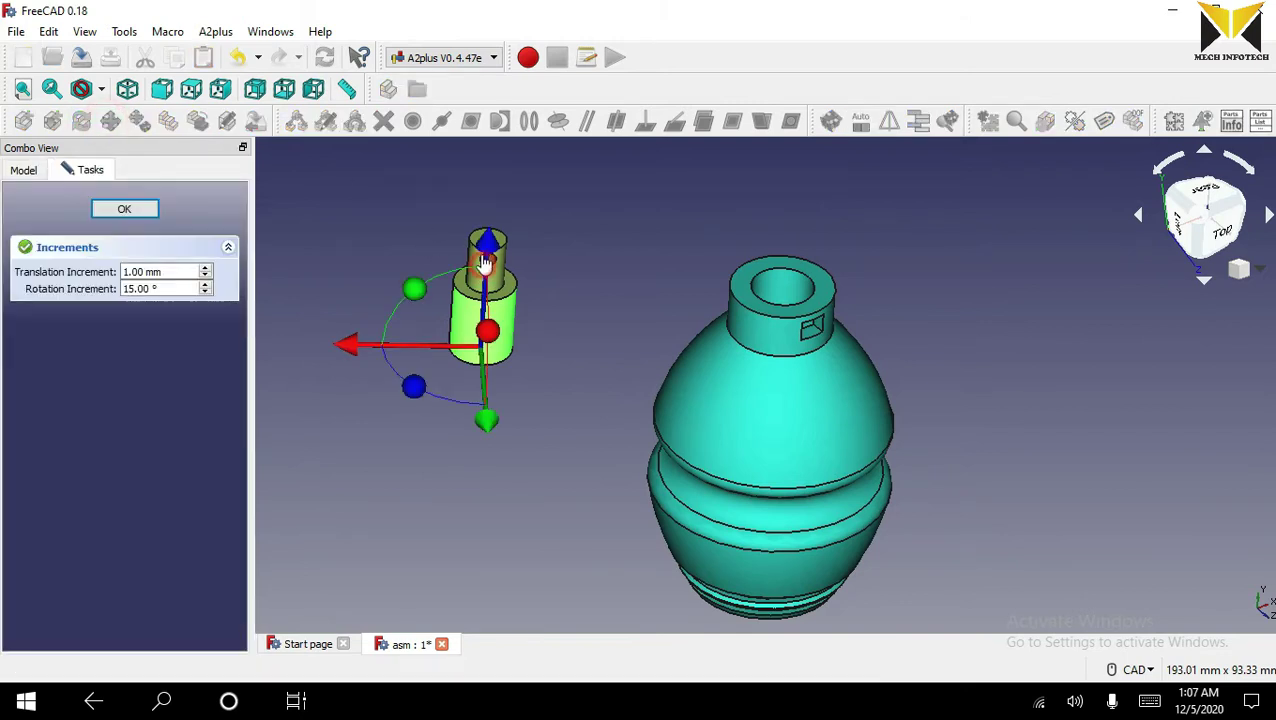
left_click_drag(484, 262, 490, 150)
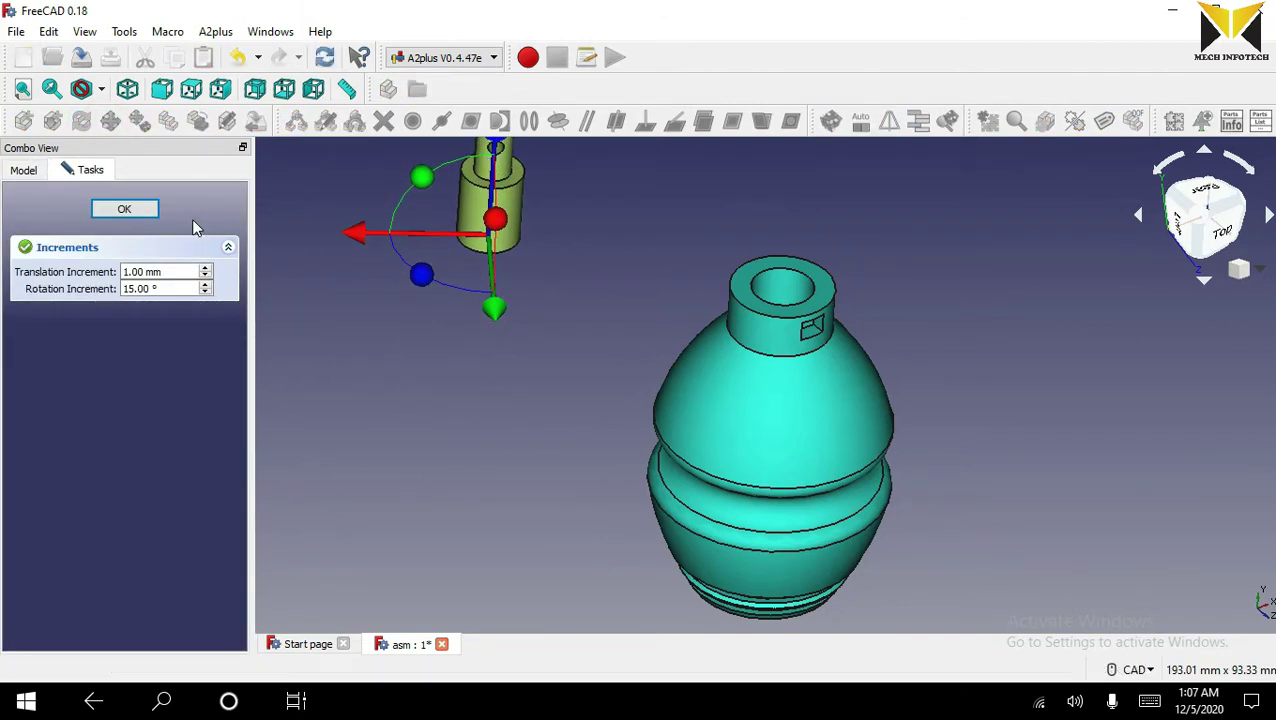
left_click(131, 208)
Step: Add an axis coincident constraint between part2's large cylinder and part1's neck bore, with opposed direction and unlocked rotation
scroll(534, 318, "down", 3)
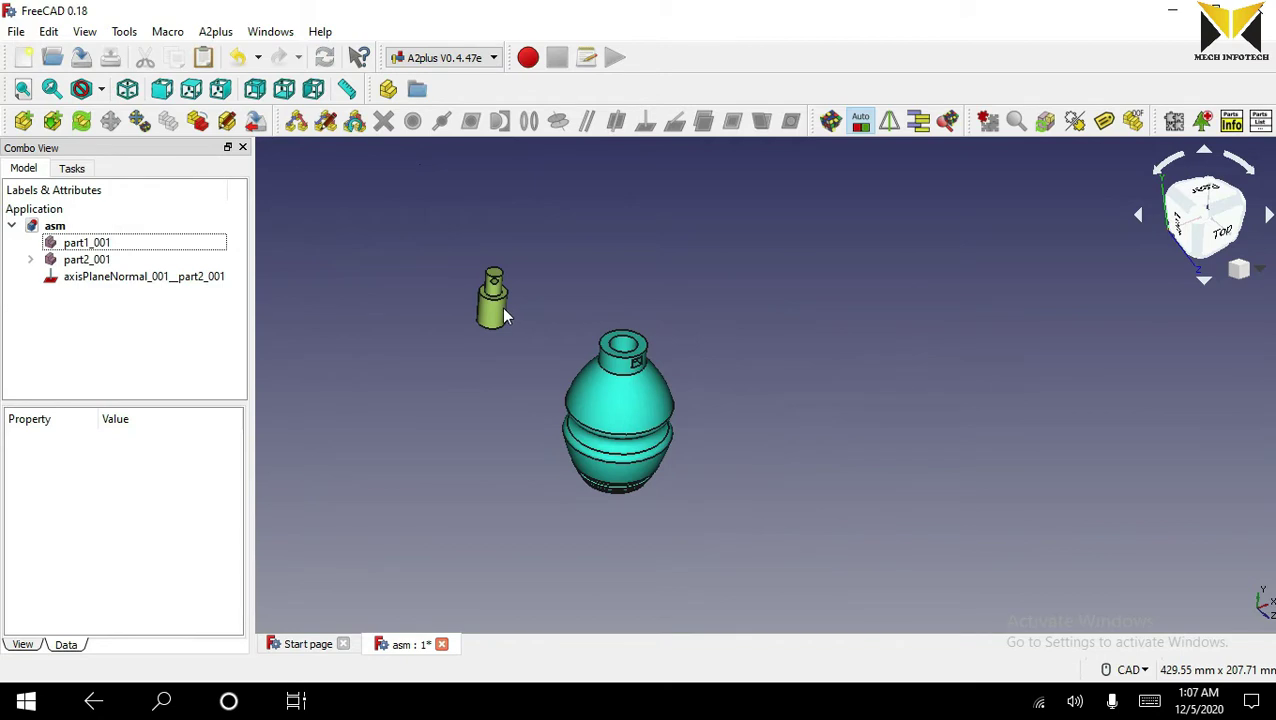
scroll(495, 335, "up", 2)
left_click(497, 367)
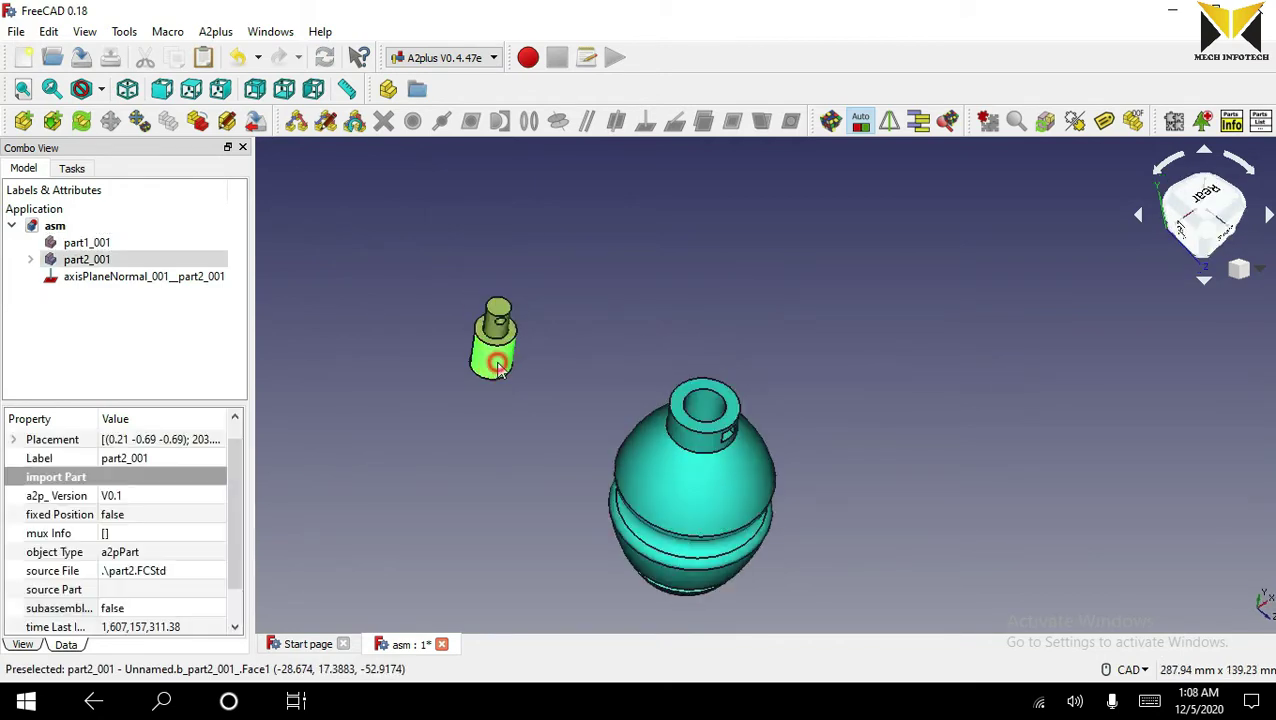
left_click(697, 412, "ctrl")
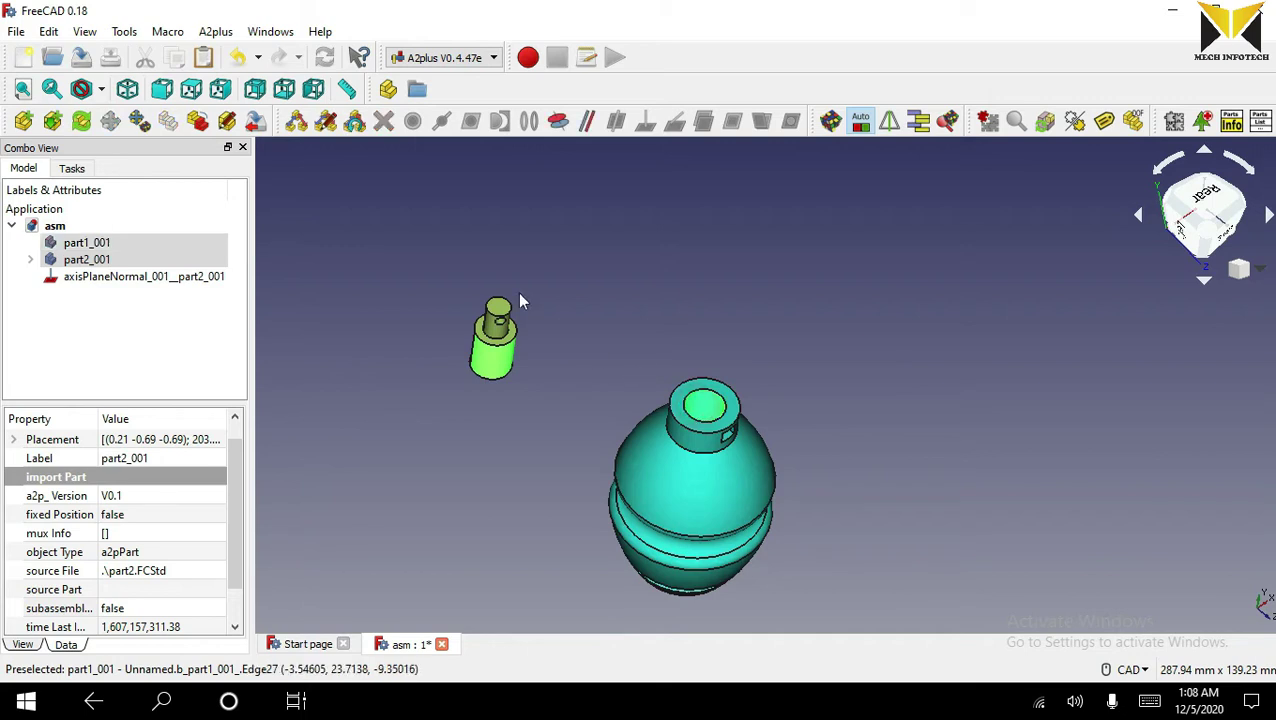
left_click(558, 128)
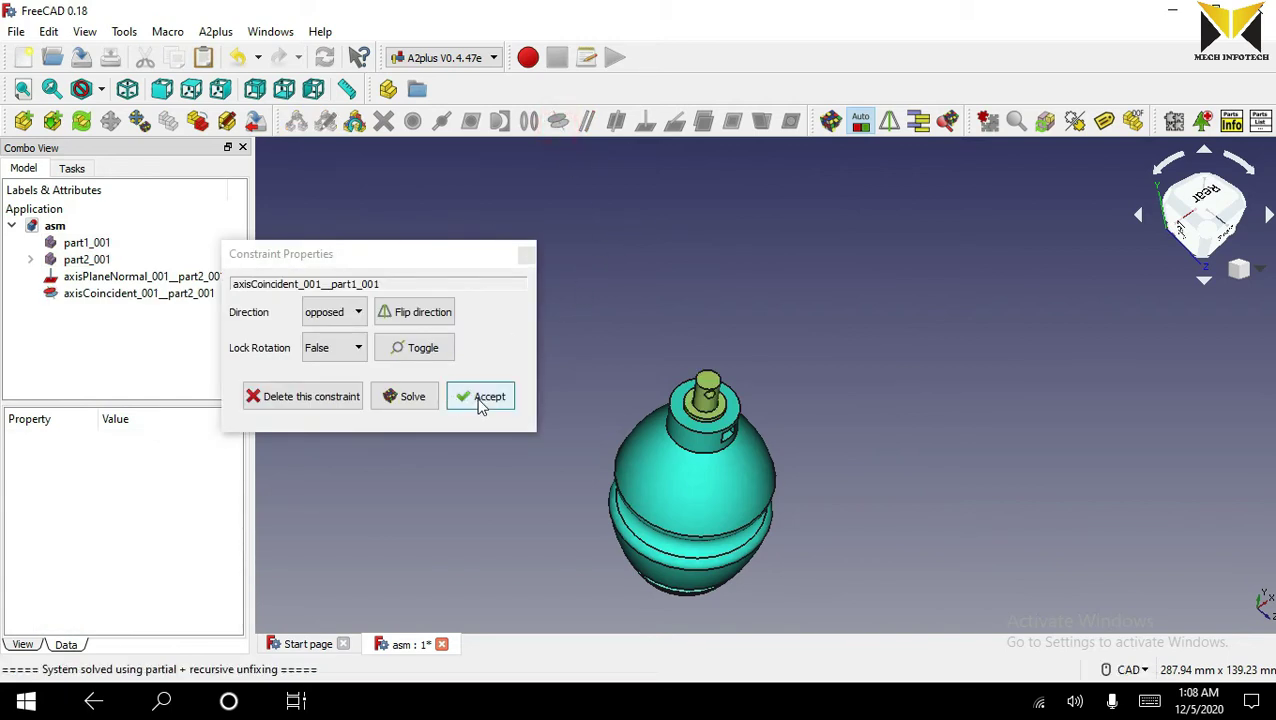
left_click(491, 398)
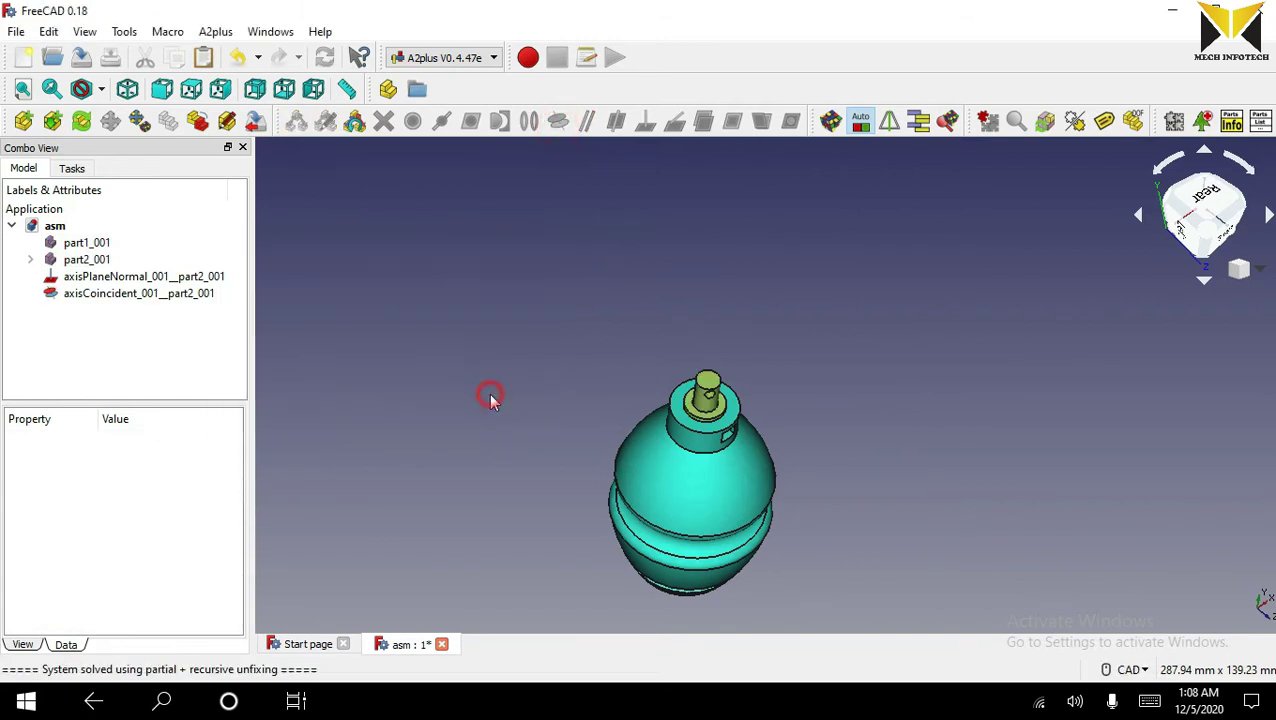
Step: Move part2 under its constraints up along the shared axis until its large cylinder stands above part1's neck
key("2")
scroll(678, 265, "up", 2)
scroll(678, 265, "up", 2)
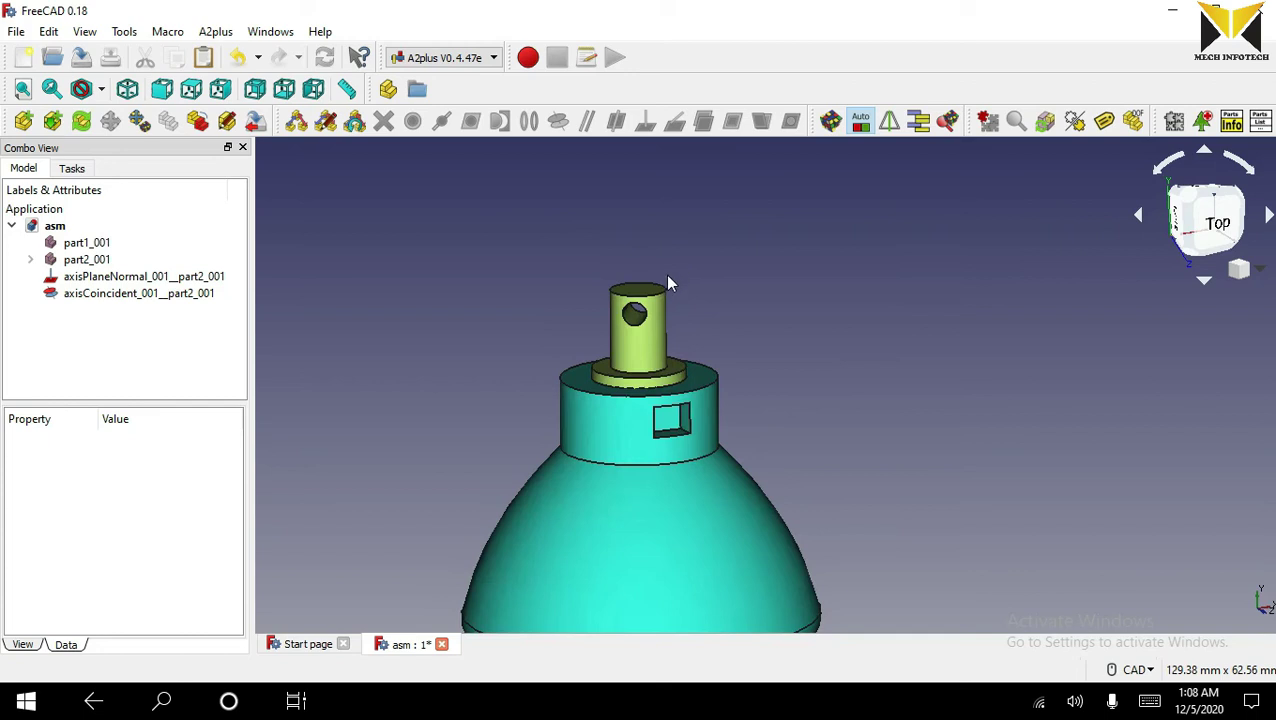
left_click(614, 335)
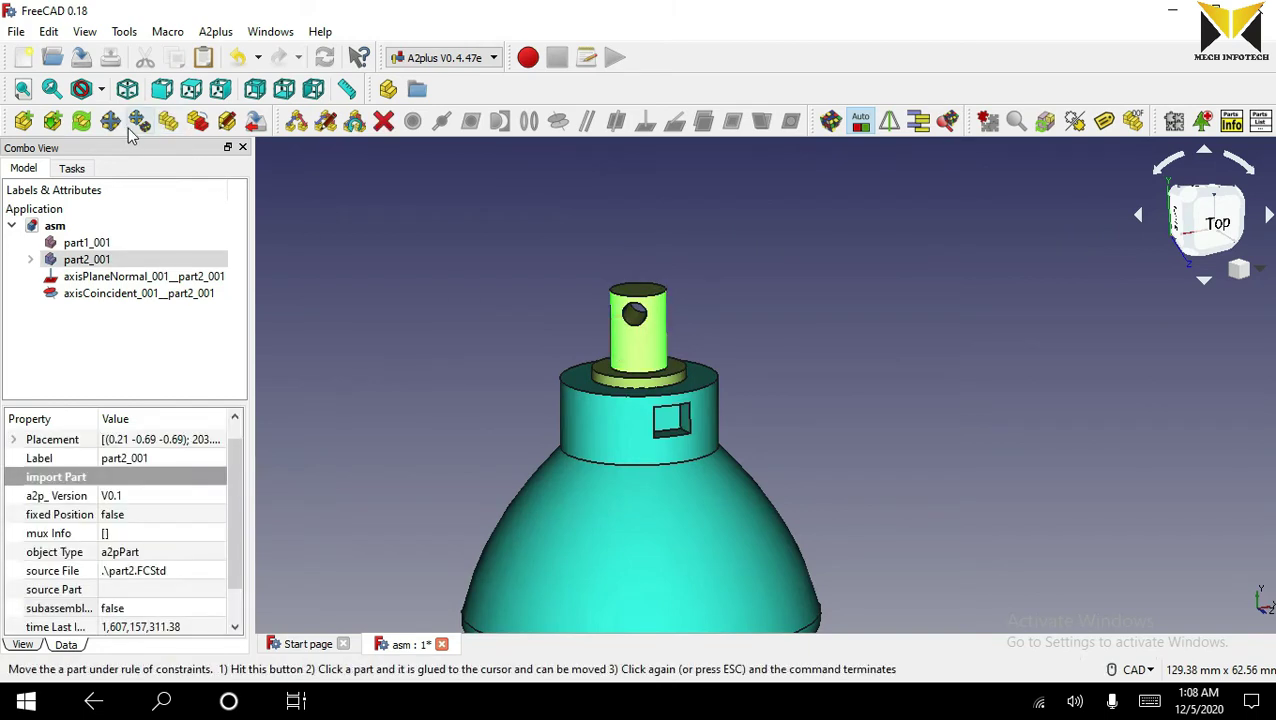
left_click(134, 124)
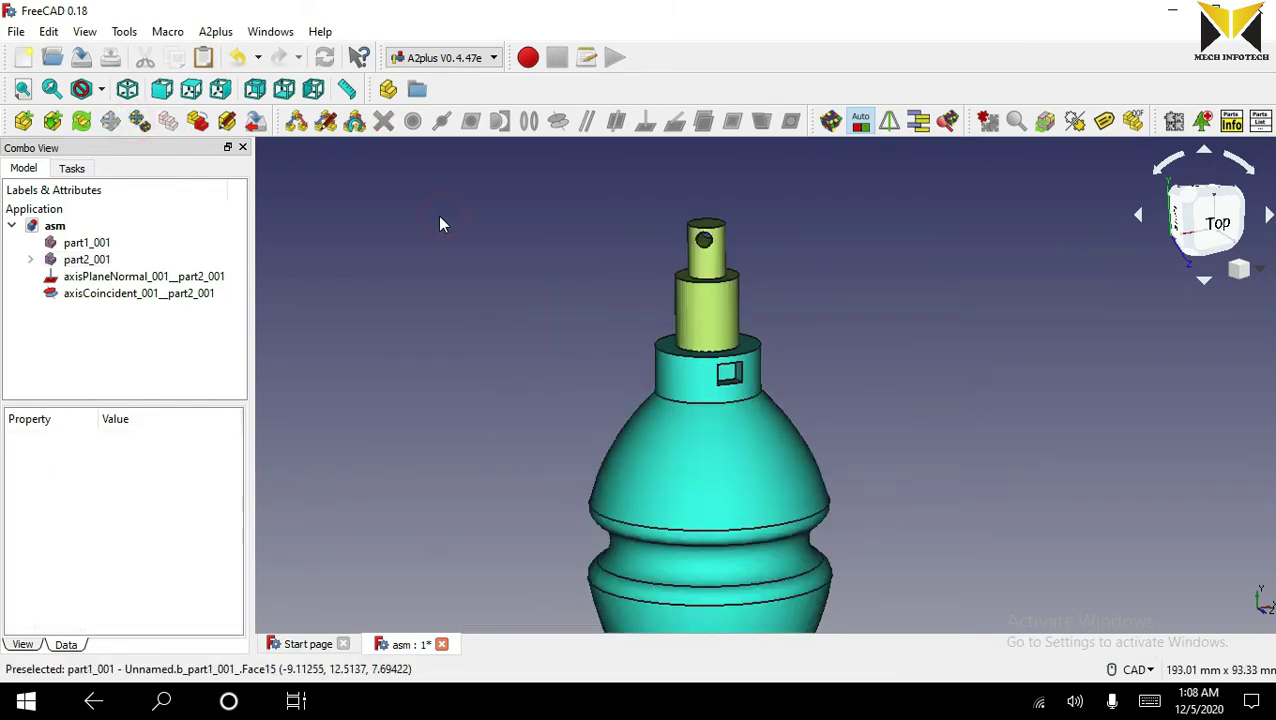
Step: Import part3 from the plan on plane folder and place it beside the other two parts
left_click(23, 121)
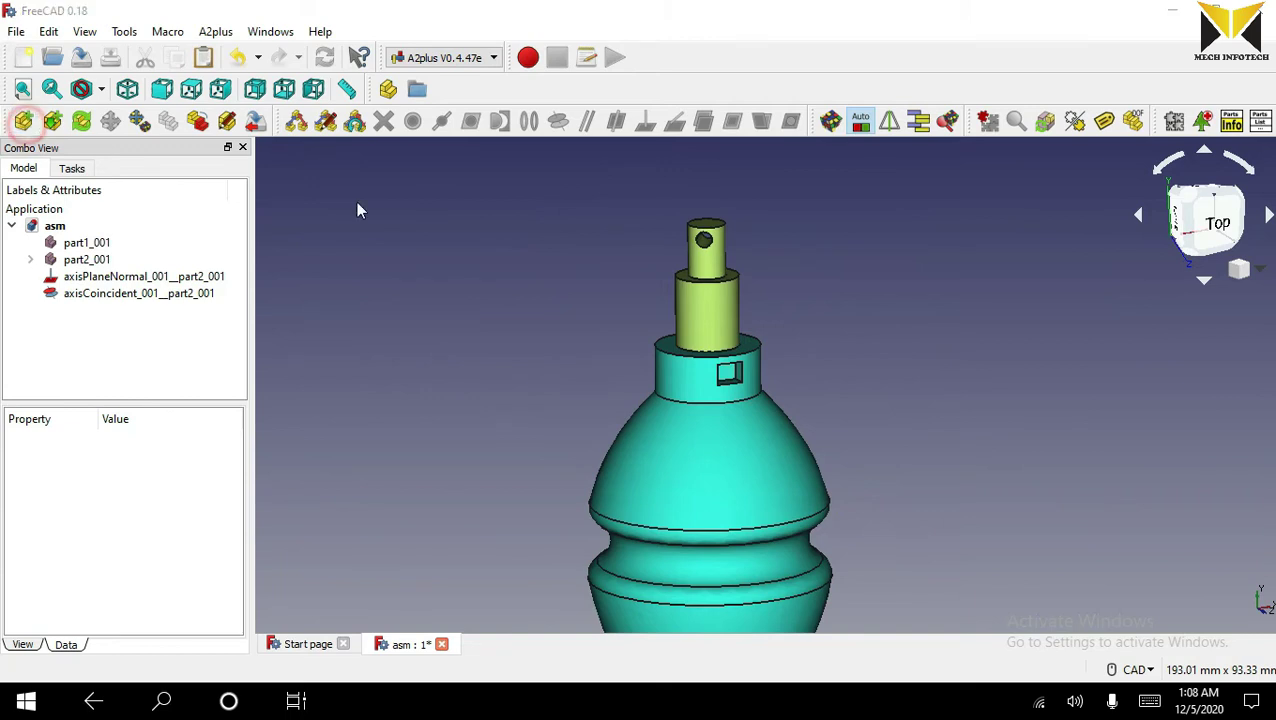
scroll(521, 441, "down", 1)
double_click(501, 464)
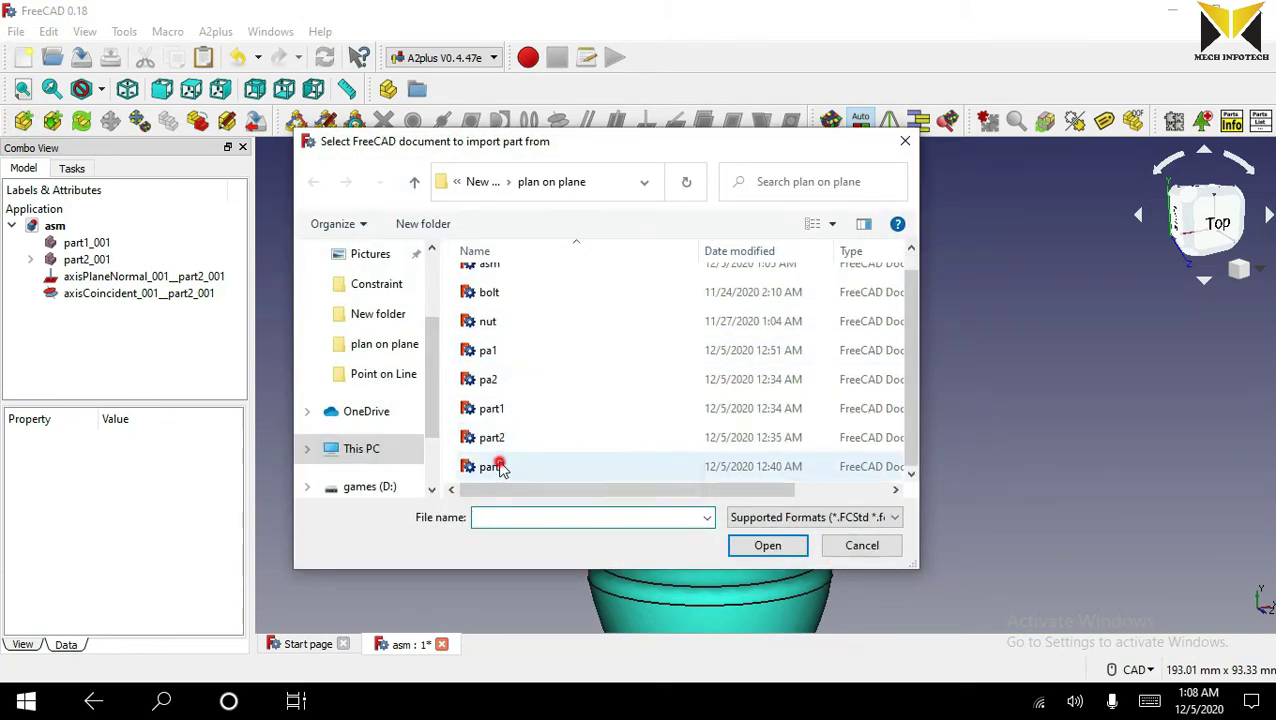
left_click(532, 380)
Step: Add an axis coincident constraint between part3's rod and the cross hole in part2, with aligned direction and unlocked rotation
middle_click_drag(567, 273, 624, 331)
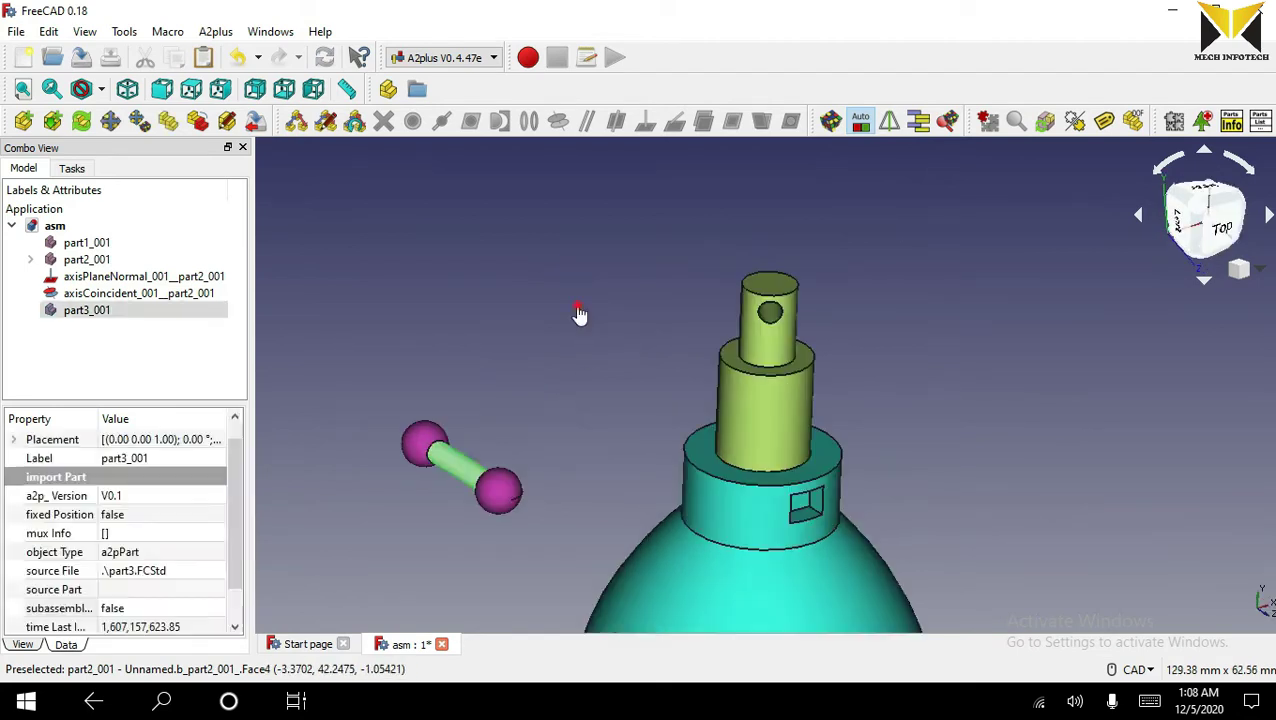
left_click(578, 313)
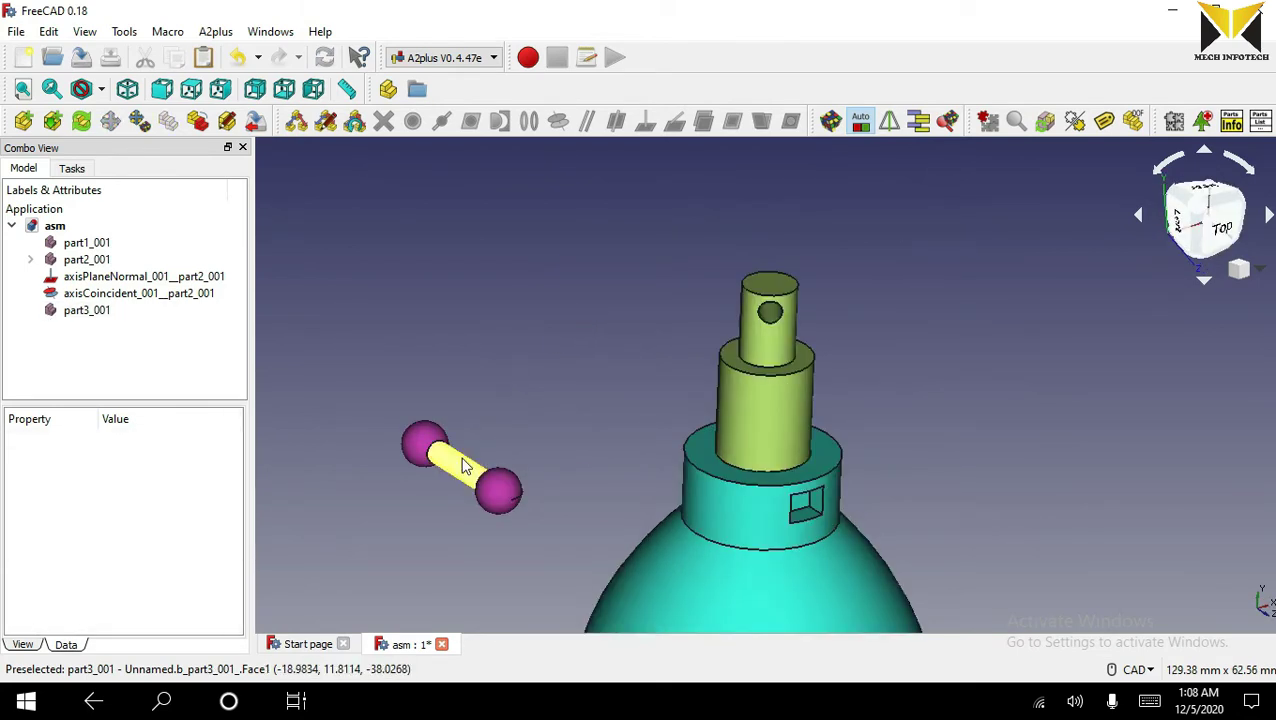
left_click(462, 462)
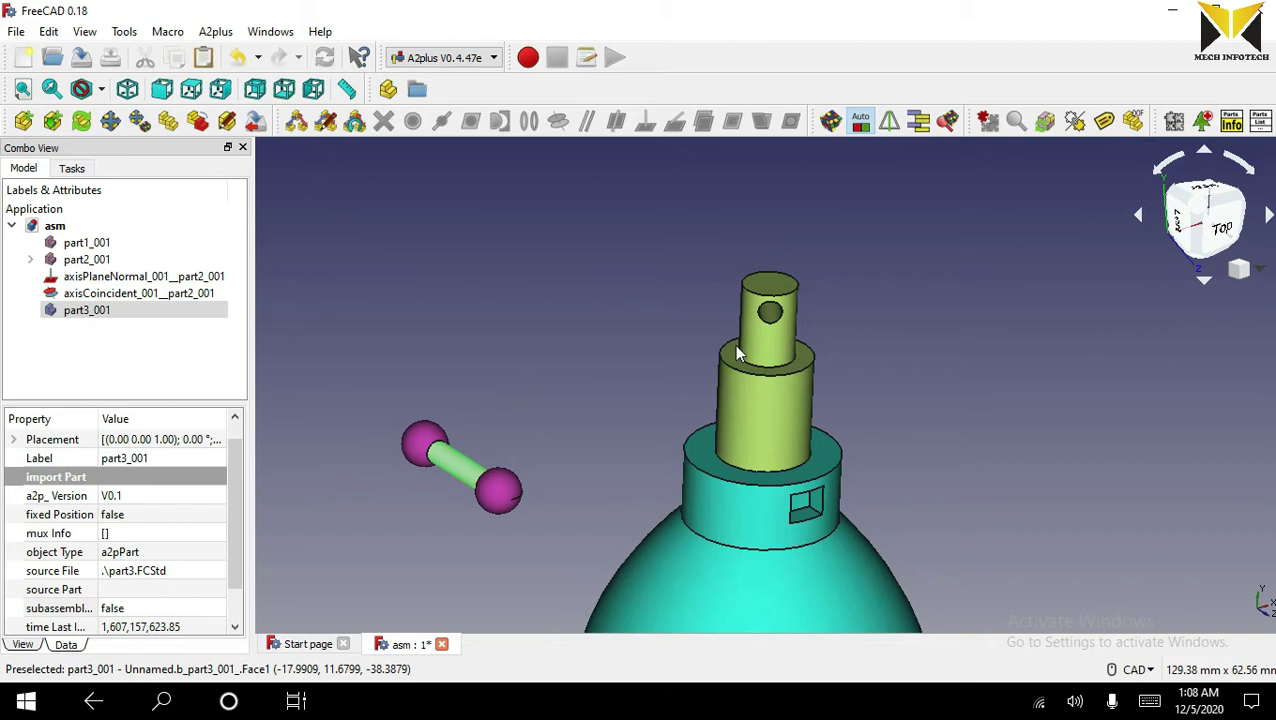
middle_click_drag(689, 331, 748, 341)
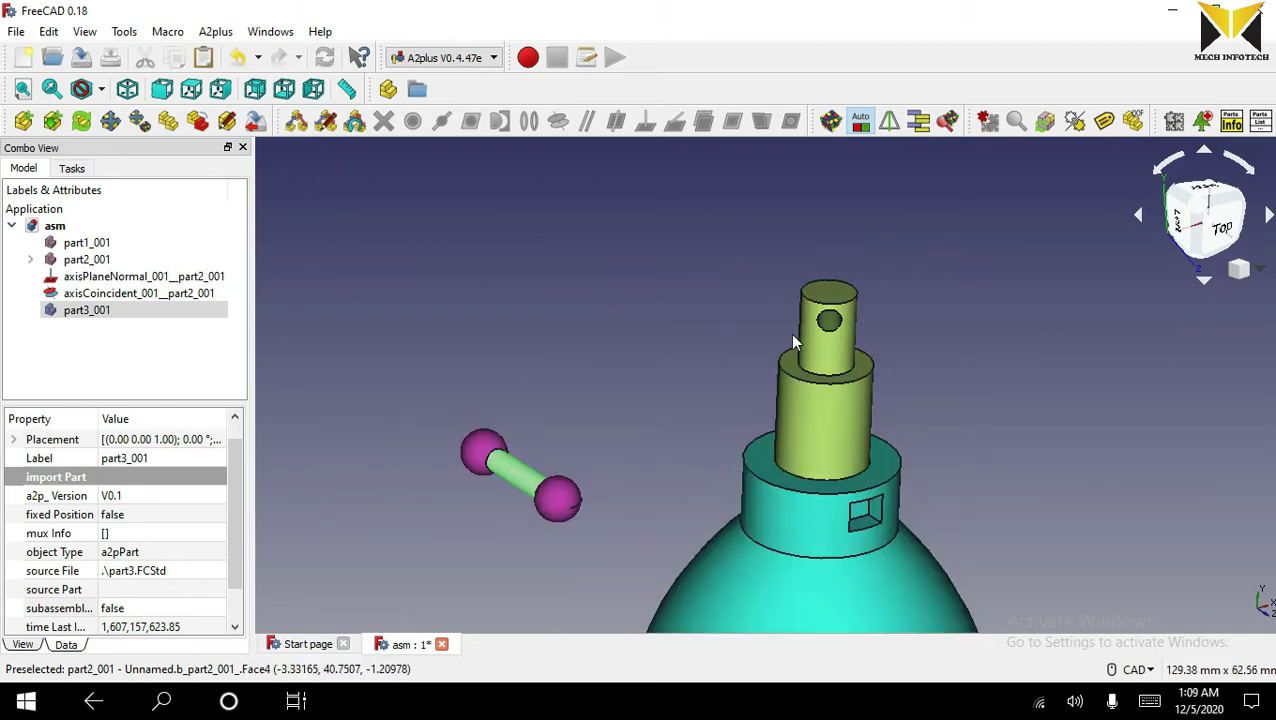
scroll(829, 322, "up", 5)
left_click(830, 320, "ctrl")
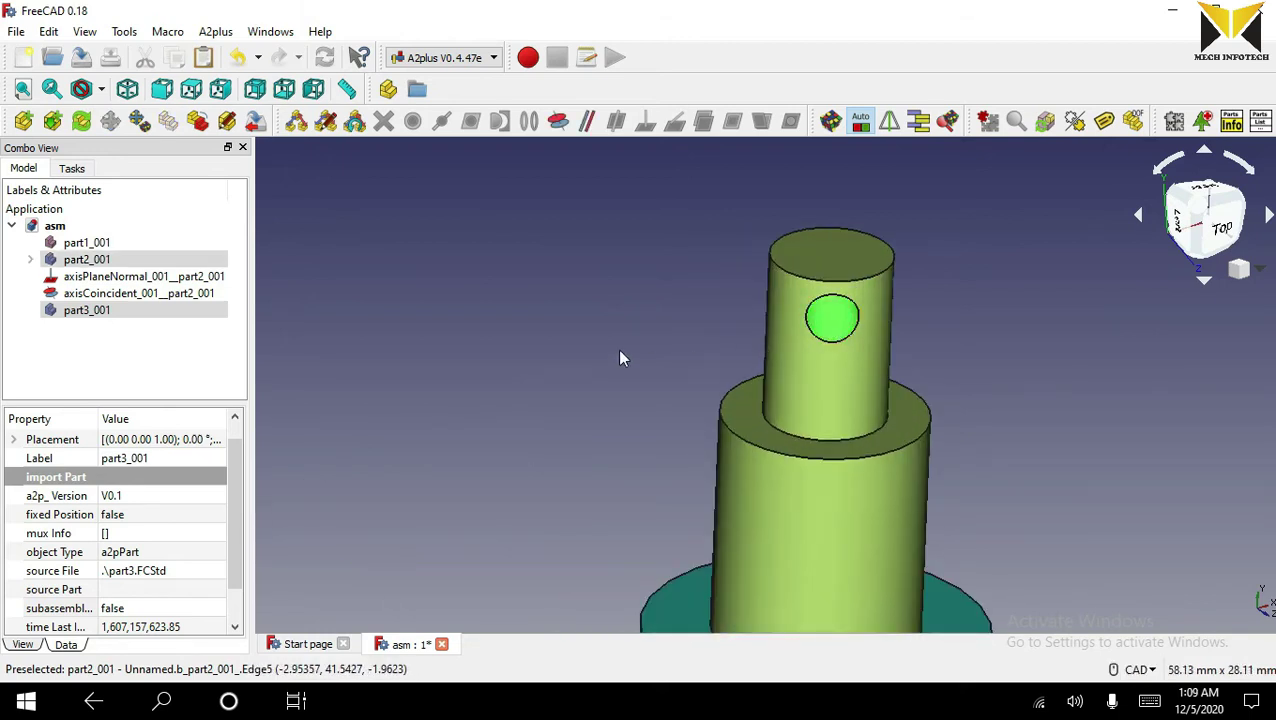
scroll(615, 345, "down", 5)
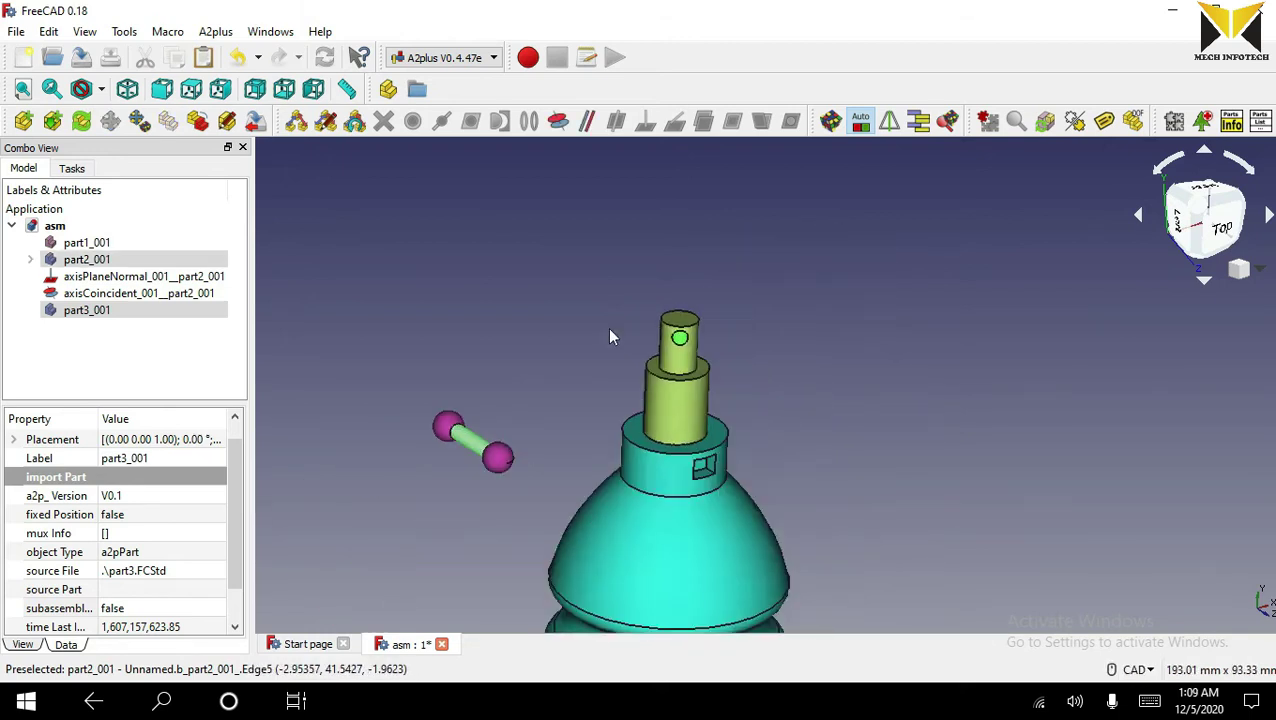
left_click(558, 122)
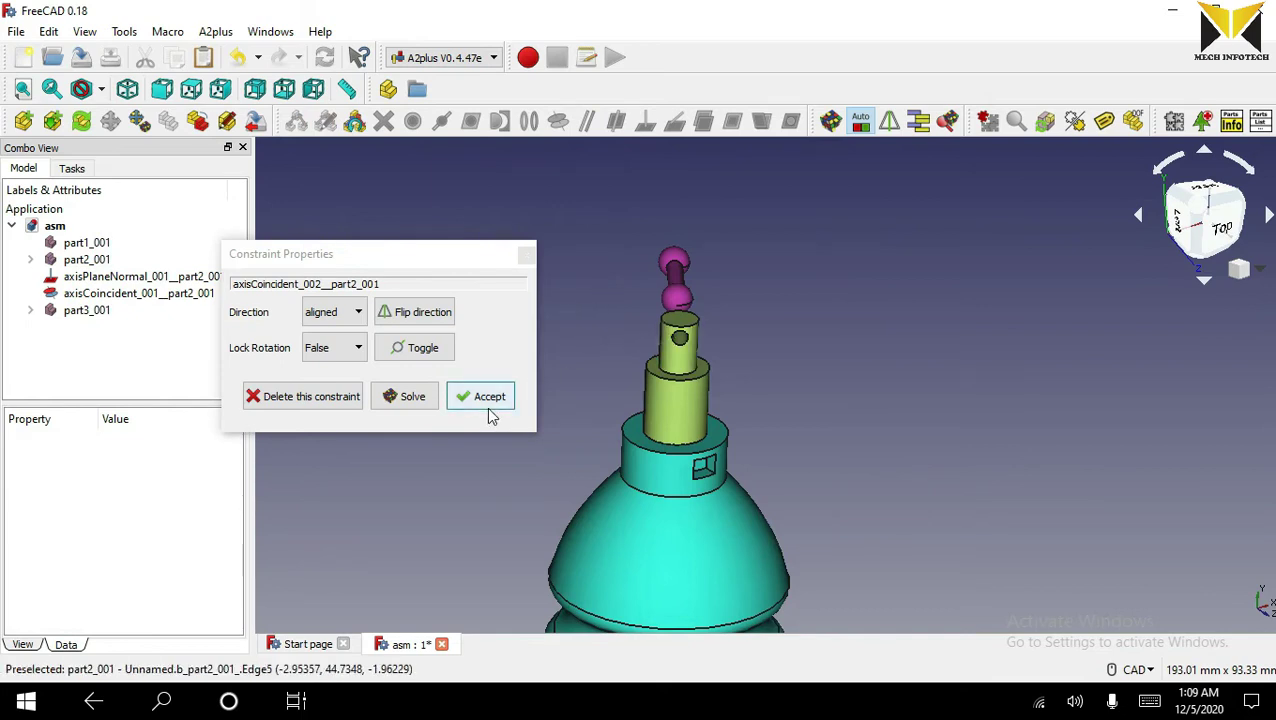
left_click(489, 400)
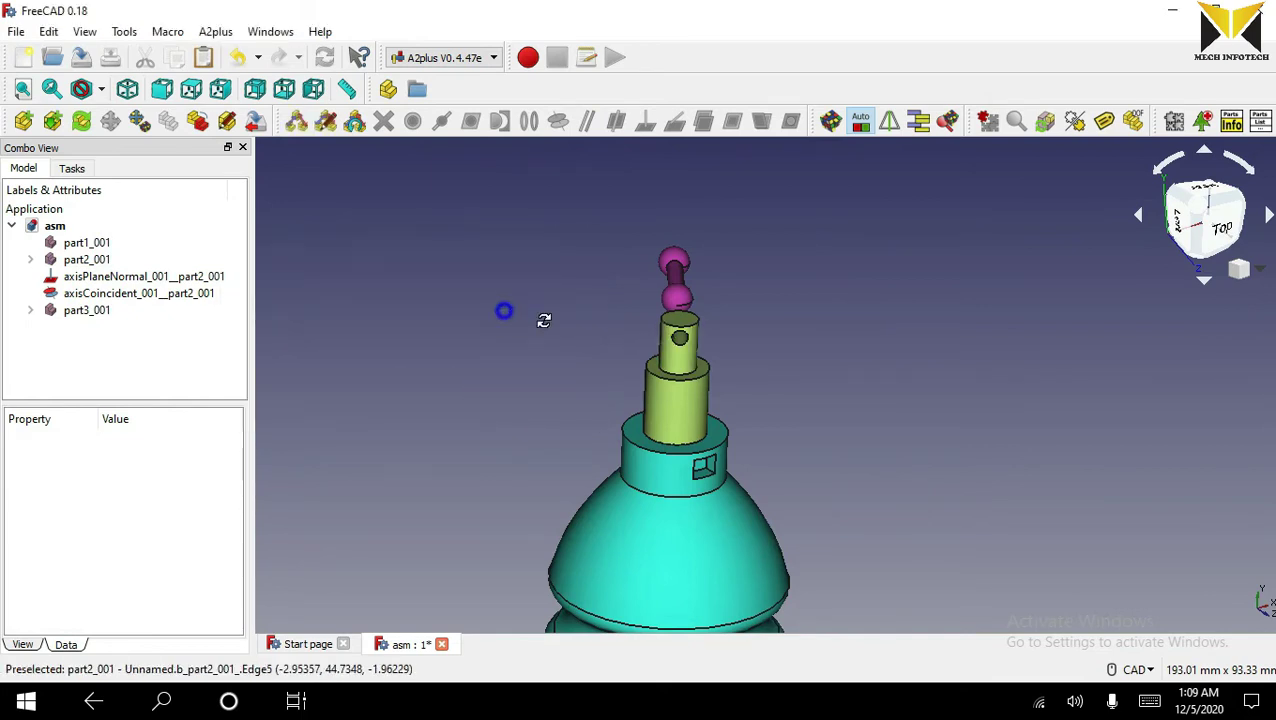
Step: Move part3 21 mm along its rod axis so the rod sits in part2's cross hole with a ball on each side
middle_click_drag(504, 310, 644, 350)
left_click(62, 310)
right_click(76, 310)
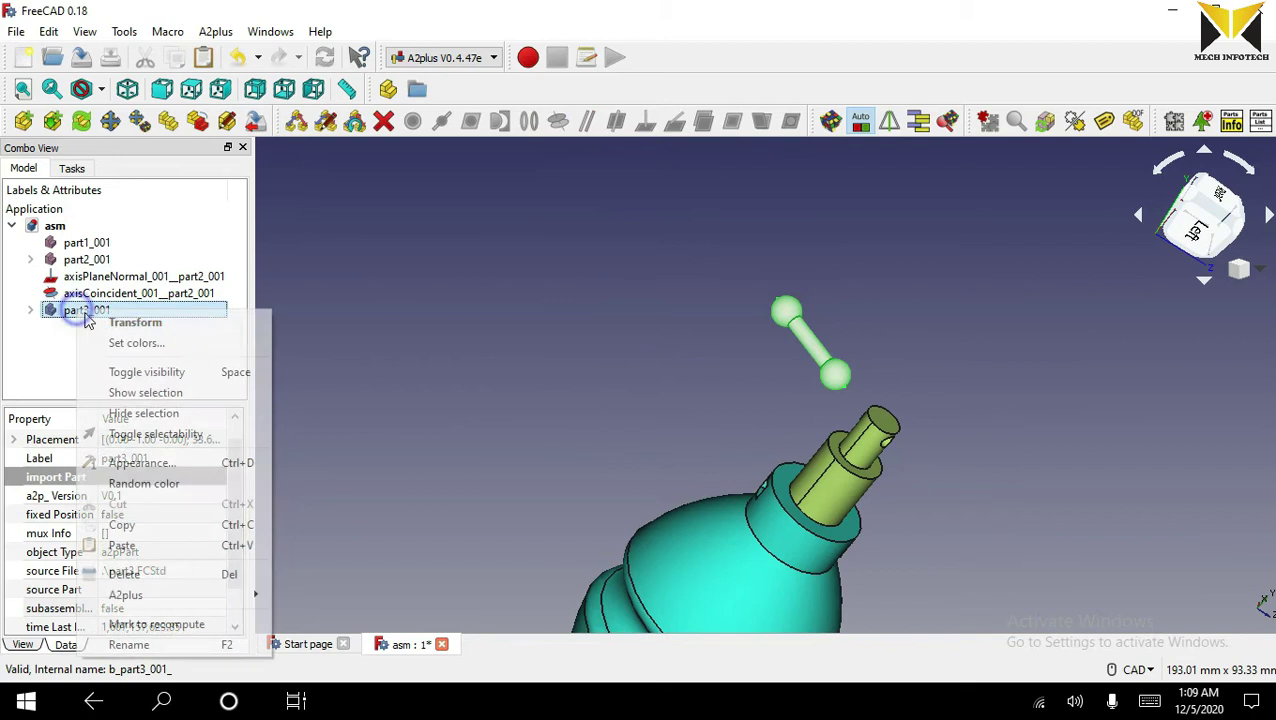
left_click(136, 322)
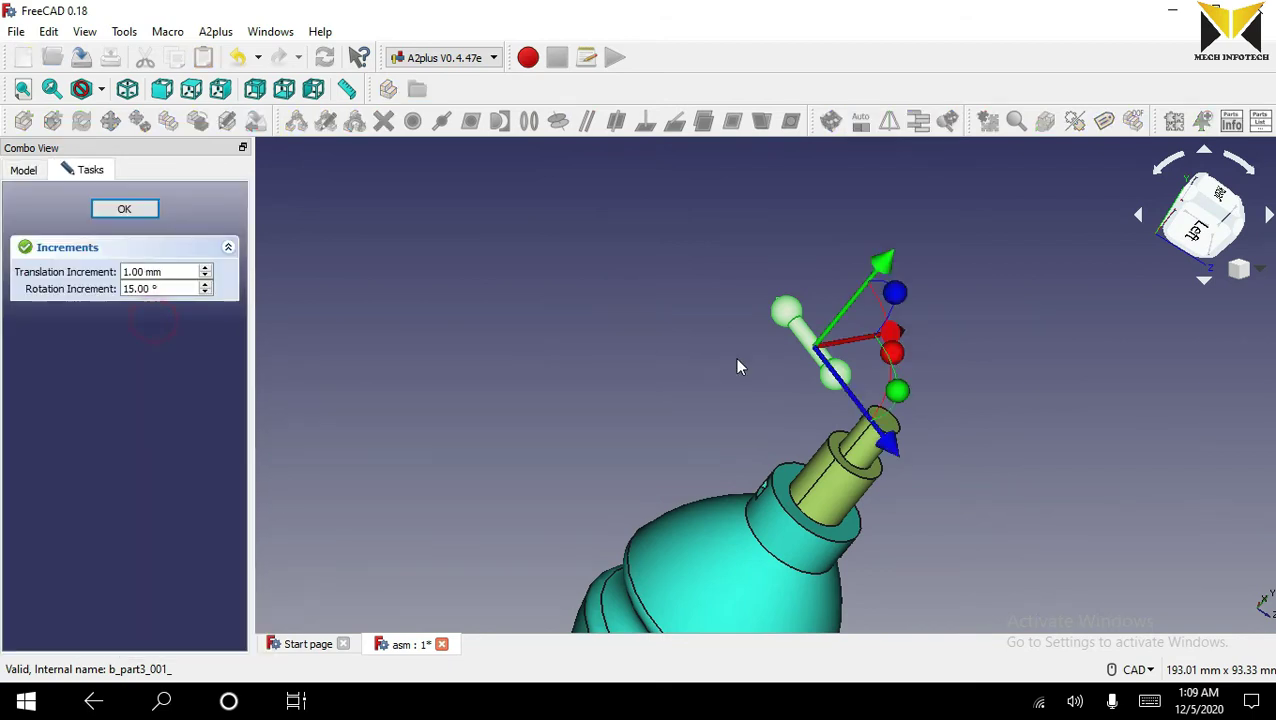
left_click_drag(893, 452, 965, 535)
left_click(124, 209)
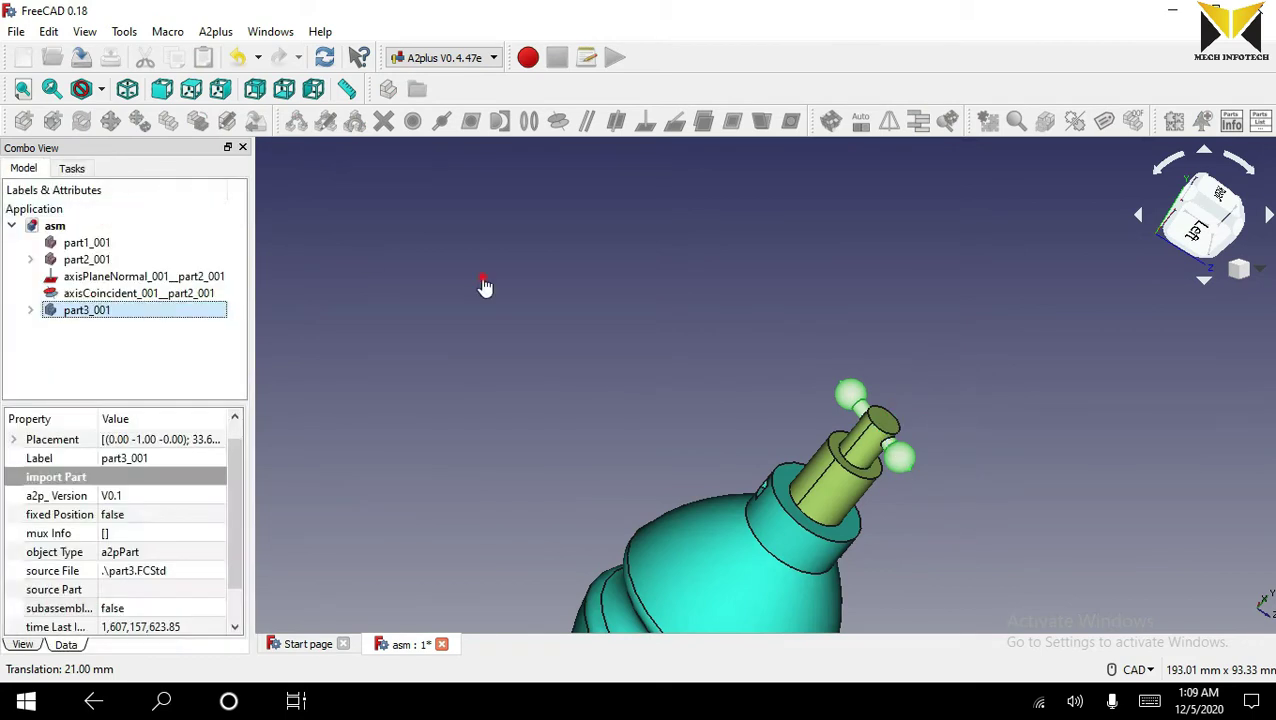
left_click(584, 299)
Step: Add an axis plane angle constraint between part3's rod and the flat face of the rectangular recess in part1's neck
middle_click_drag(584, 299, 795, 512)
scroll(749, 503, "up", 2)
scroll(727, 505, "up", 4)
scroll(716, 289, "down", 4)
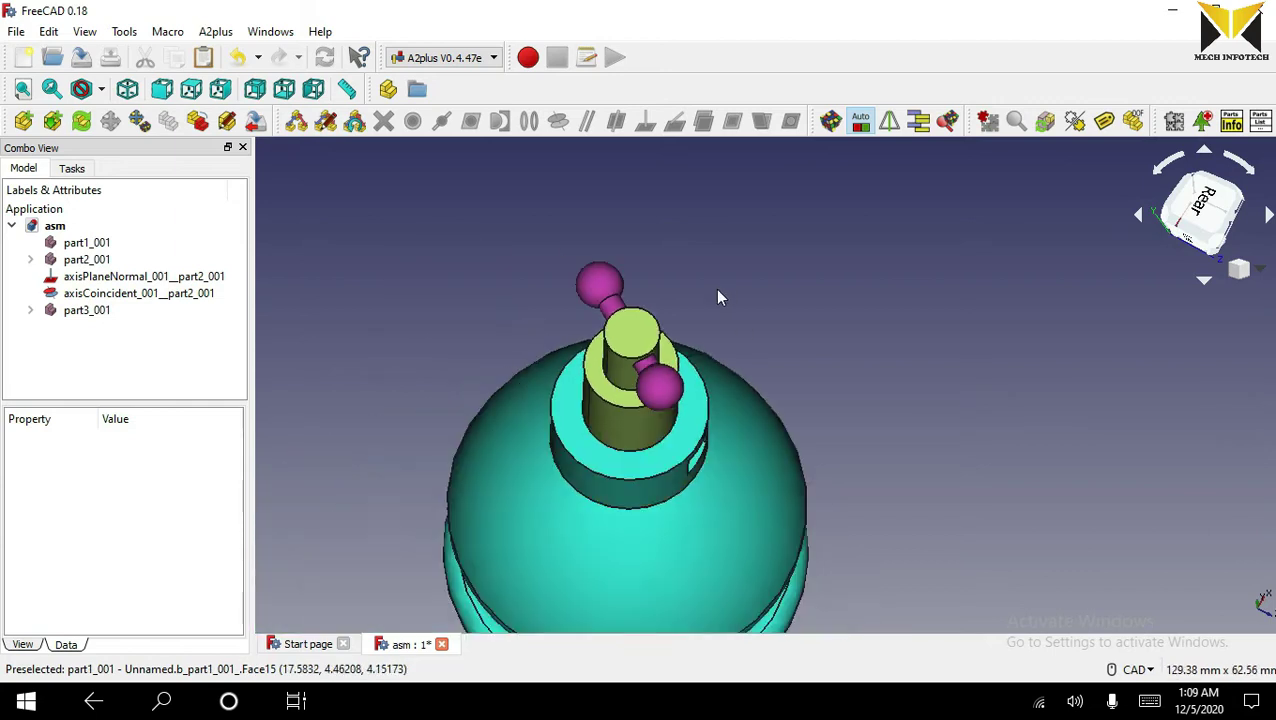
scroll(612, 315, "up", 1)
left_click(612, 315)
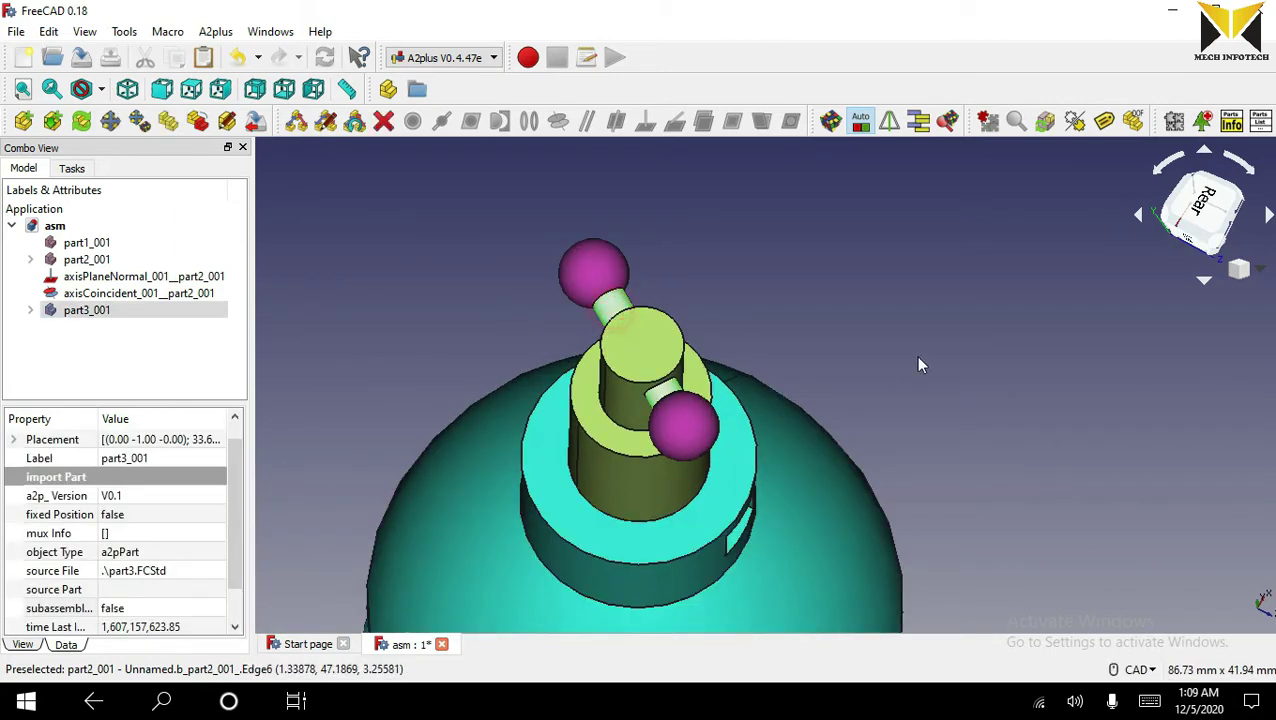
middle_click_drag(920, 362, 720, 276)
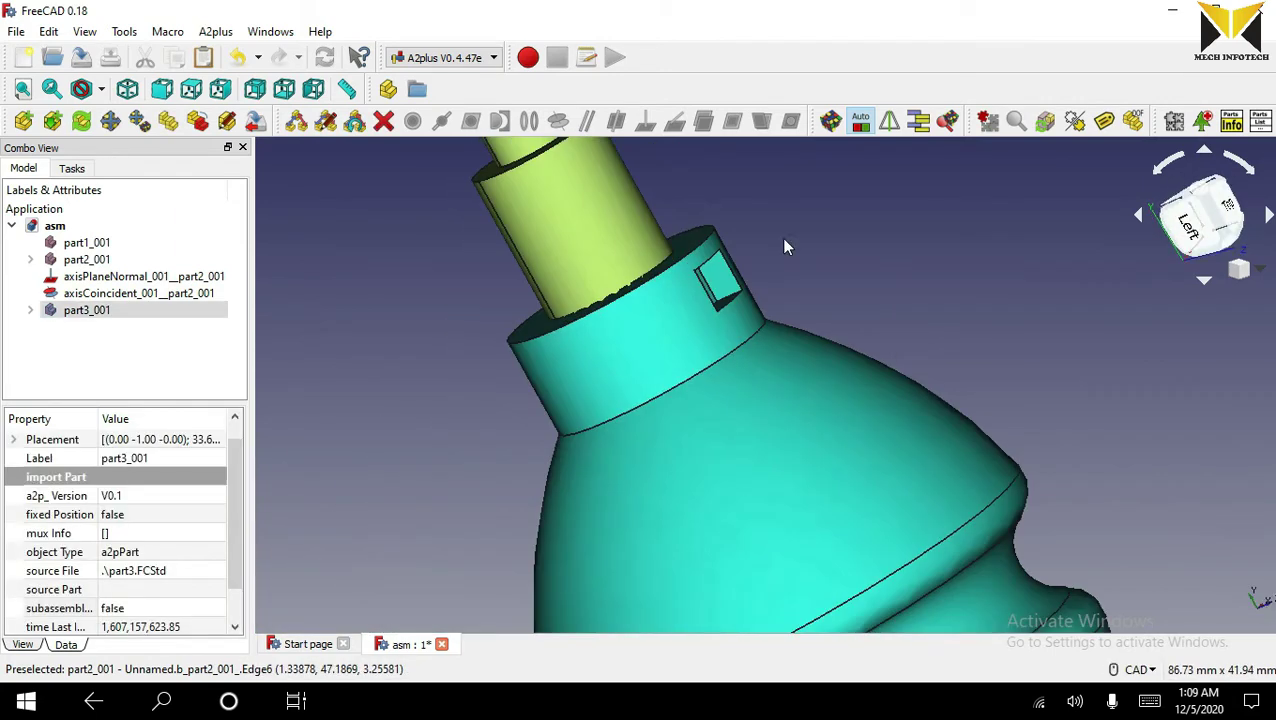
left_click(718, 280, "ctrl")
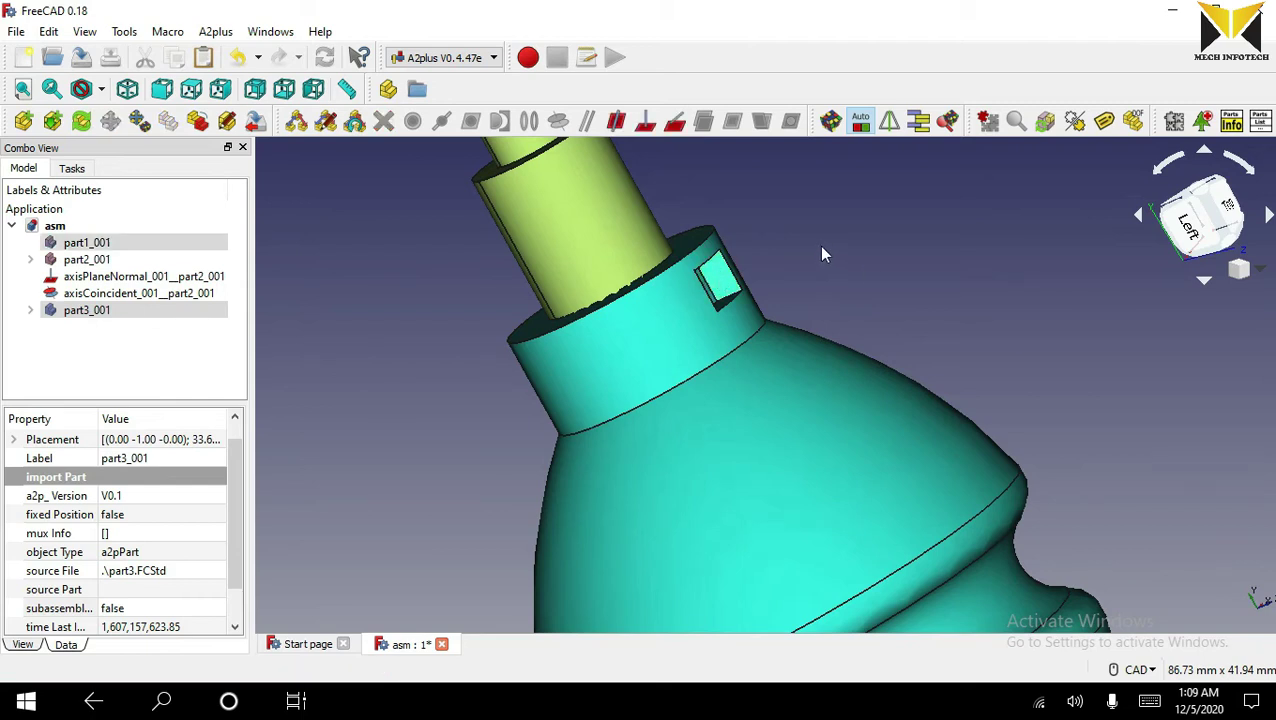
left_click(676, 122)
Step: Try 45 degrees as the axis plane angle, set it to 90 degrees with aligned direction and accept the constraint
scroll(803, 346, "down", 5)
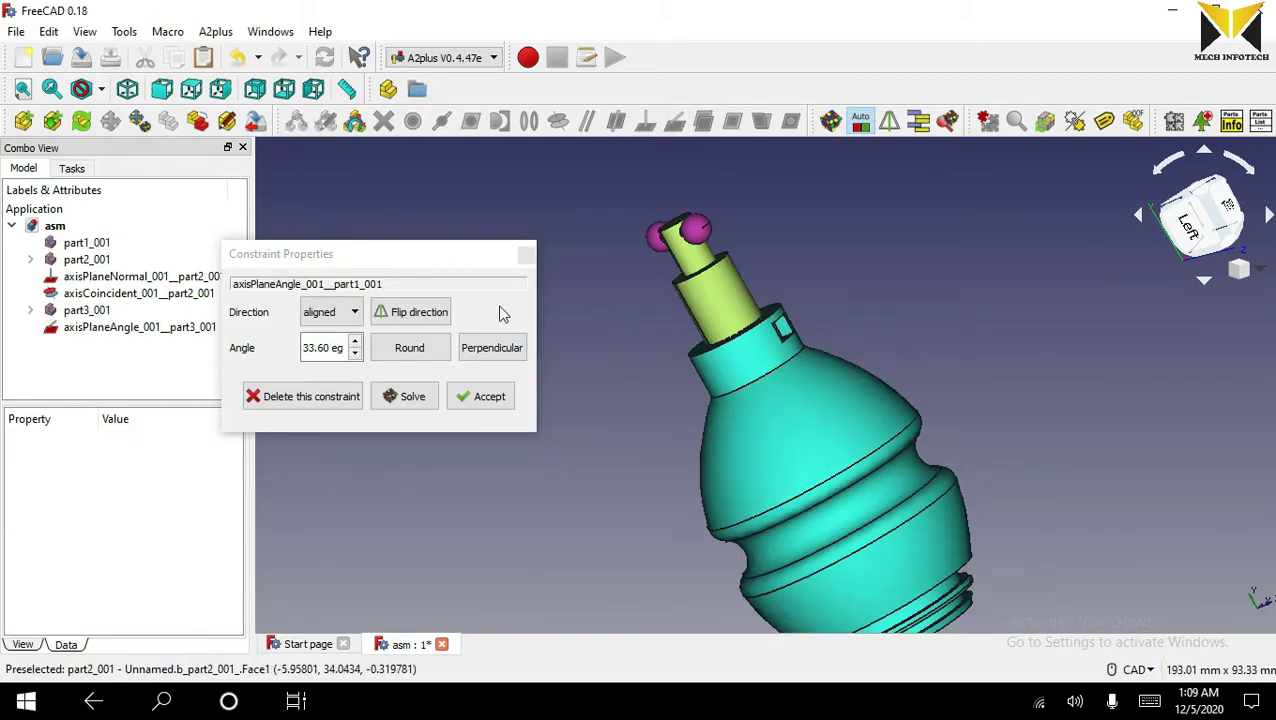
left_click_drag(345, 348, 235, 343)
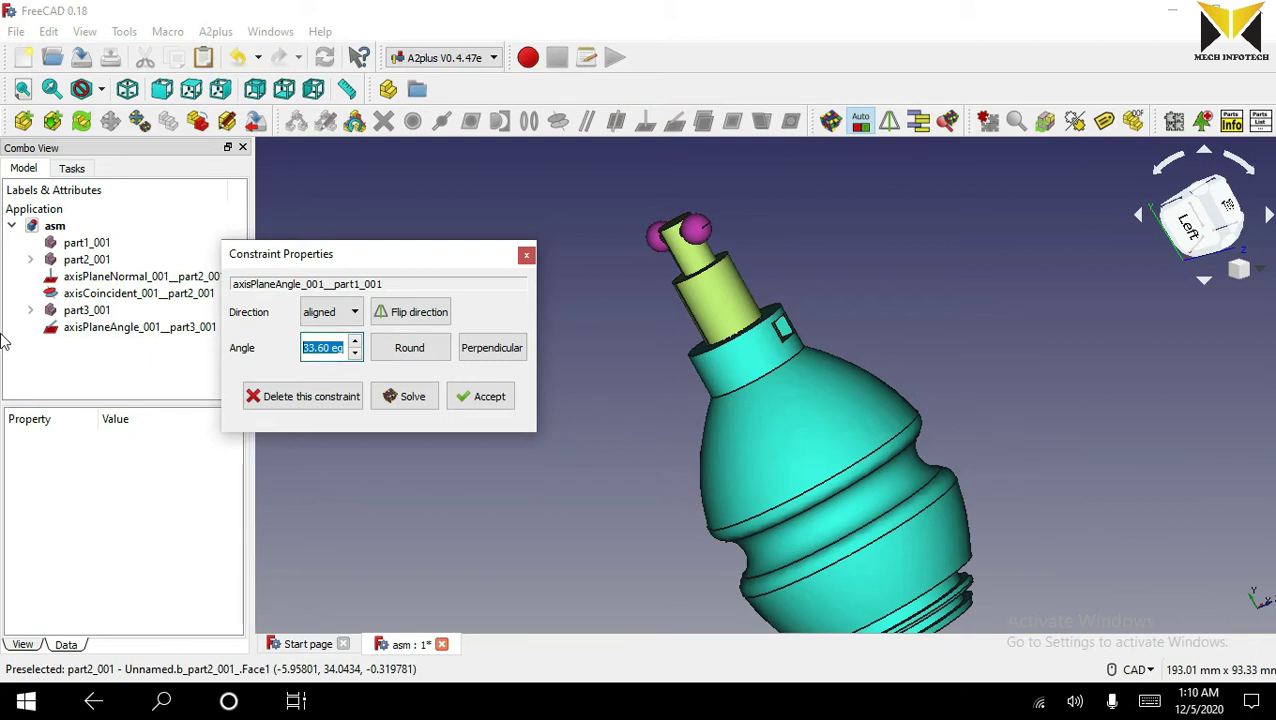
key("BackSpace")
type("45")
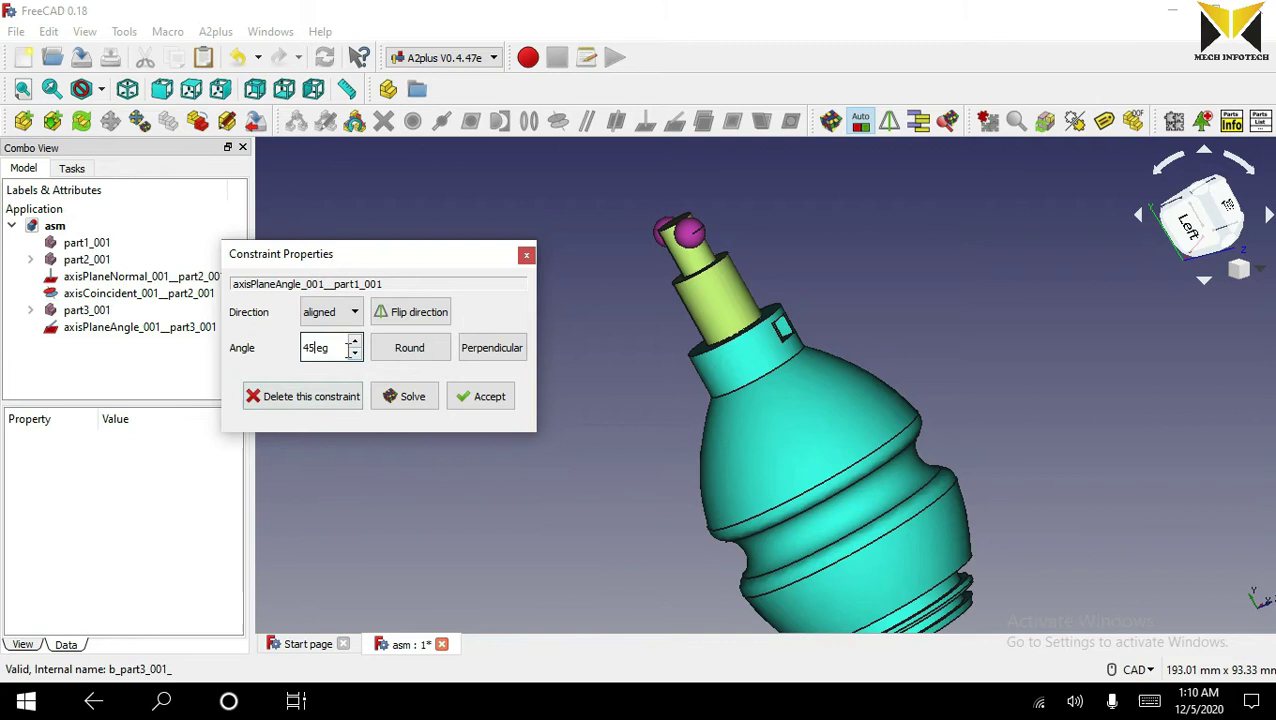
left_click_drag(231, 352, 206, 361)
type("90")
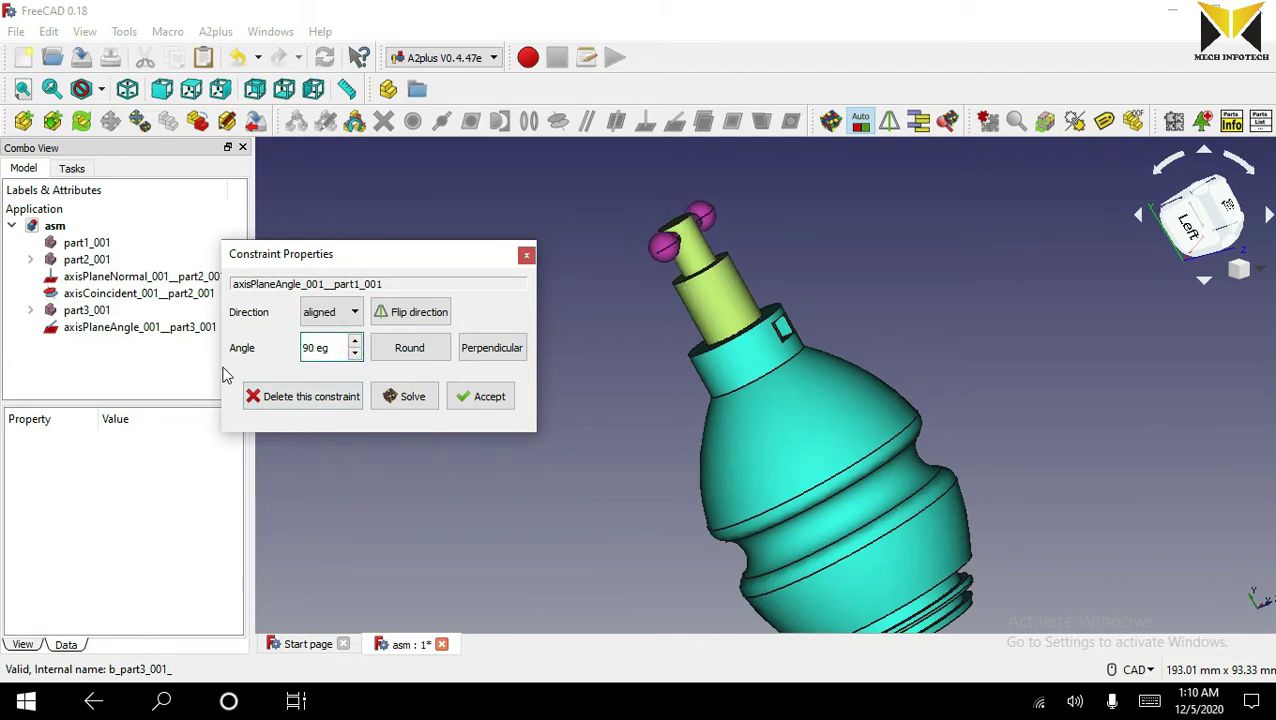
left_click(481, 398)
middle_click_drag(578, 276, 632, 273)
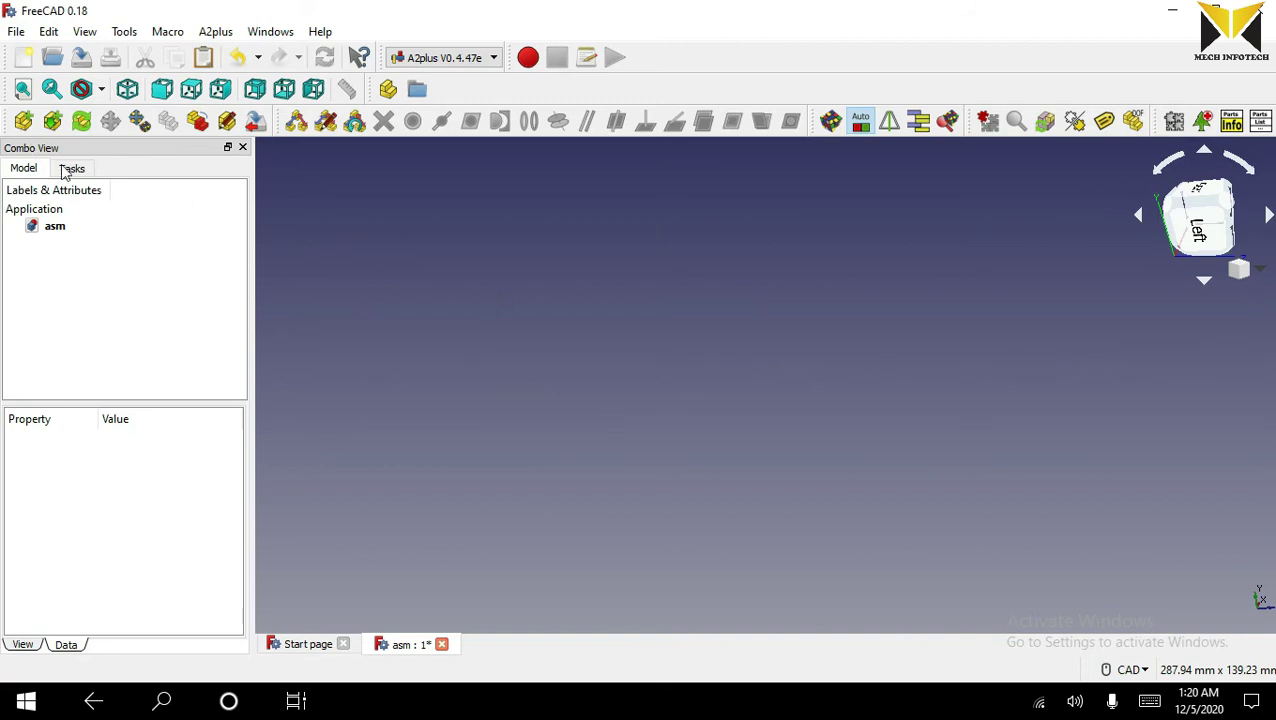
Step: Import pa1 from the plan on plane folder into the emptied asm assembly
left_click(27, 122)
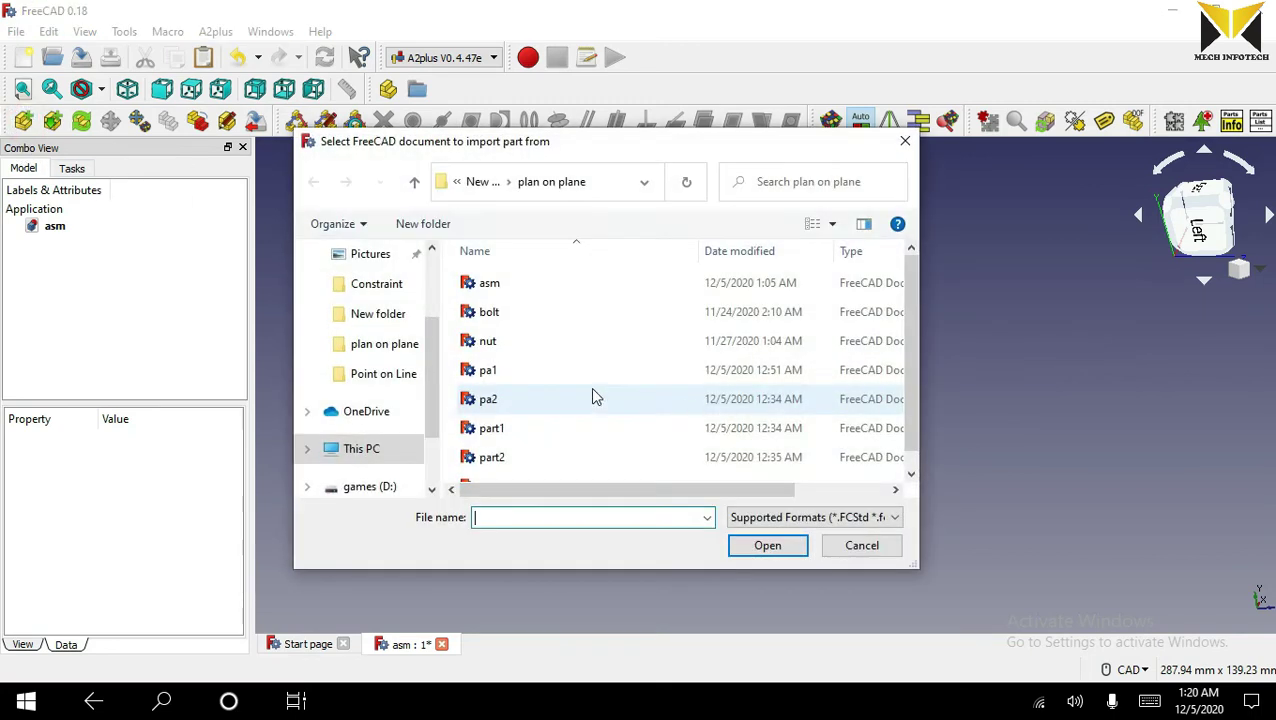
left_click(490, 375)
double_click(490, 375)
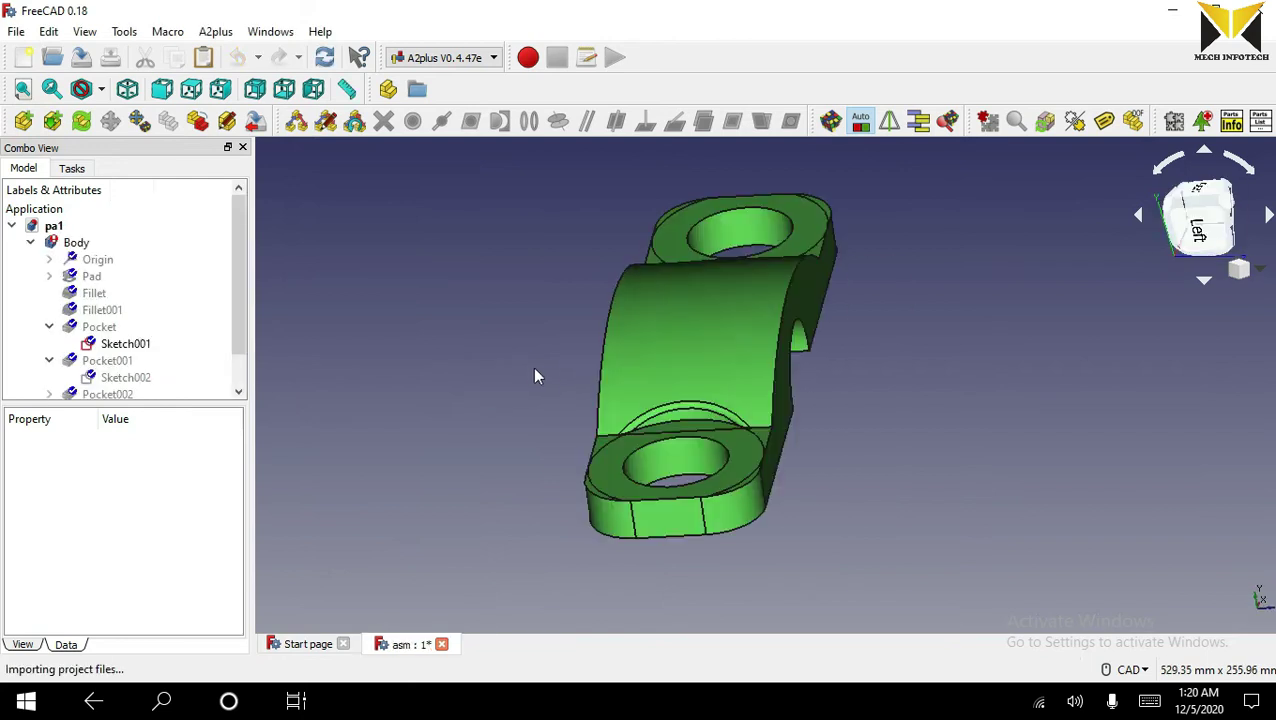
middle_click_drag(561, 388, 591, 361)
scroll(493, 344, "down", 3)
scroll(585, 380, "up", 3)
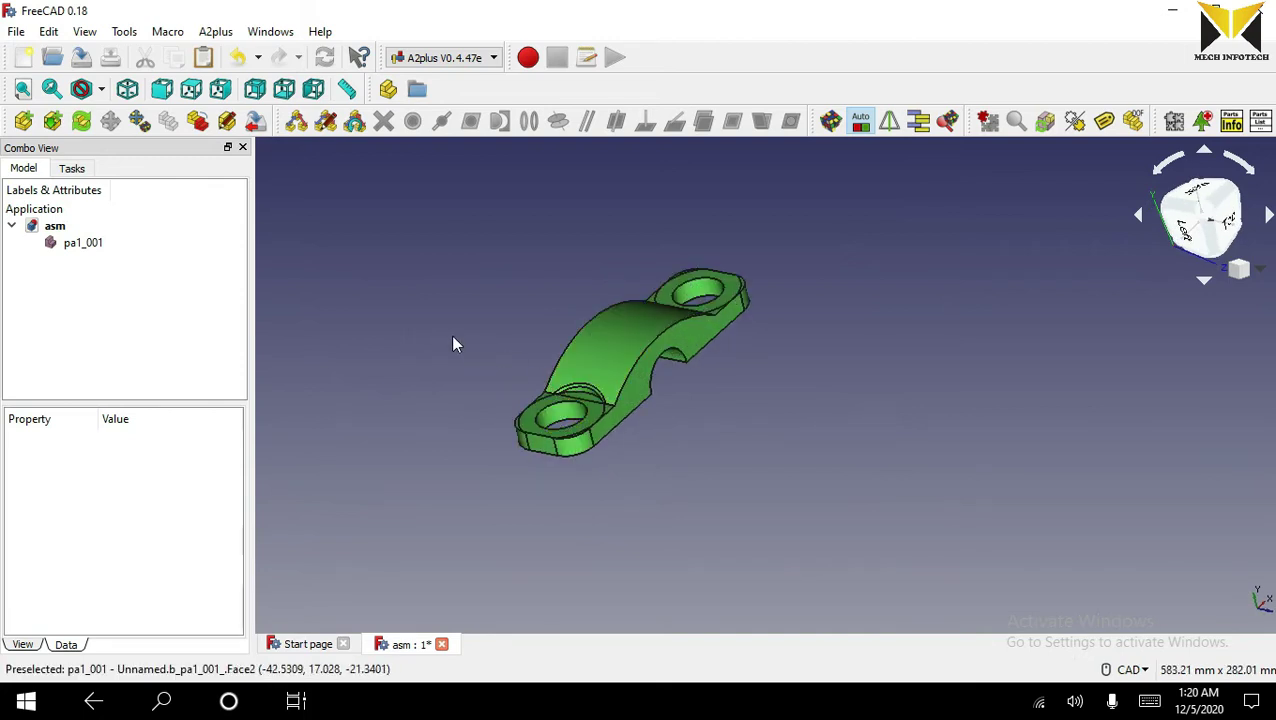
Step: Duplicate the imported pa1 clamp and place the copy beside the original
left_click(72, 243)
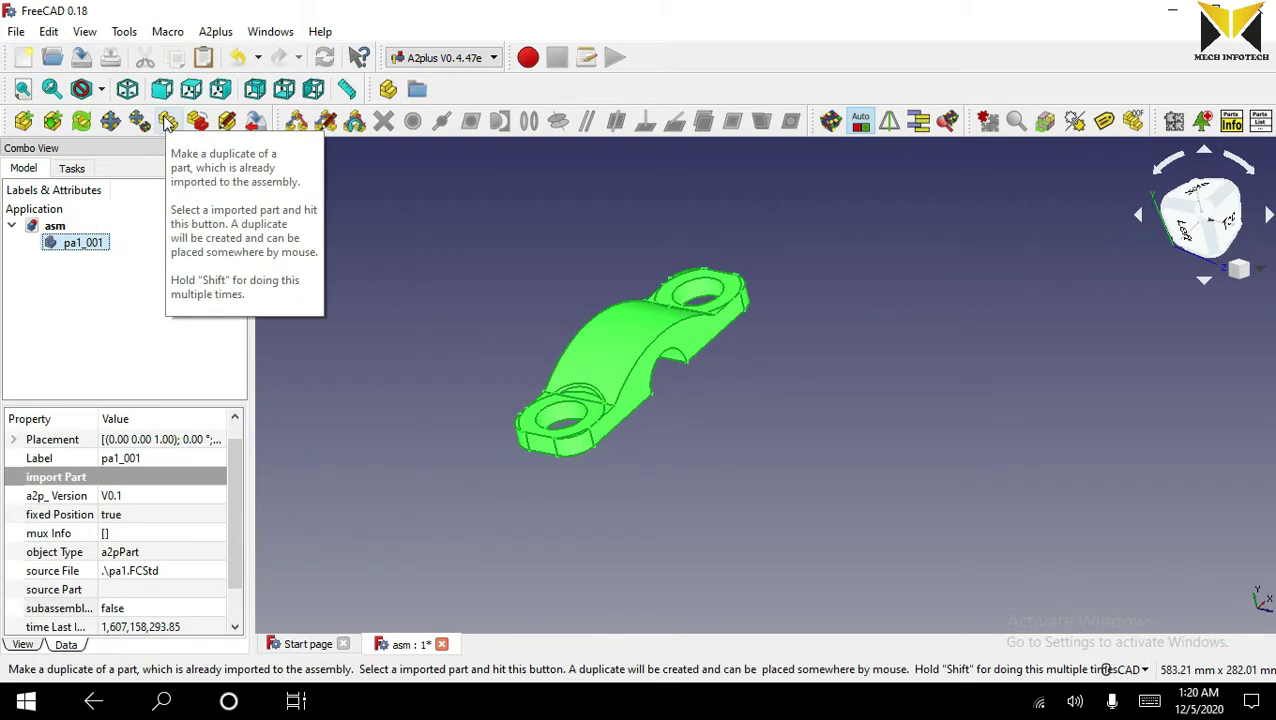
left_click(169, 128)
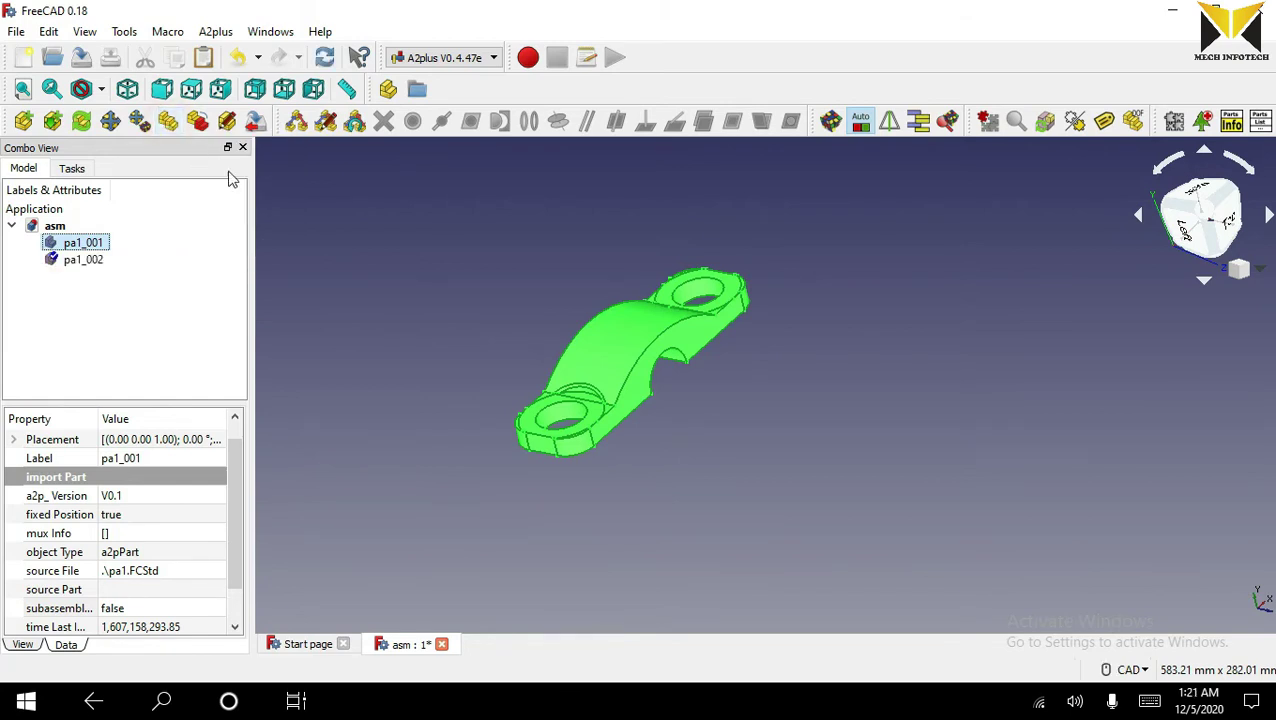
left_click(488, 291)
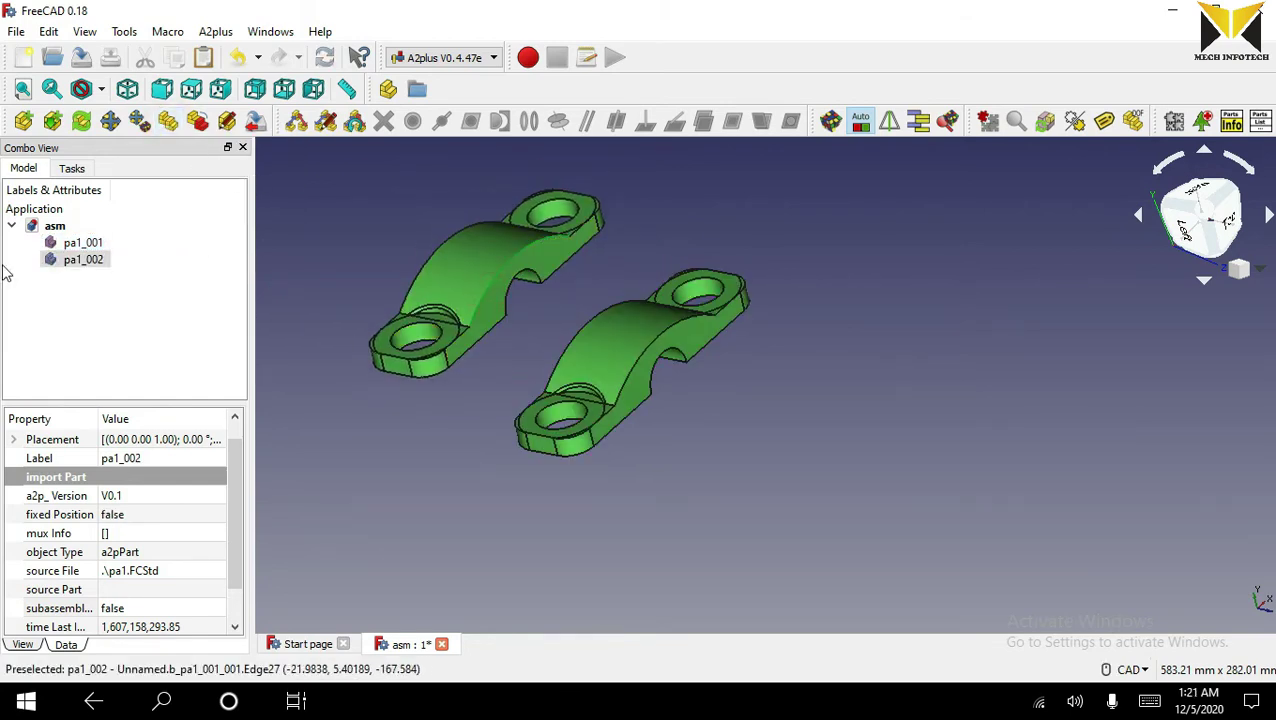
Step: Rotate the duplicate clamp pa1_002 by -15 degrees about its Z axis
right_click(73, 260)
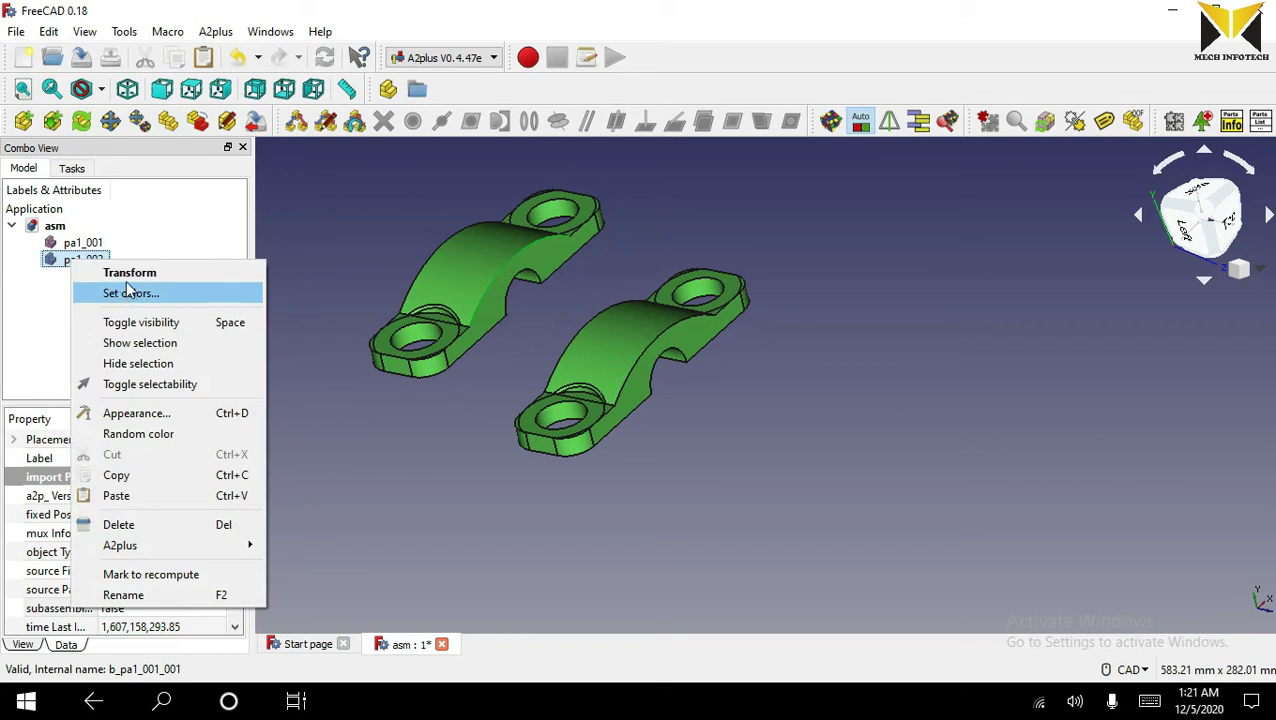
left_click(124, 274)
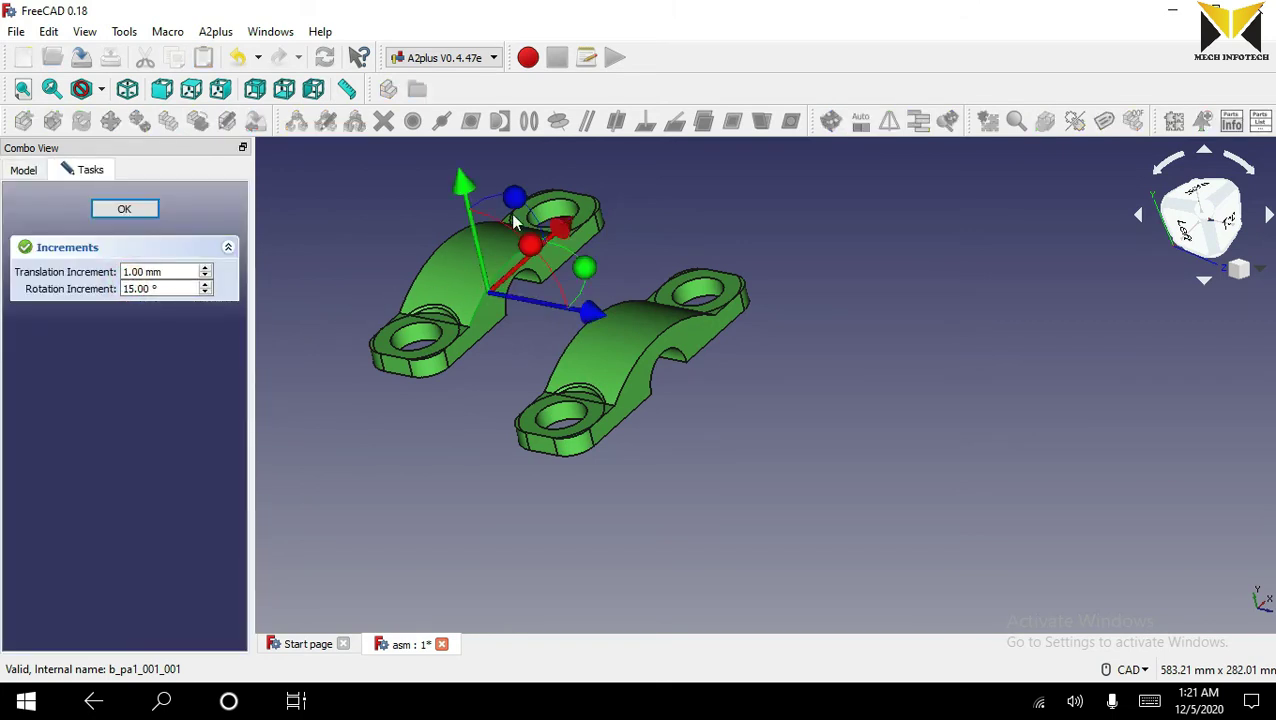
left_click_drag(530, 205, 556, 200)
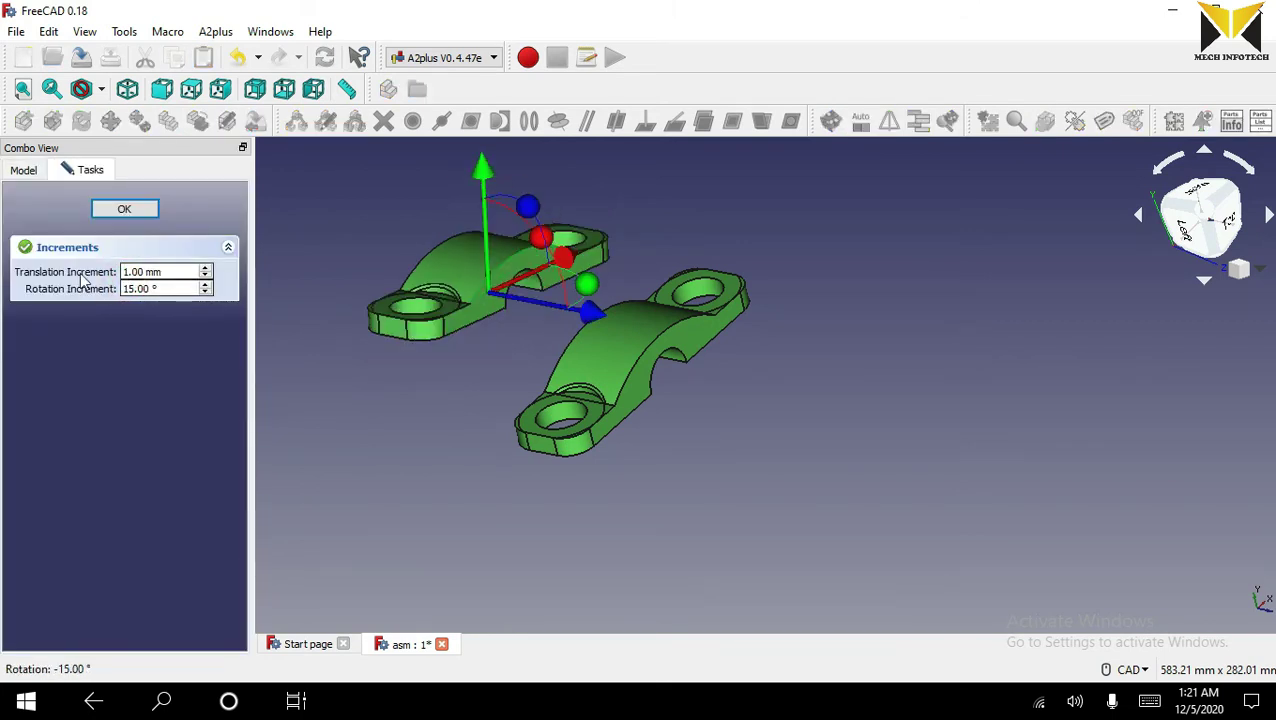
left_click(117, 222)
left_click(413, 441)
Step: Add a planes parallel constraint between the flat underside faces of pa1_002 and pa1_001, with opposed direction
middle_click_drag(413, 441, 511, 382)
scroll(511, 382, "down", 2)
scroll(571, 295, "up", 2)
scroll(558, 268, "down", 2)
middle_click_drag(558, 268, 590, 188)
left_click(590, 188)
scroll(660, 330, "down", 2)
scroll(656, 213, "up", 3)
left_click(140, 286)
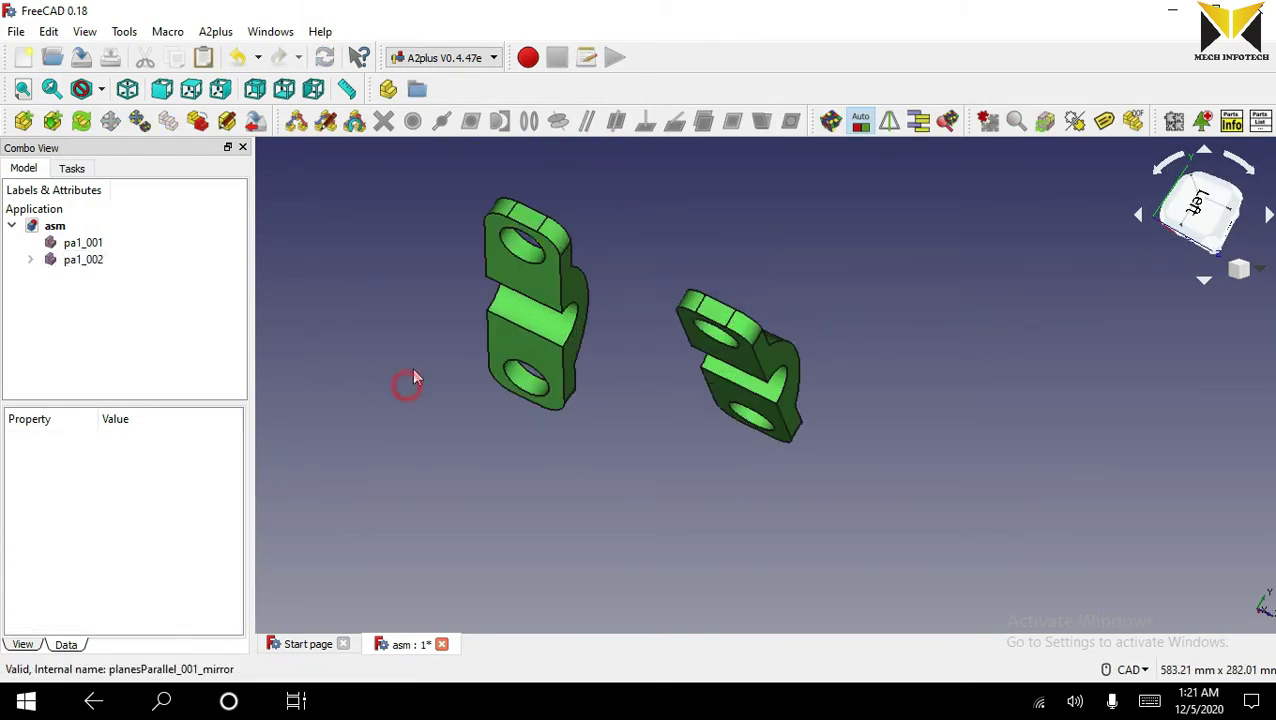
left_click(509, 270)
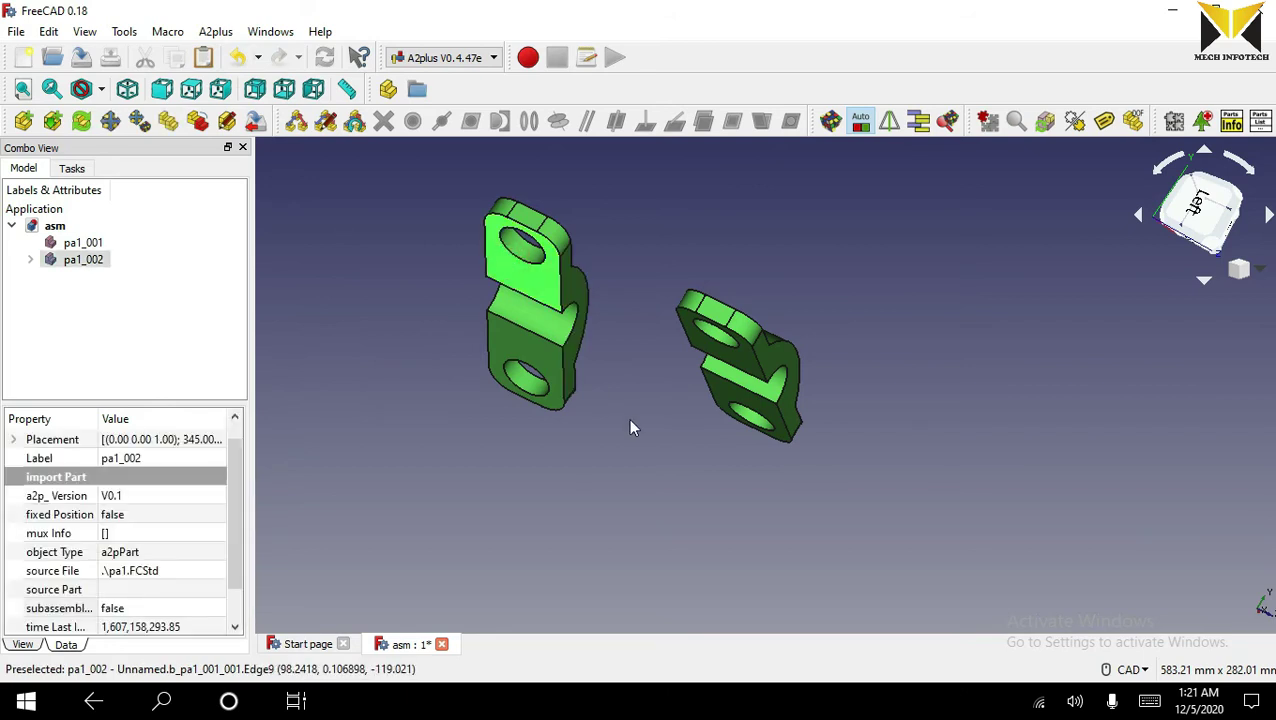
middle_click_drag(645, 425, 735, 350)
left_click(748, 340)
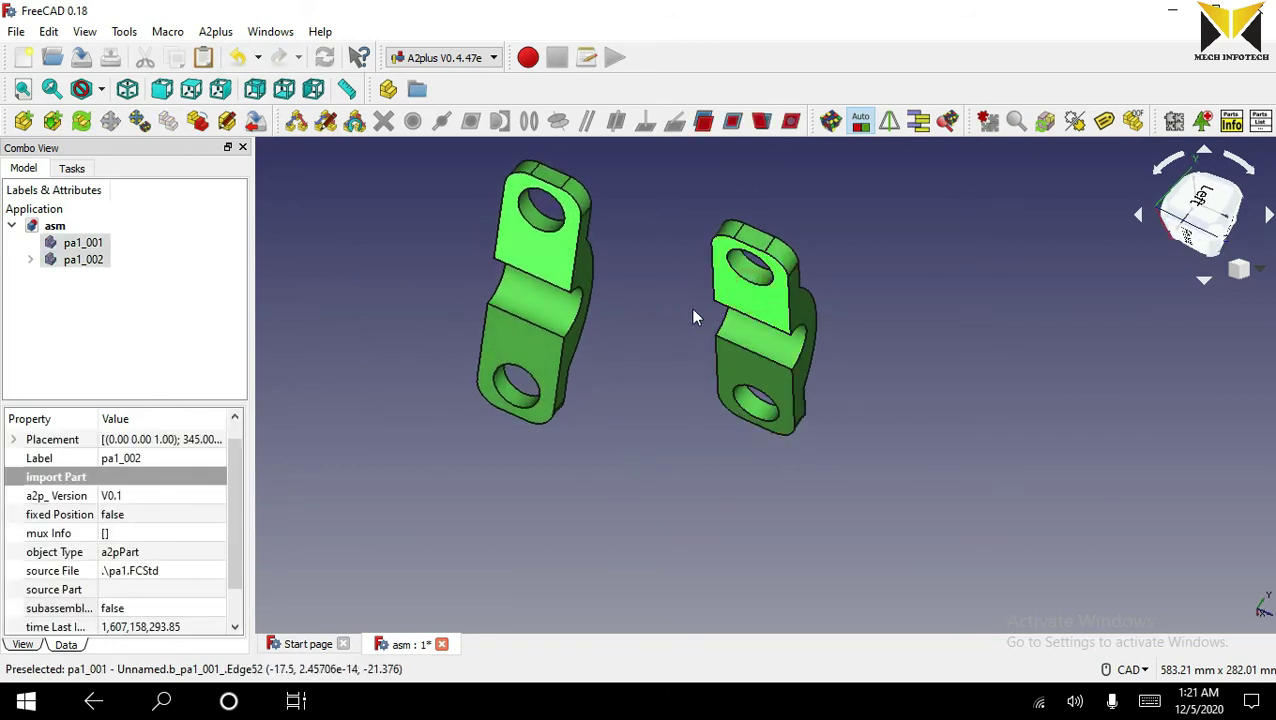
left_click(704, 121)
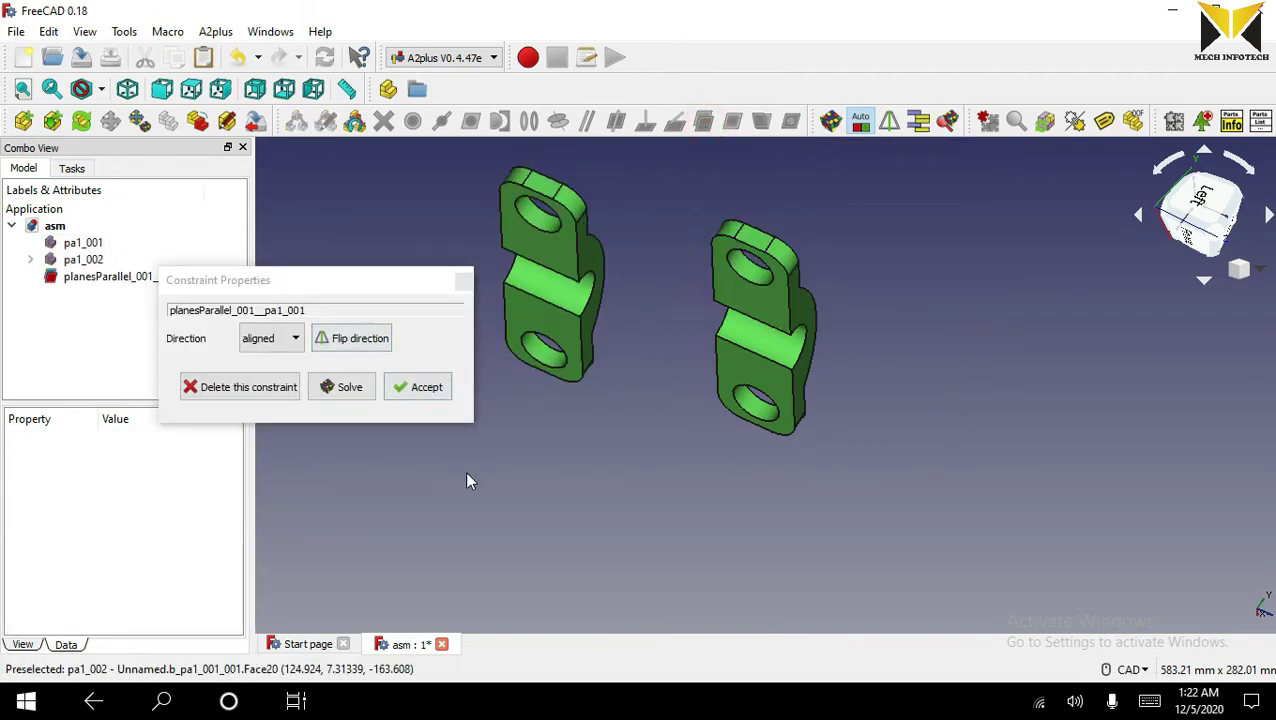
left_click(349, 340)
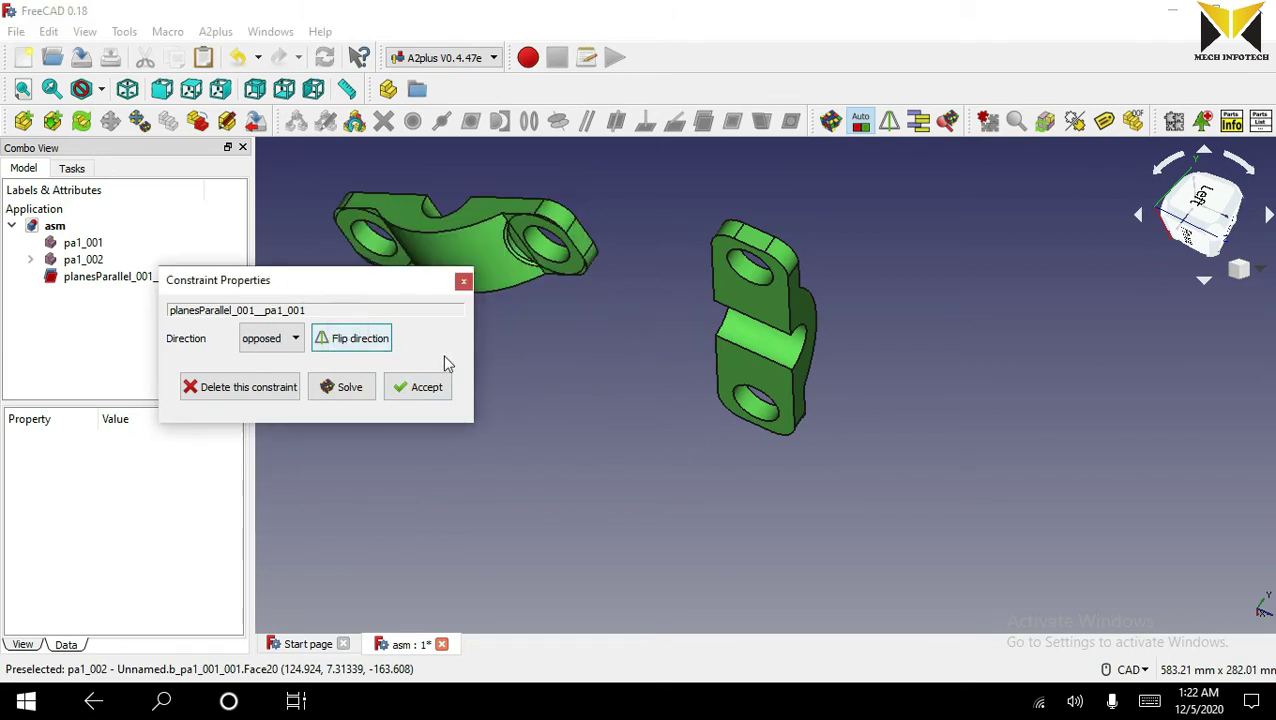
left_click(440, 388)
Step: Add a plane coincident constraint between the flat underside faces of pa1_002 and pa1_001, with opposed direction and zero offset
scroll(490, 382, "down", 2)
middle_click_drag(547, 322, 576, 370)
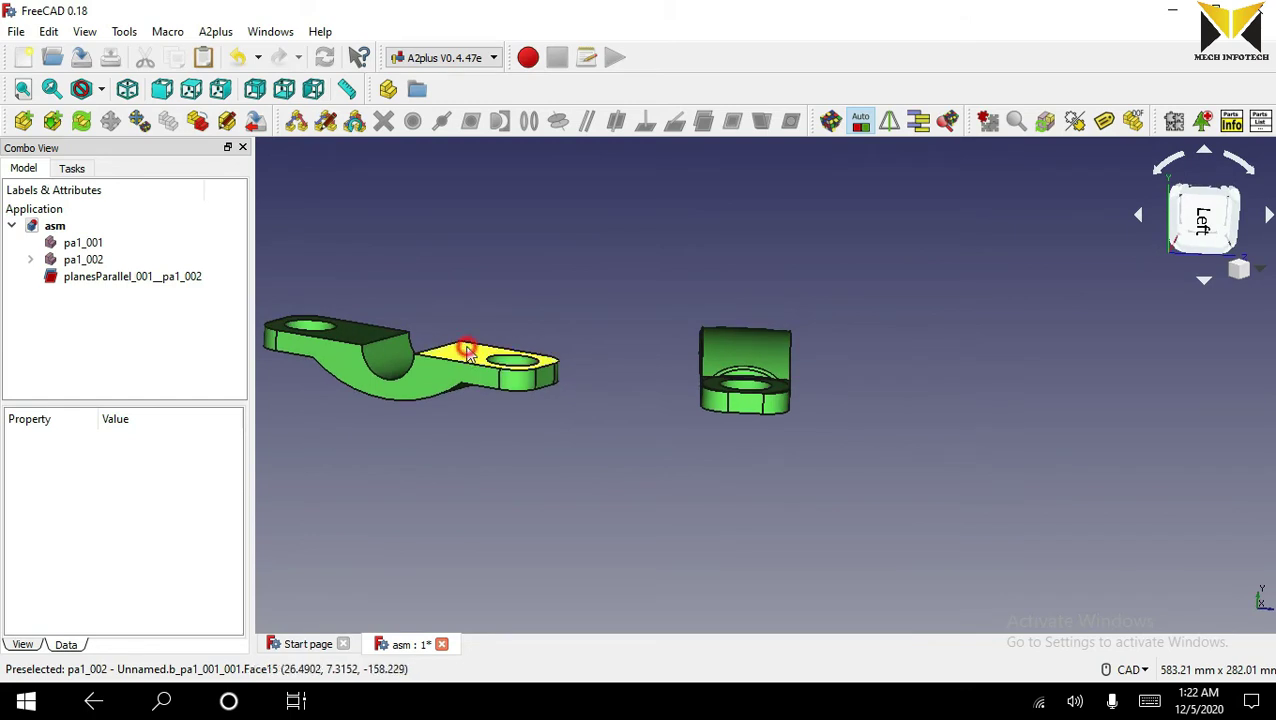
left_click(467, 352)
scroll(606, 407, "down", 2)
middle_click_drag(628, 367, 649, 304)
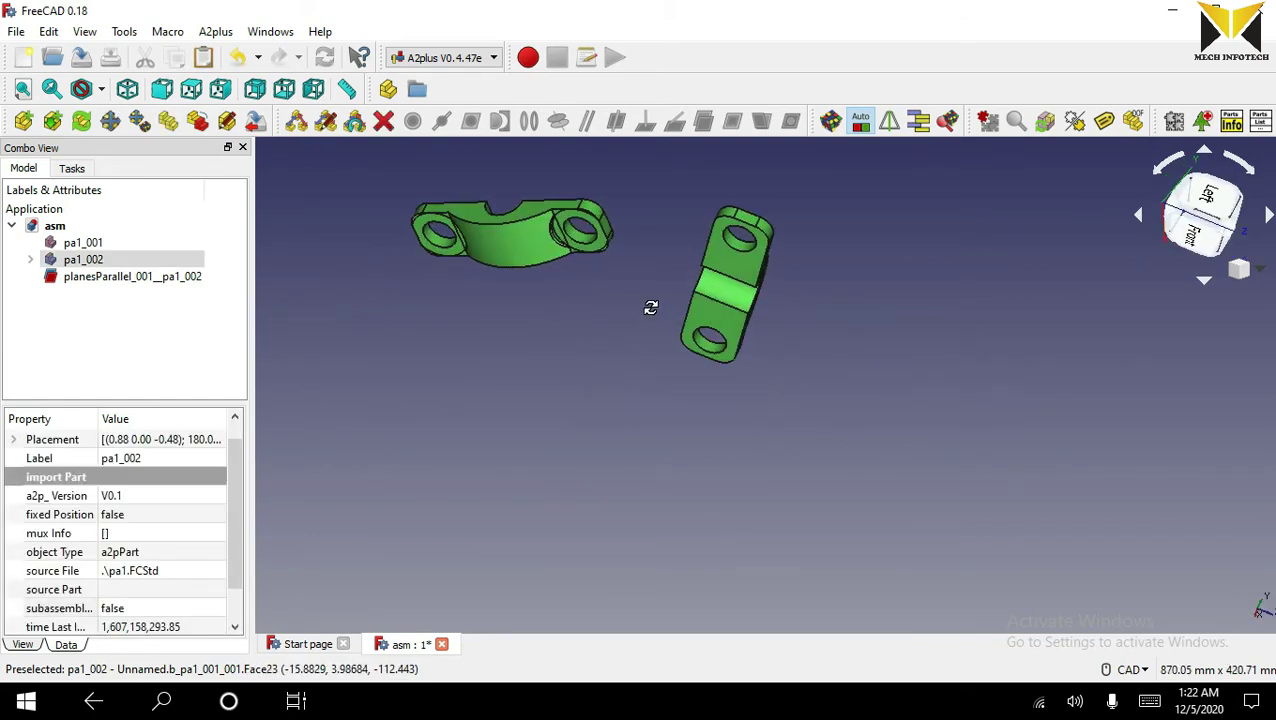
left_click(712, 250, "ctrl")
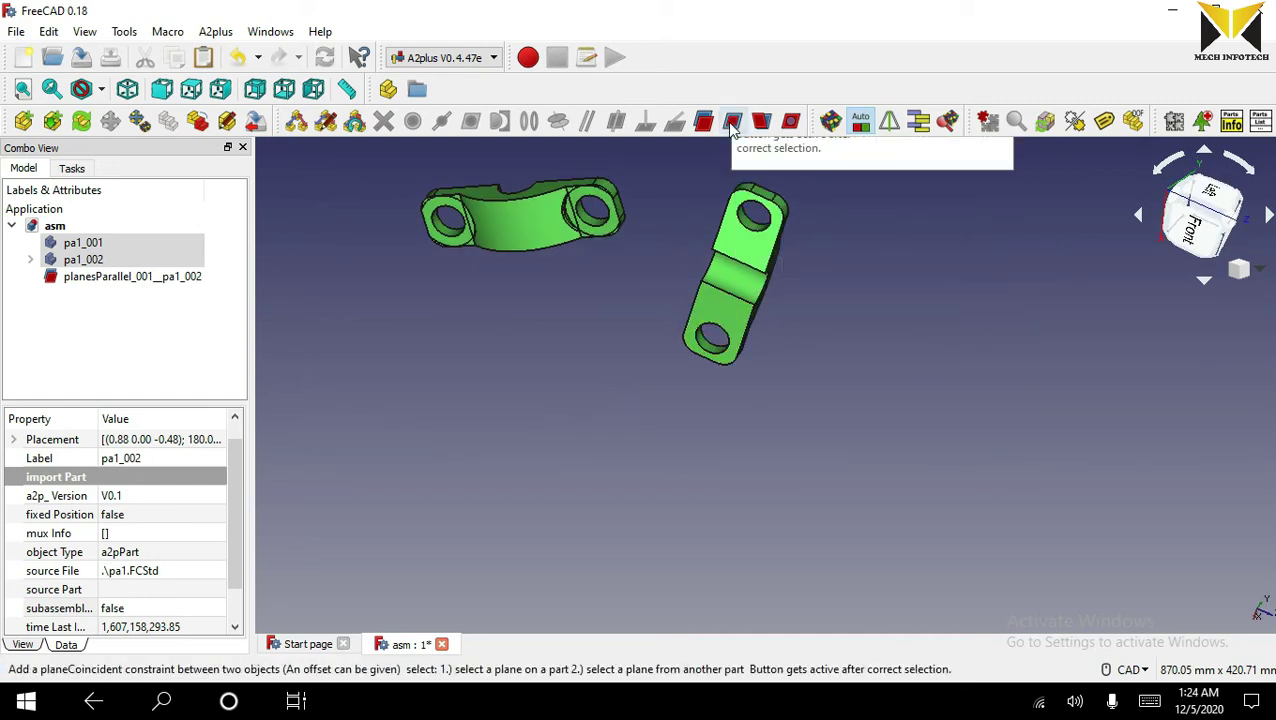
left_click(732, 121)
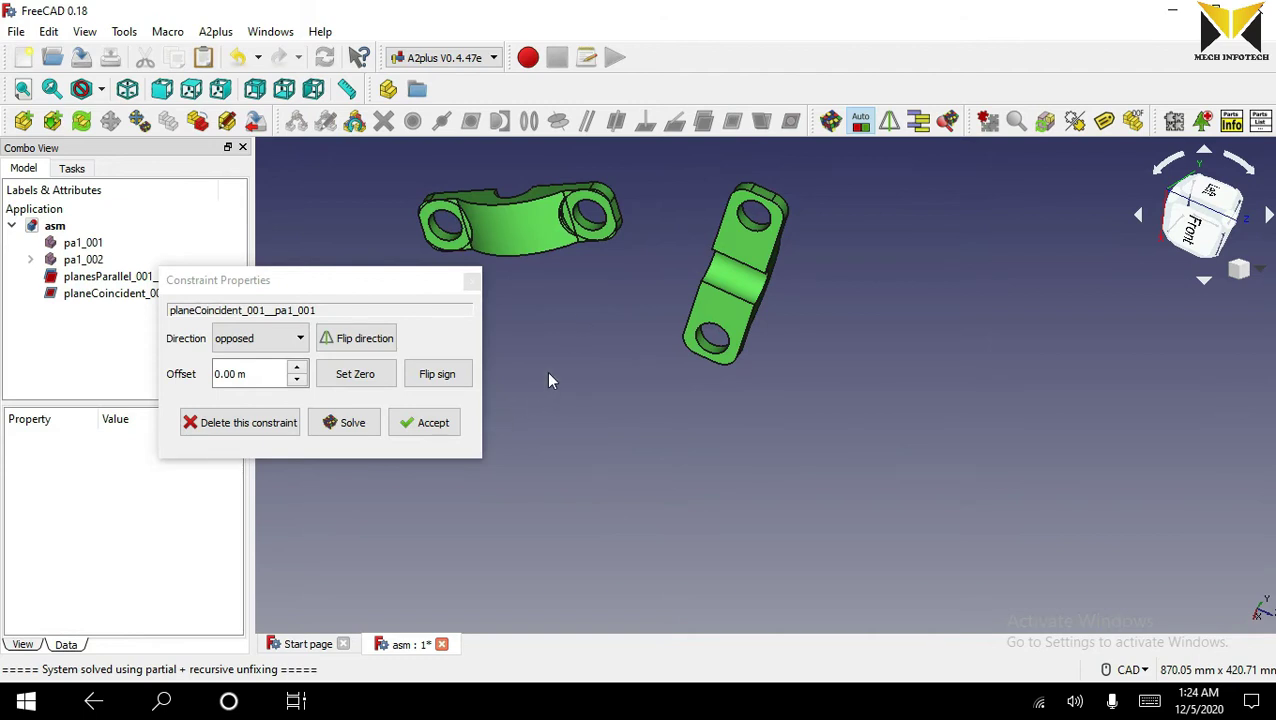
double_click(262, 374)
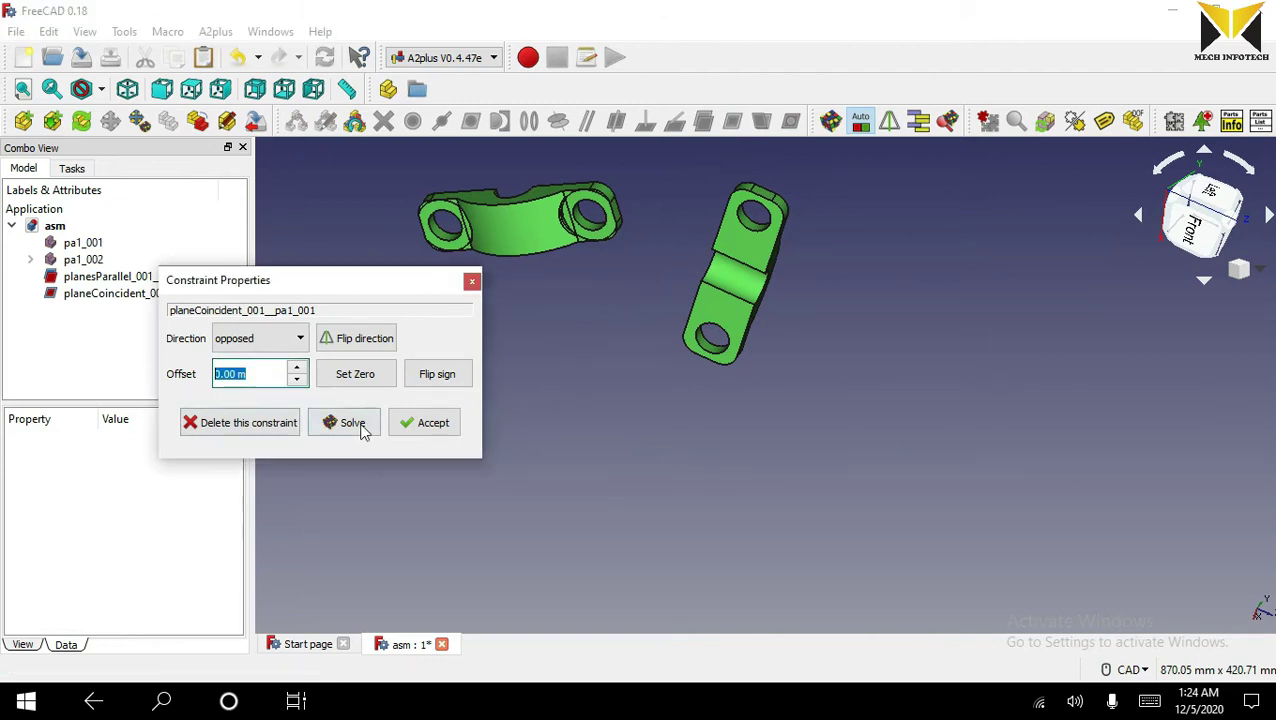
left_click(444, 430)
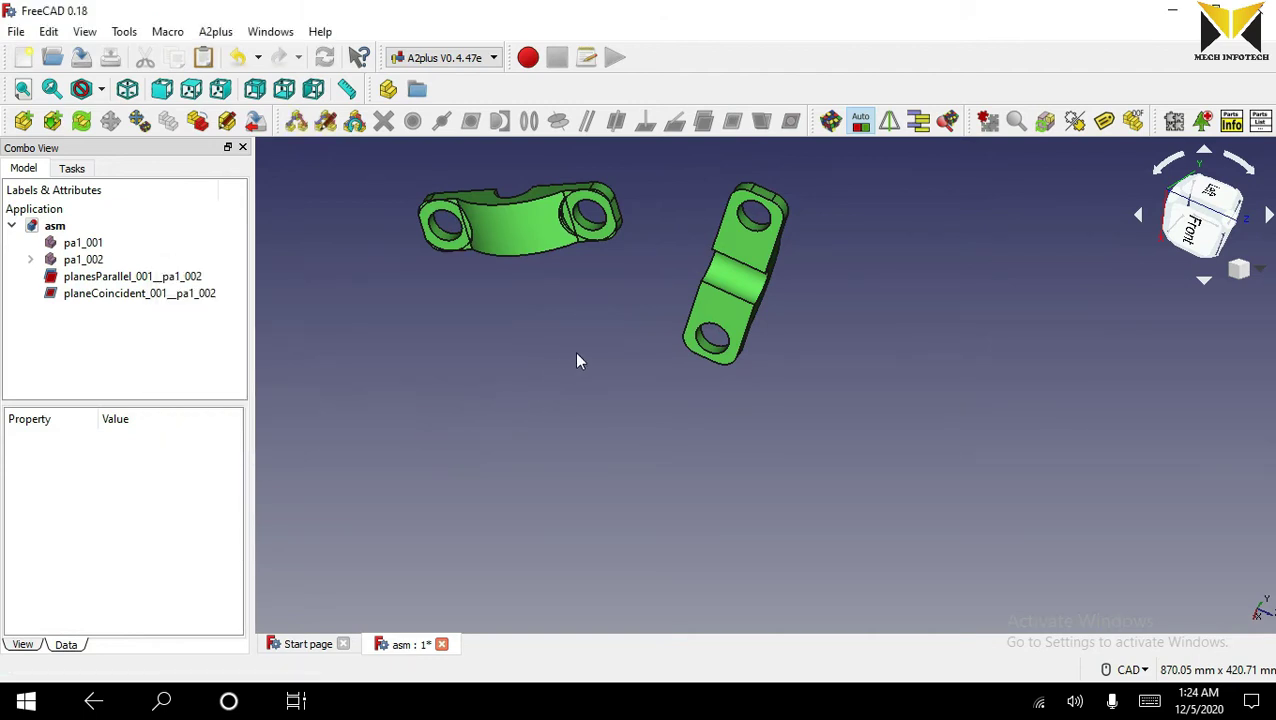
Step: Add an angled planes constraint between the side faces of pa1_002 and pa1_001, with the angle set to 180 degrees
middle_click_drag(578, 358, 1071, 276)
scroll(933, 423, "up", 3)
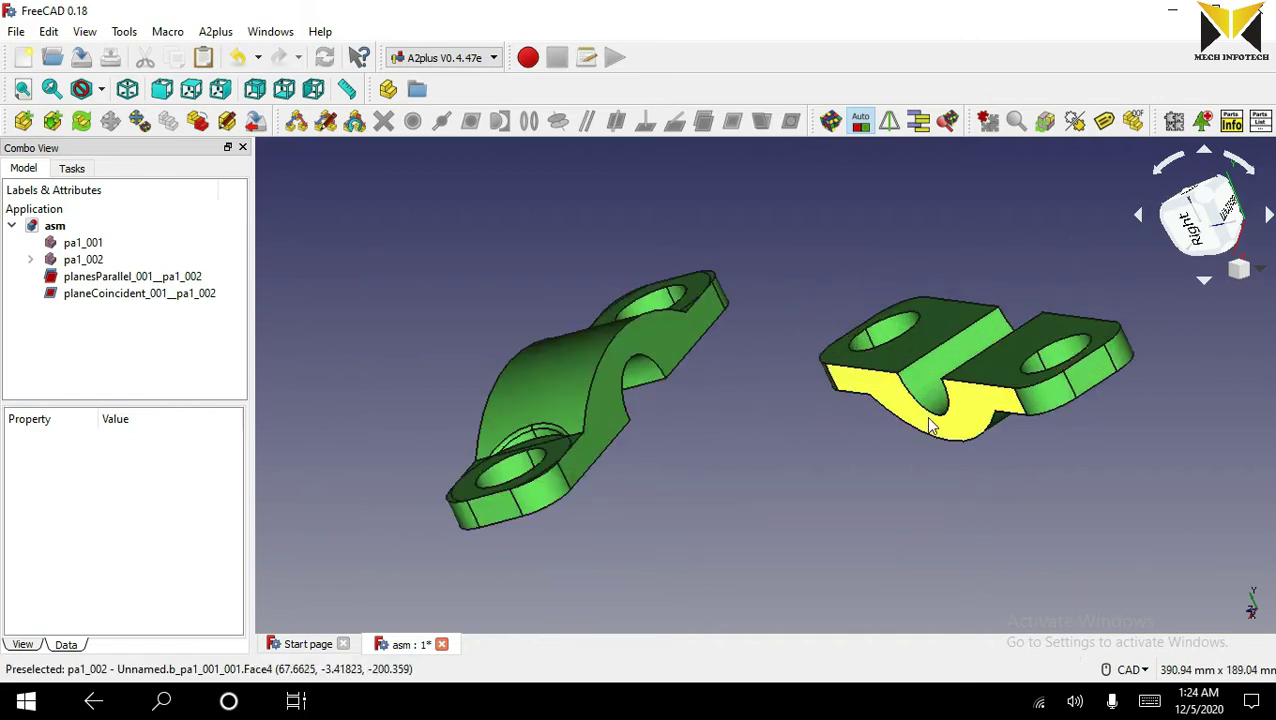
left_click(893, 405)
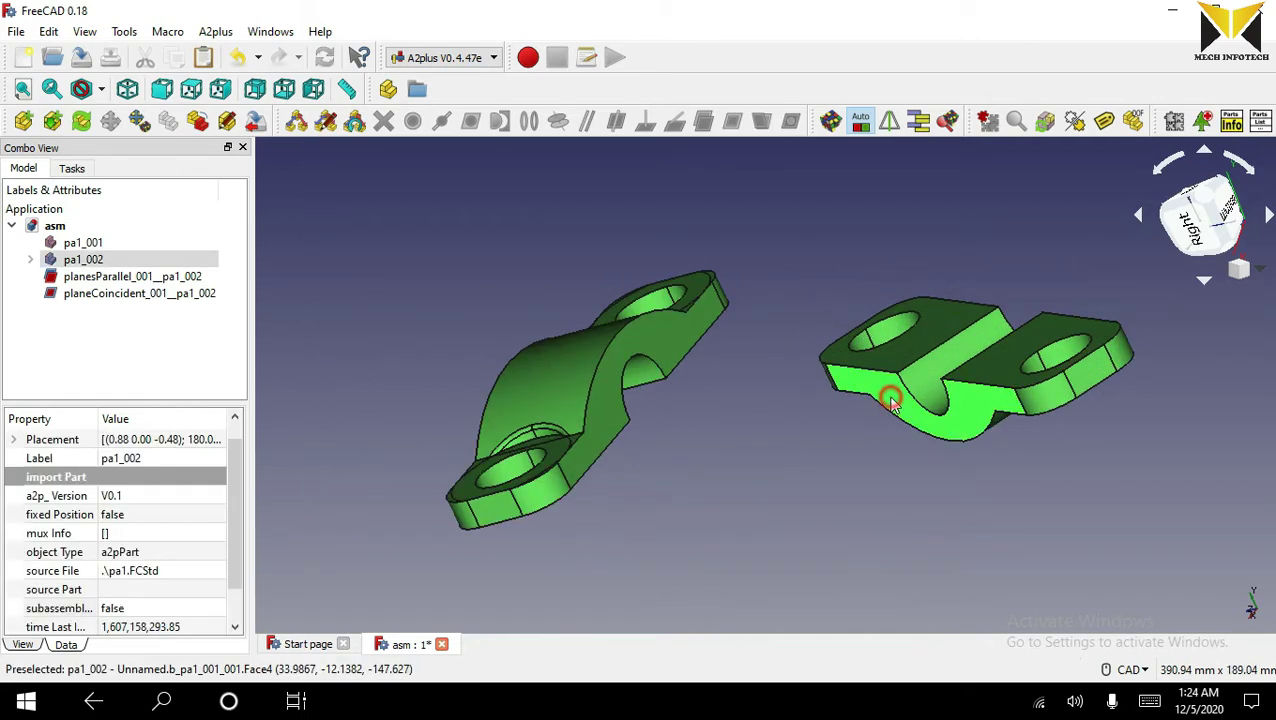
left_click(658, 350, "ctrl")
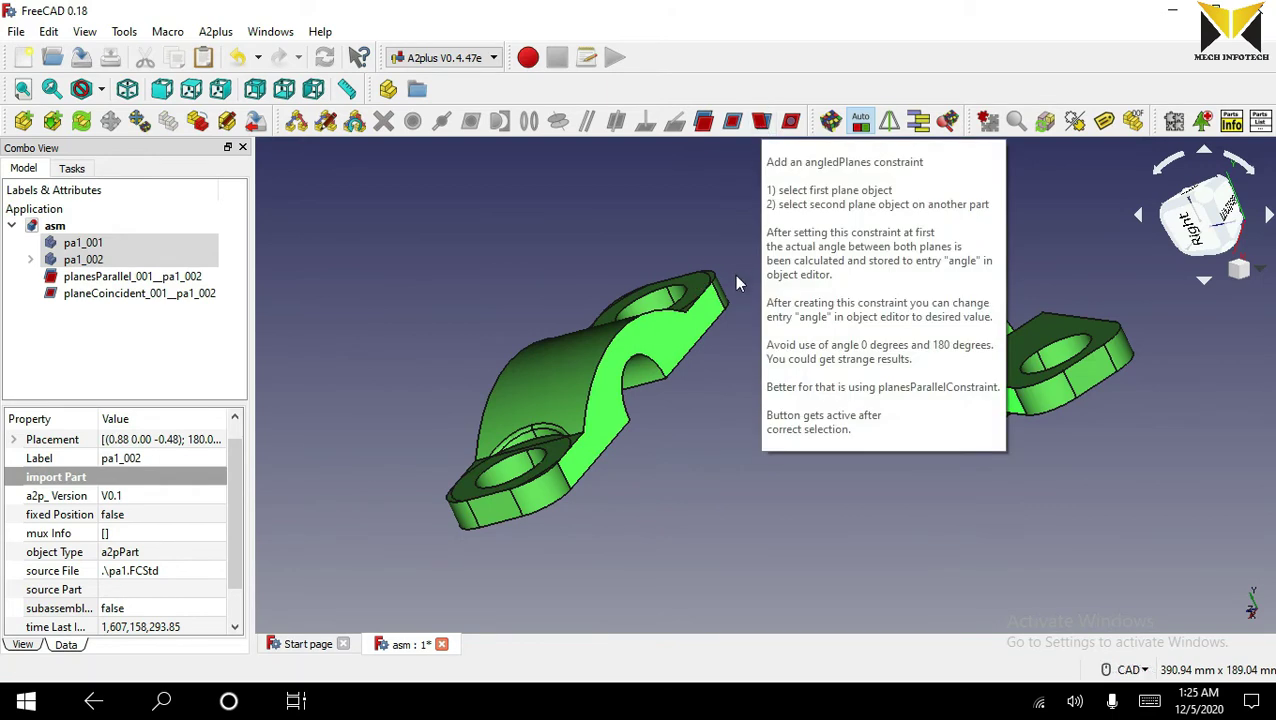
left_click(761, 121)
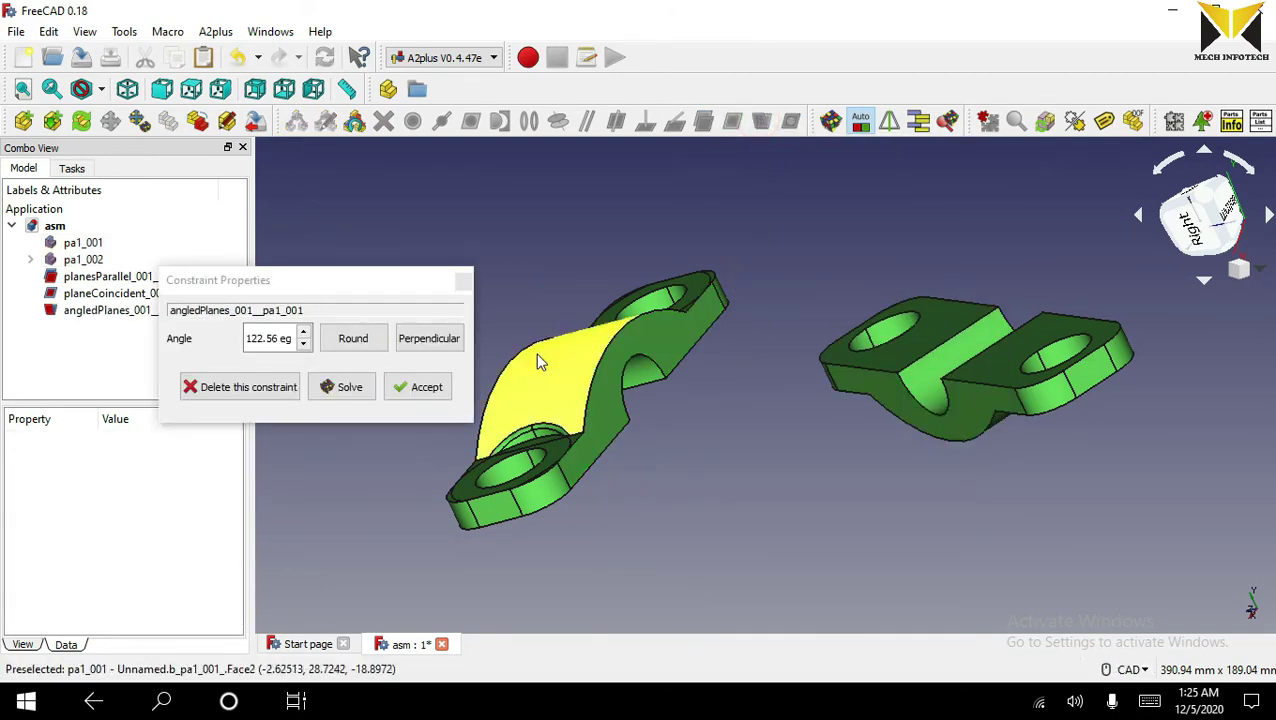
left_click(258, 337)
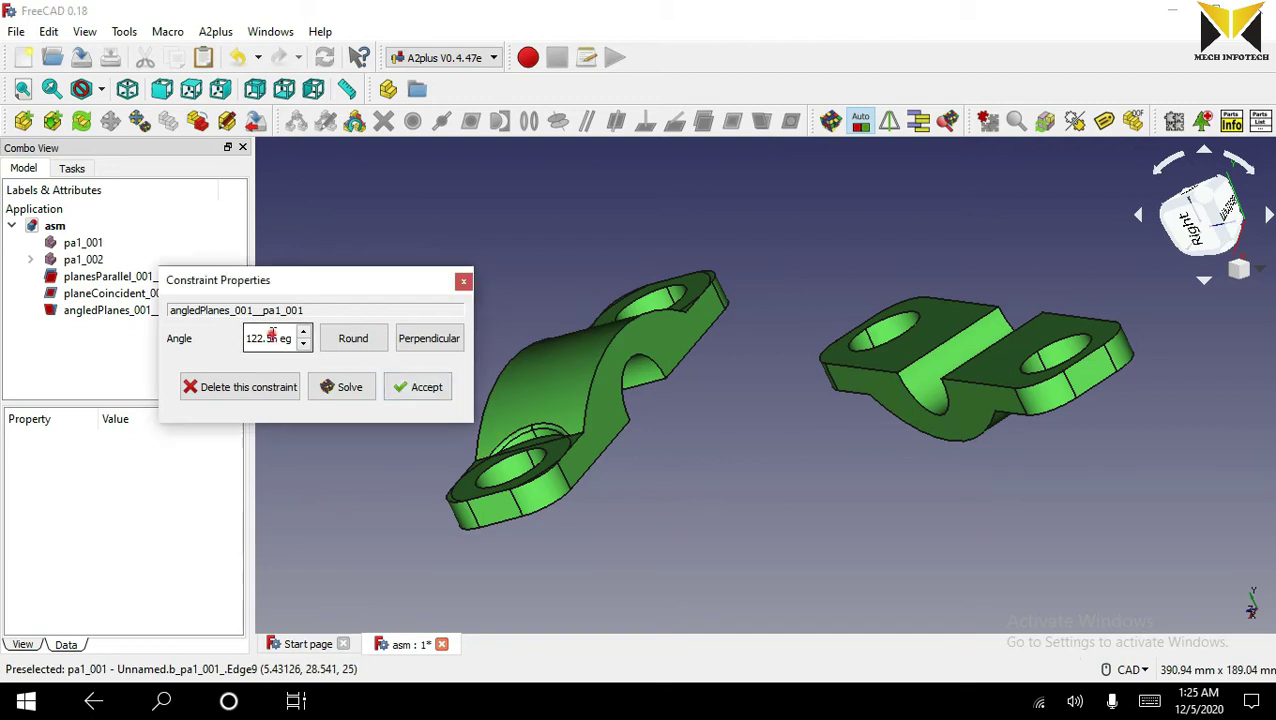
double_click(270, 337)
type("180")
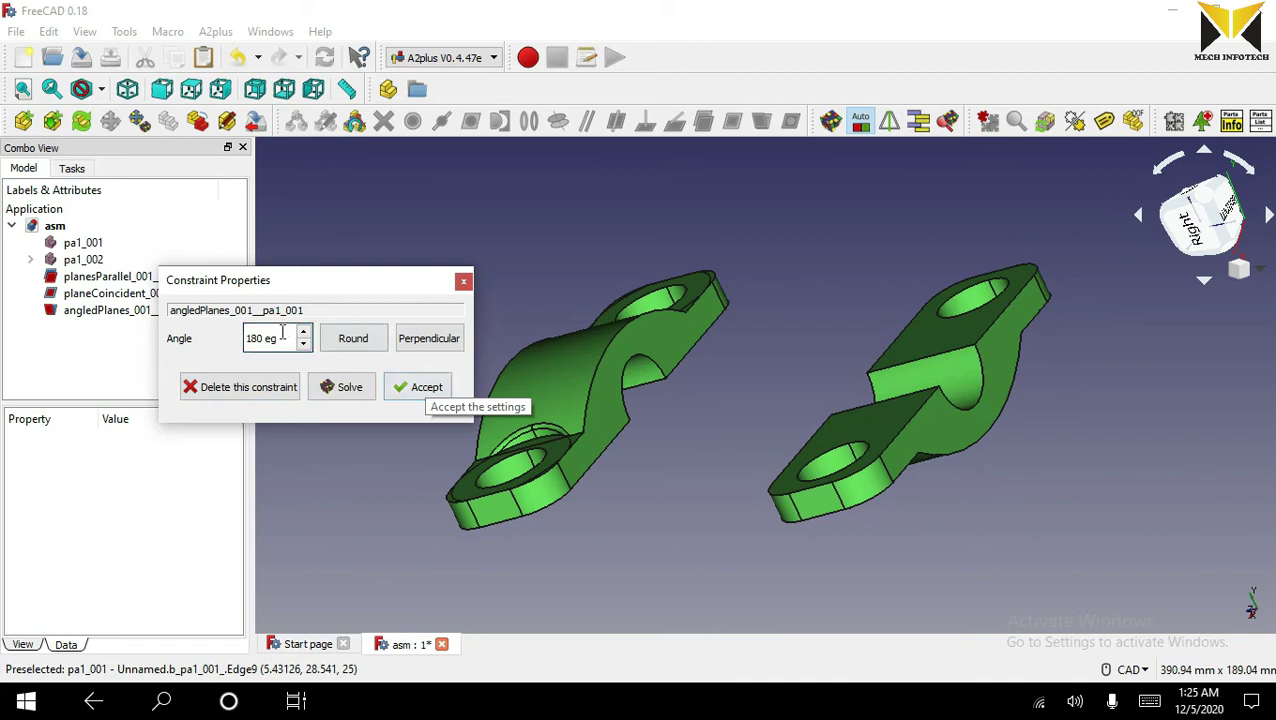
left_click_drag(272, 335, 171, 346)
type("180")
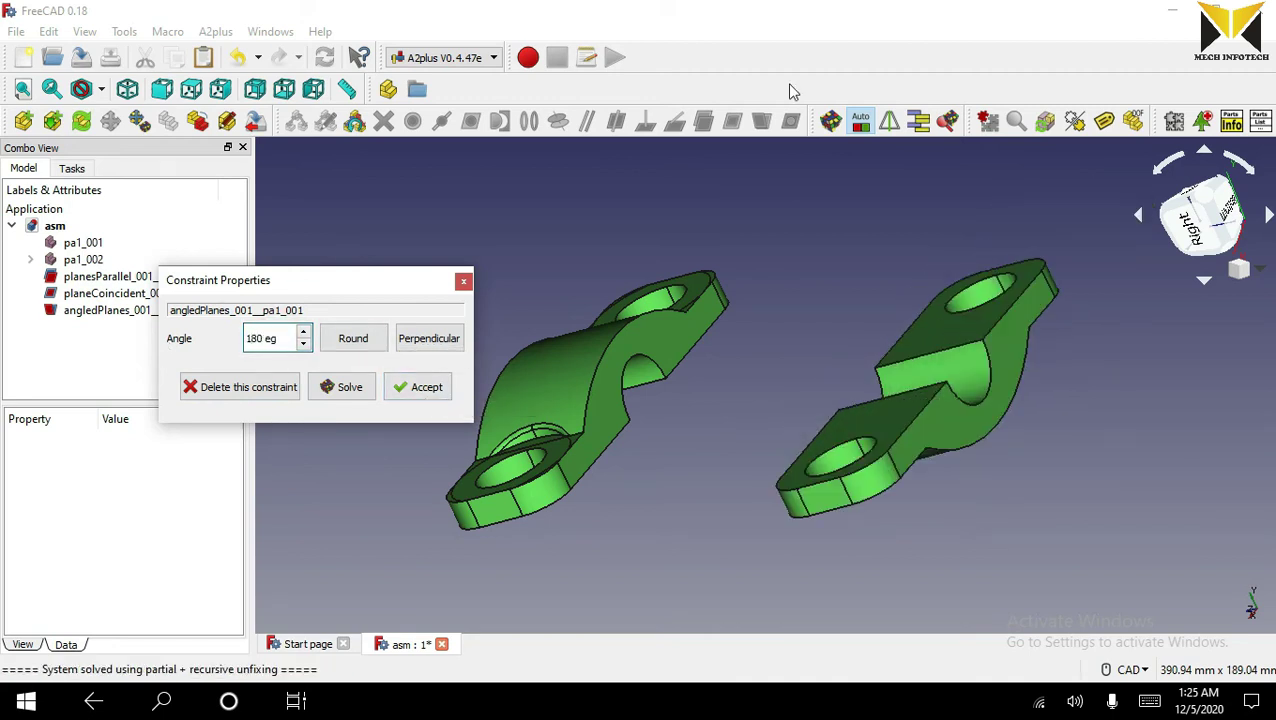
left_click(407, 388)
Step: Add an axis coincident constraint between the matching bolt holes of pa1_002 and pa1_001, with opposed direction and rotation unlocked
middle_click_drag(584, 298, 621, 288)
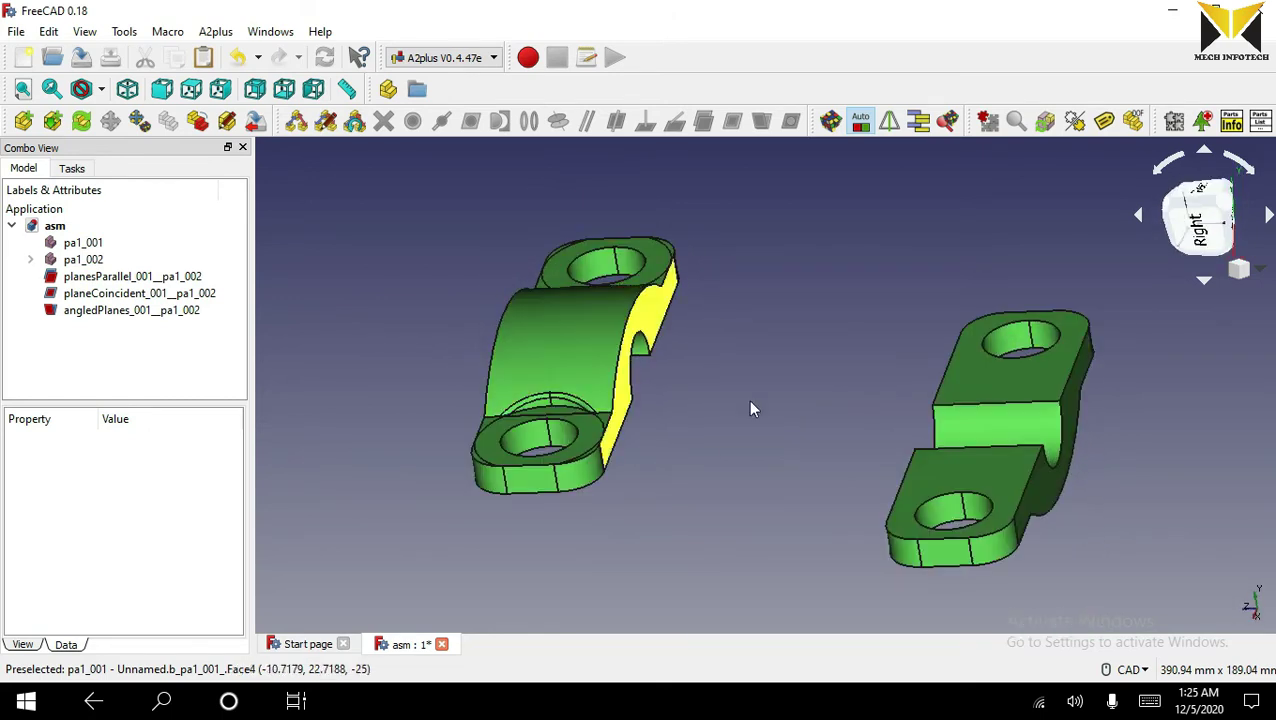
left_click(938, 511)
middle_click_drag(757, 528, 635, 357)
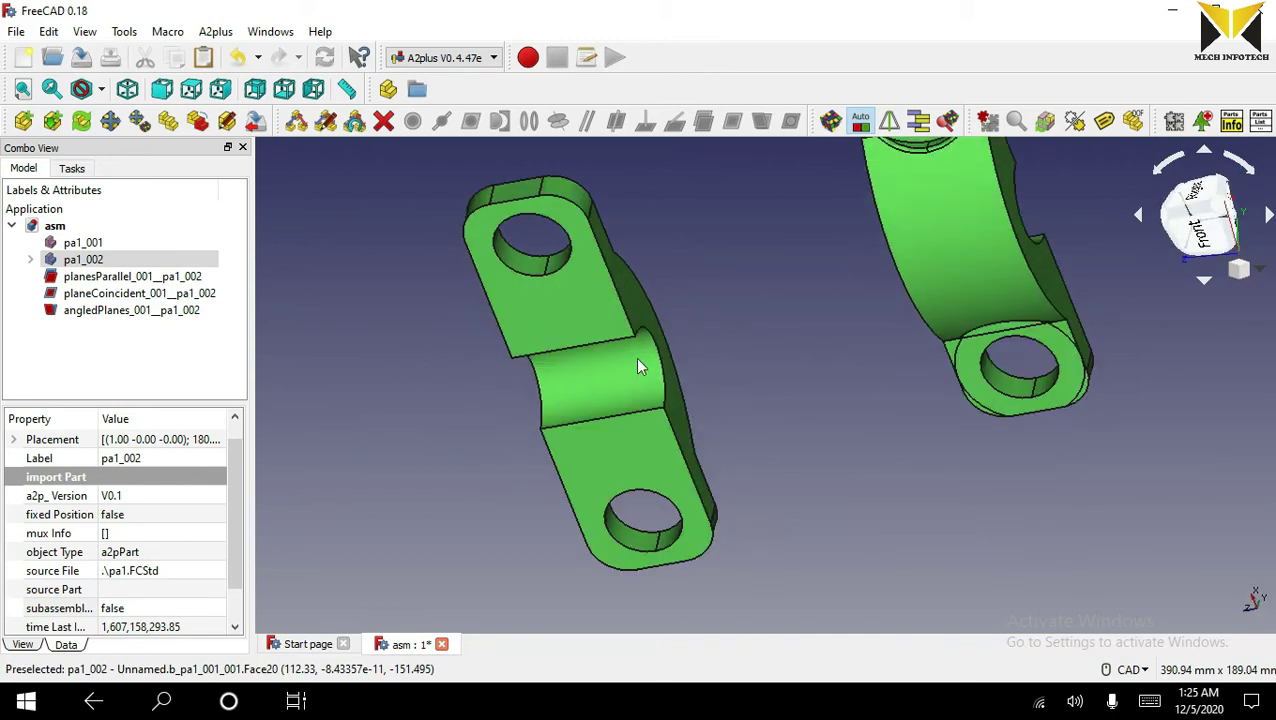
left_click(513, 255, "ctrl")
scroll(672, 244, "down", 4)
middle_click_drag(687, 259, 712, 407)
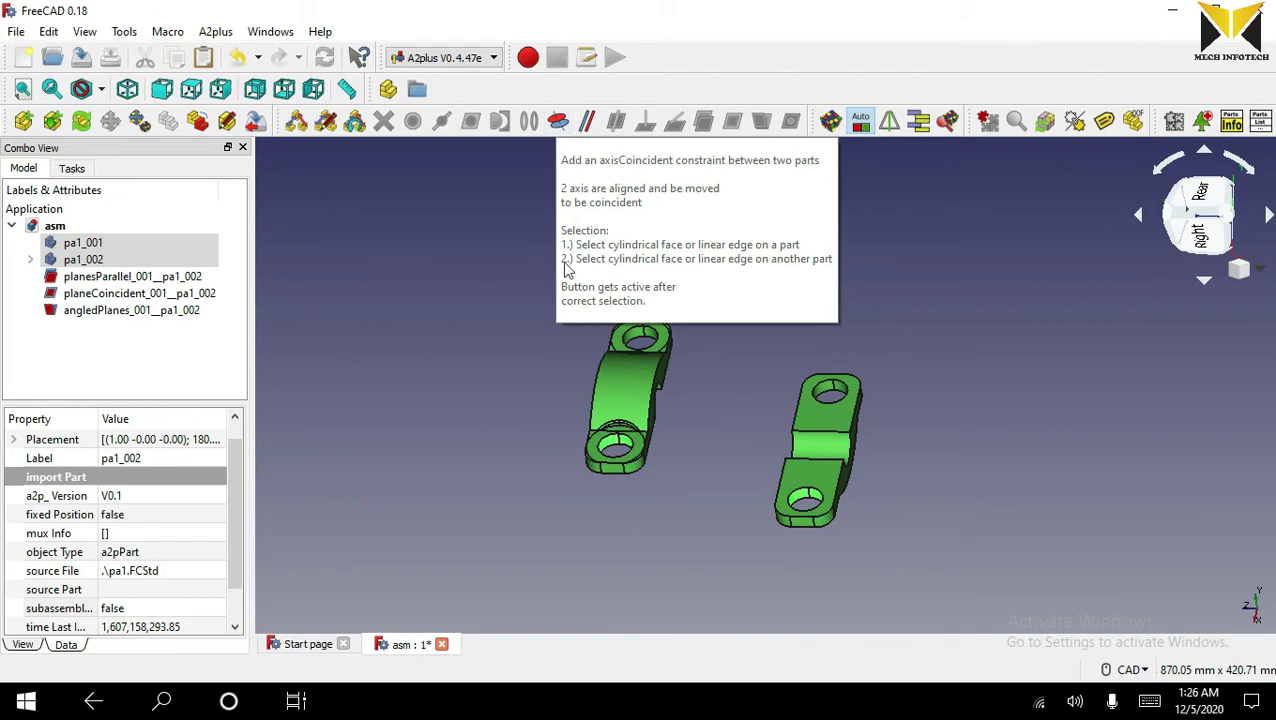
left_click(559, 120)
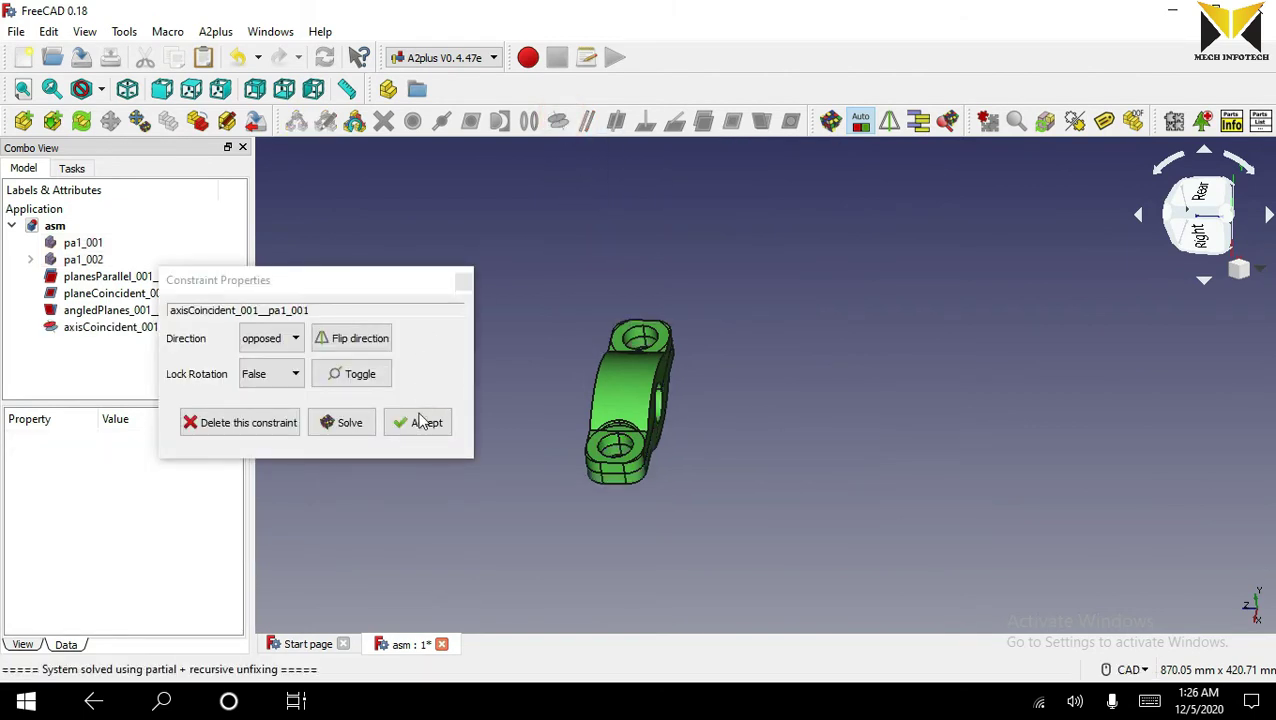
left_click_drag(360, 290, 420, 212)
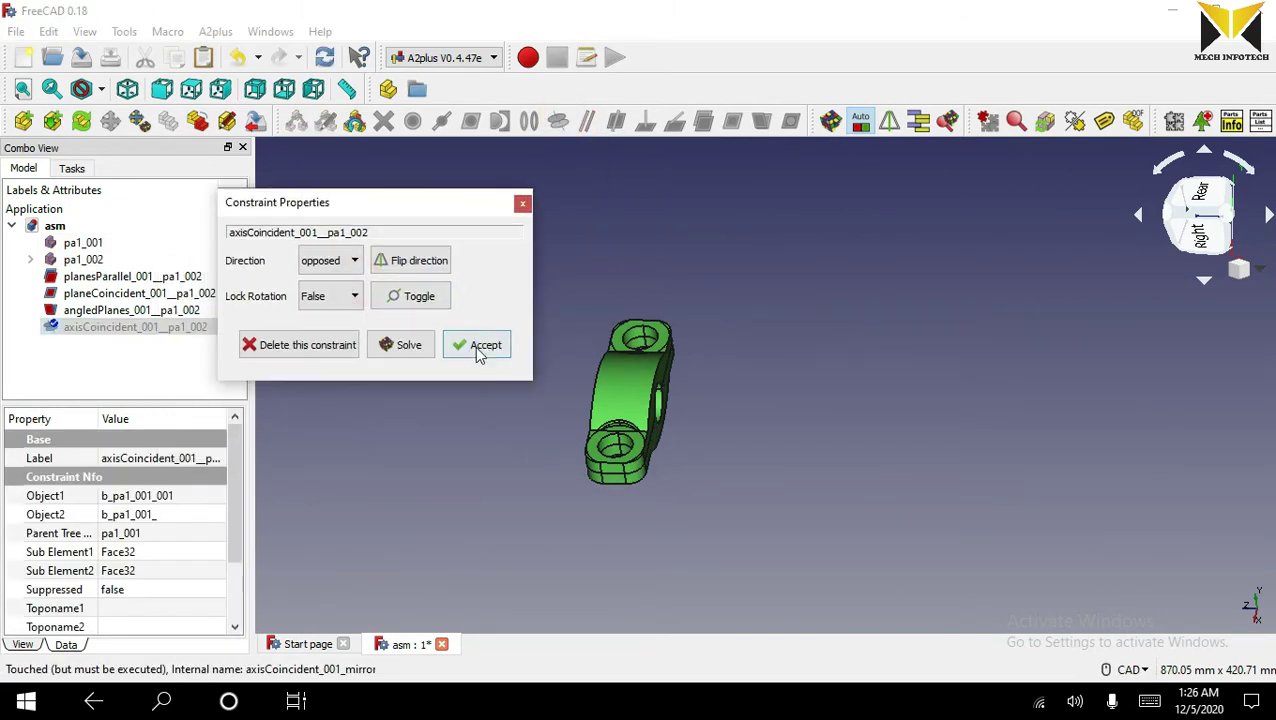
left_click(483, 345)
Step: Import the bolt part into the assembly and place it beside the joined clamps
middle_click_drag(476, 339, 625, 313)
scroll(474, 291, "up", 2)
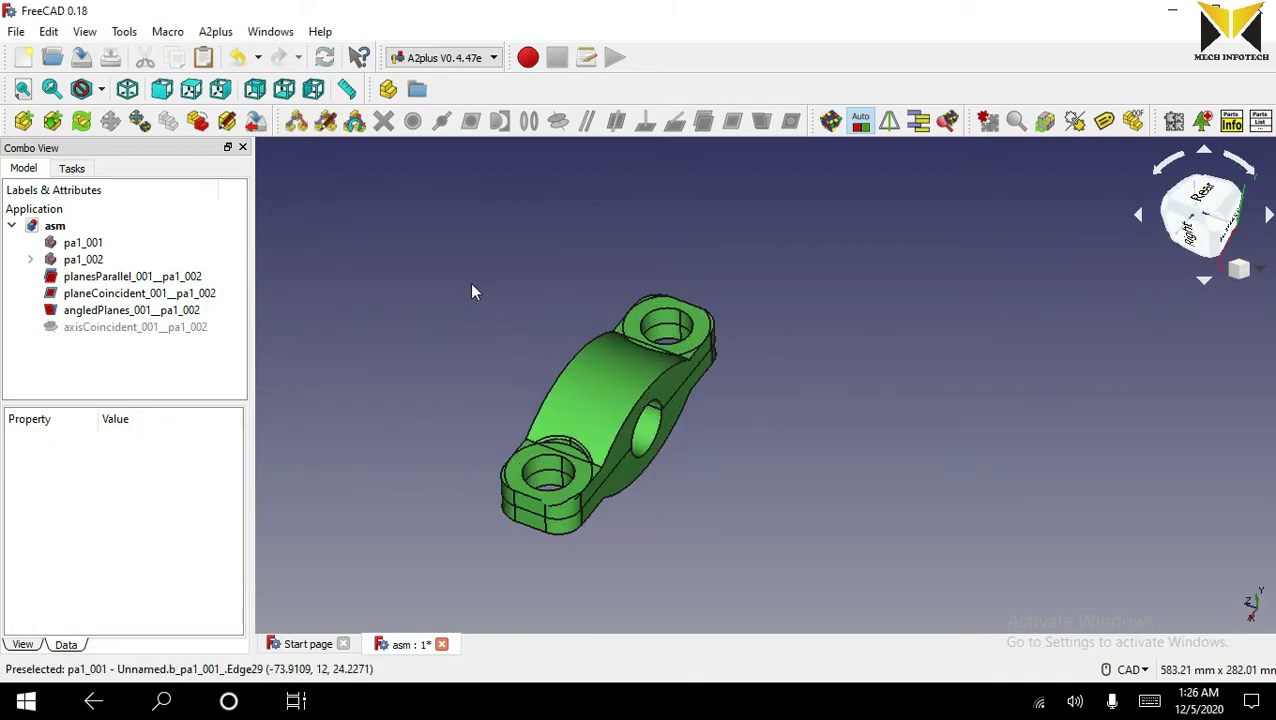
scroll(833, 328, "down", 2)
left_click(24, 122)
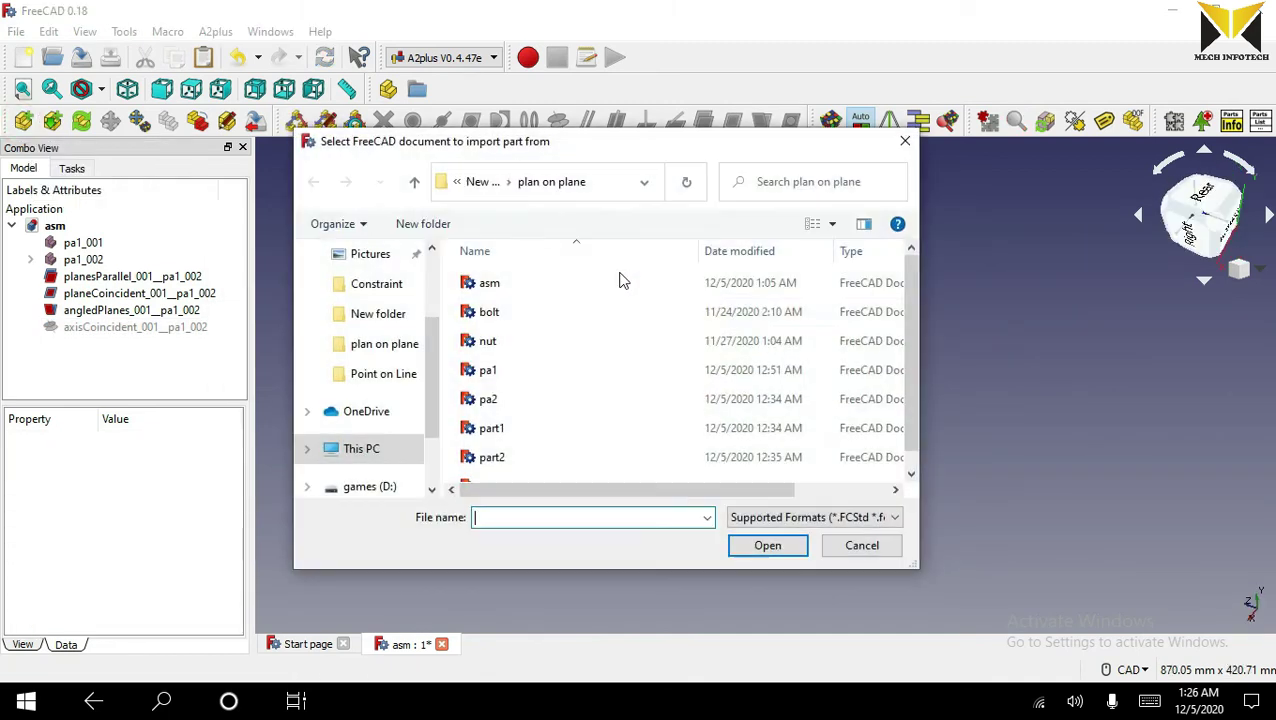
double_click(488, 316)
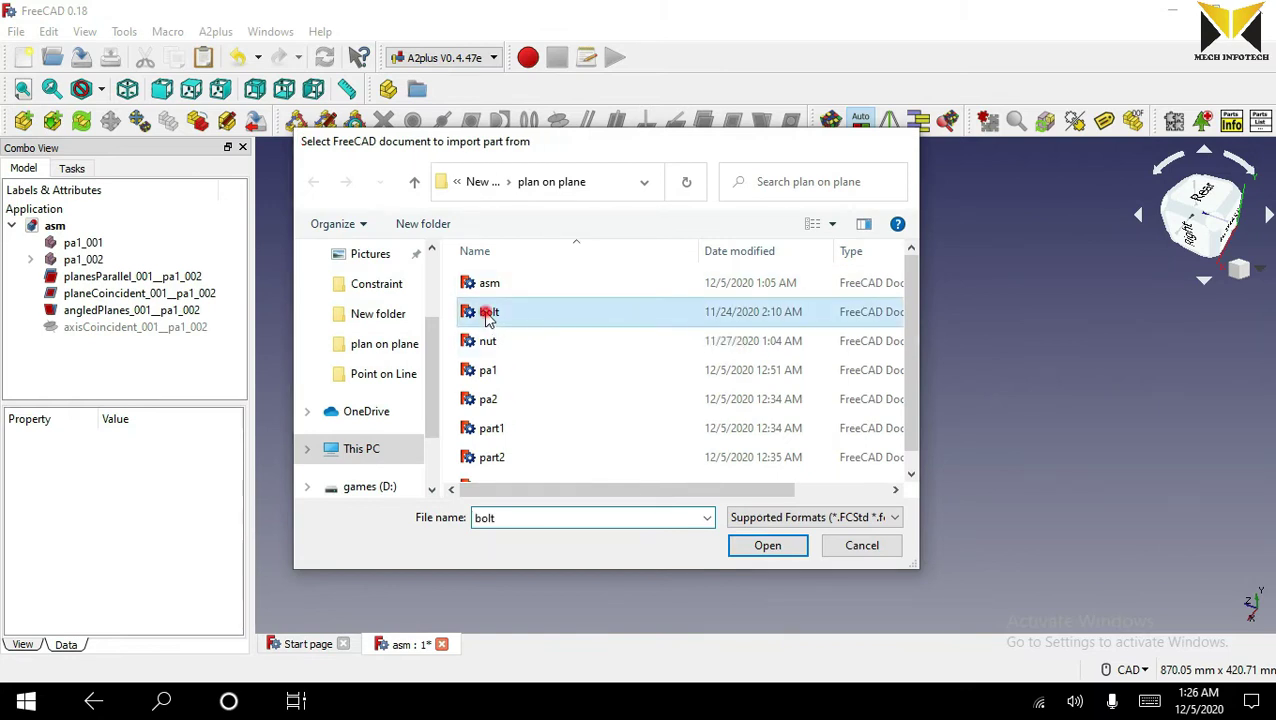
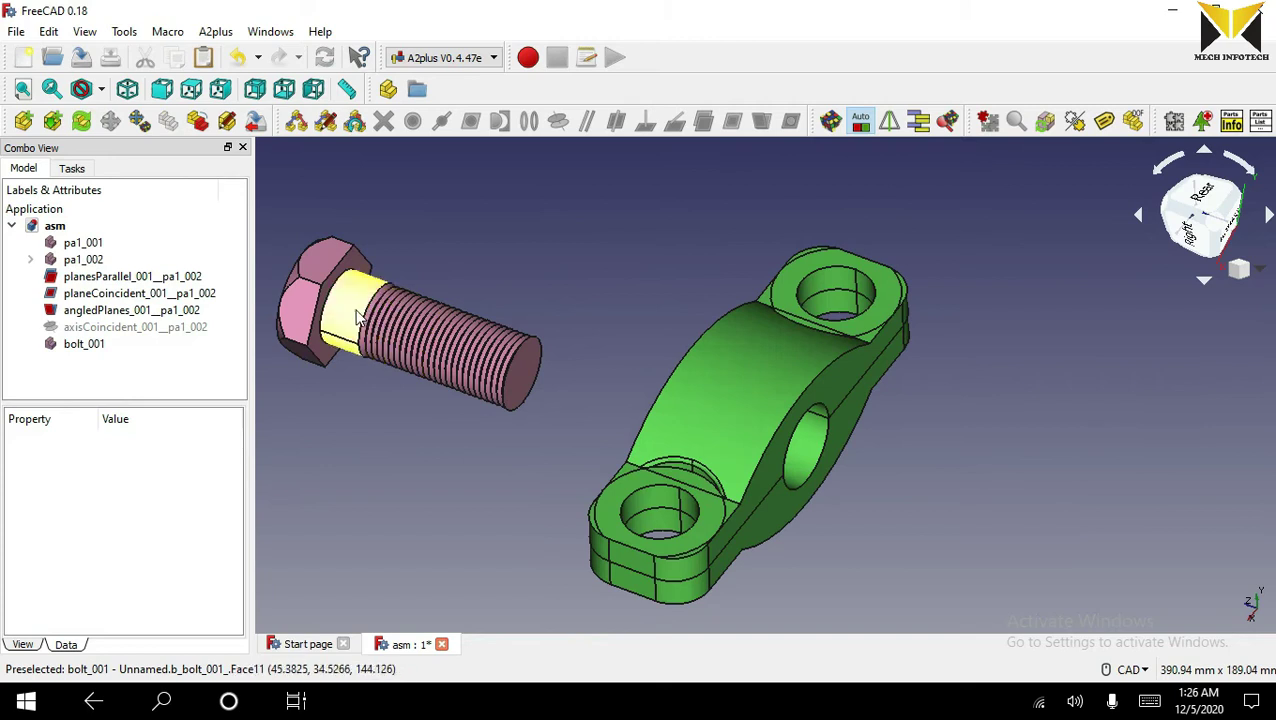
Step: Add an angled planes constraint of 180 degrees between the underside of the bolt head and the face around pa1_001's hole
left_click(357, 262)
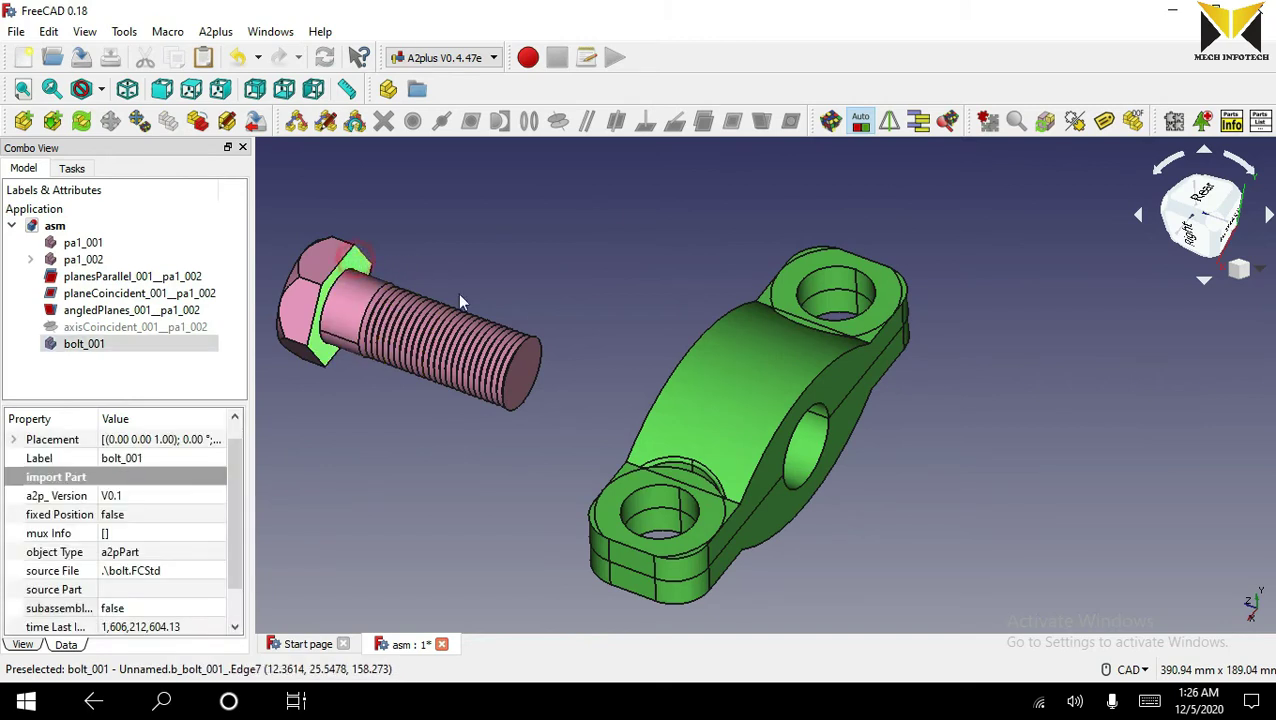
left_click(612, 510, "ctrl")
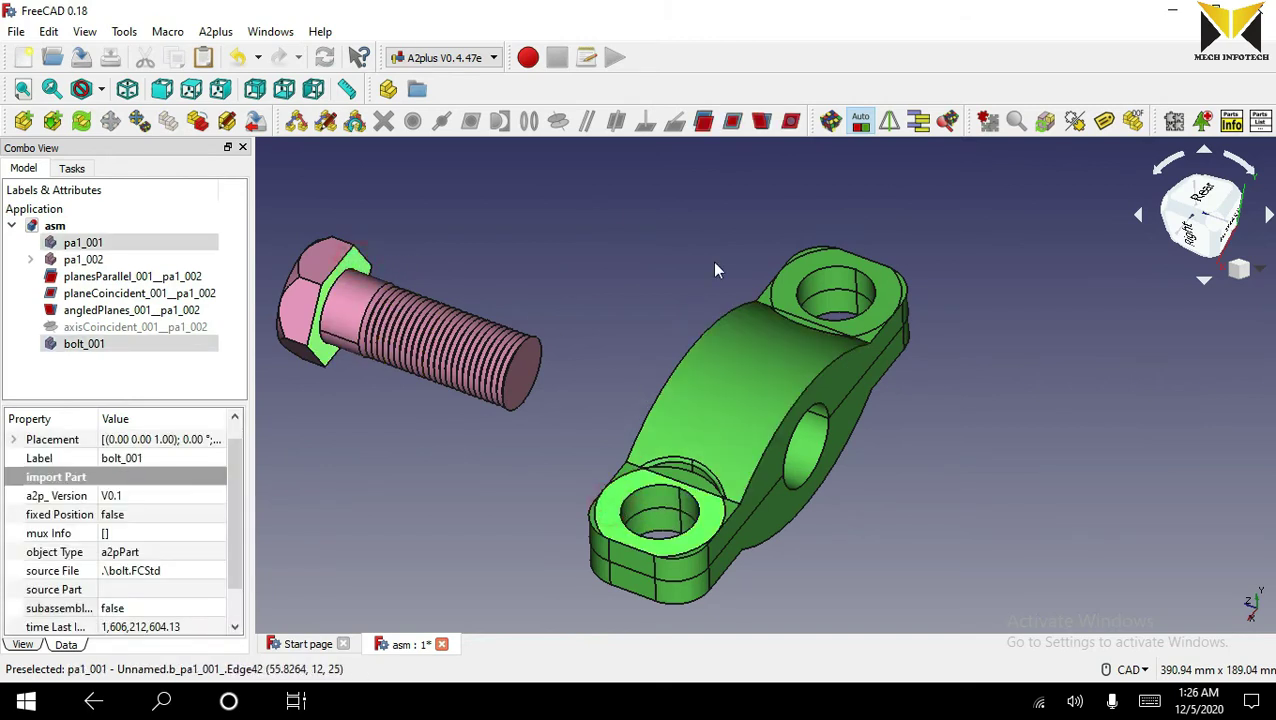
left_click(759, 124)
left_click_drag(378, 220, 935, 193)
left_click_drag(860, 180, 990, 170)
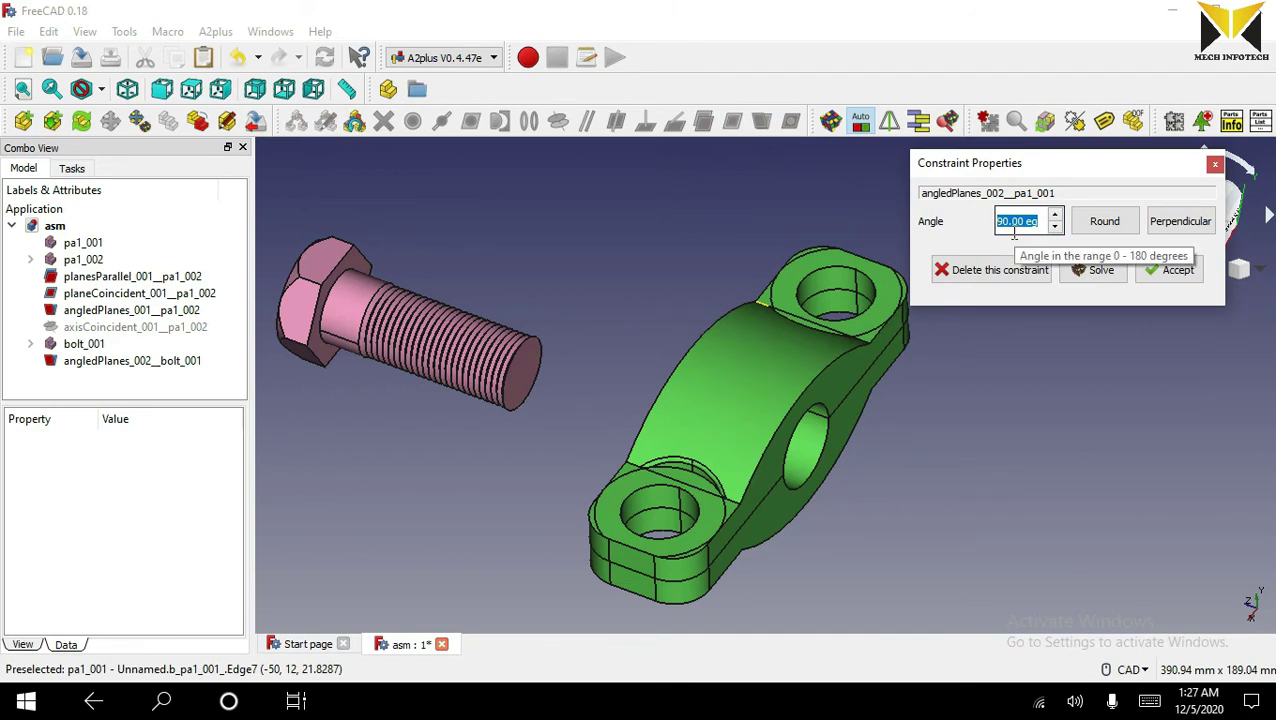
left_click_drag(1036, 229, 903, 221)
type("18")
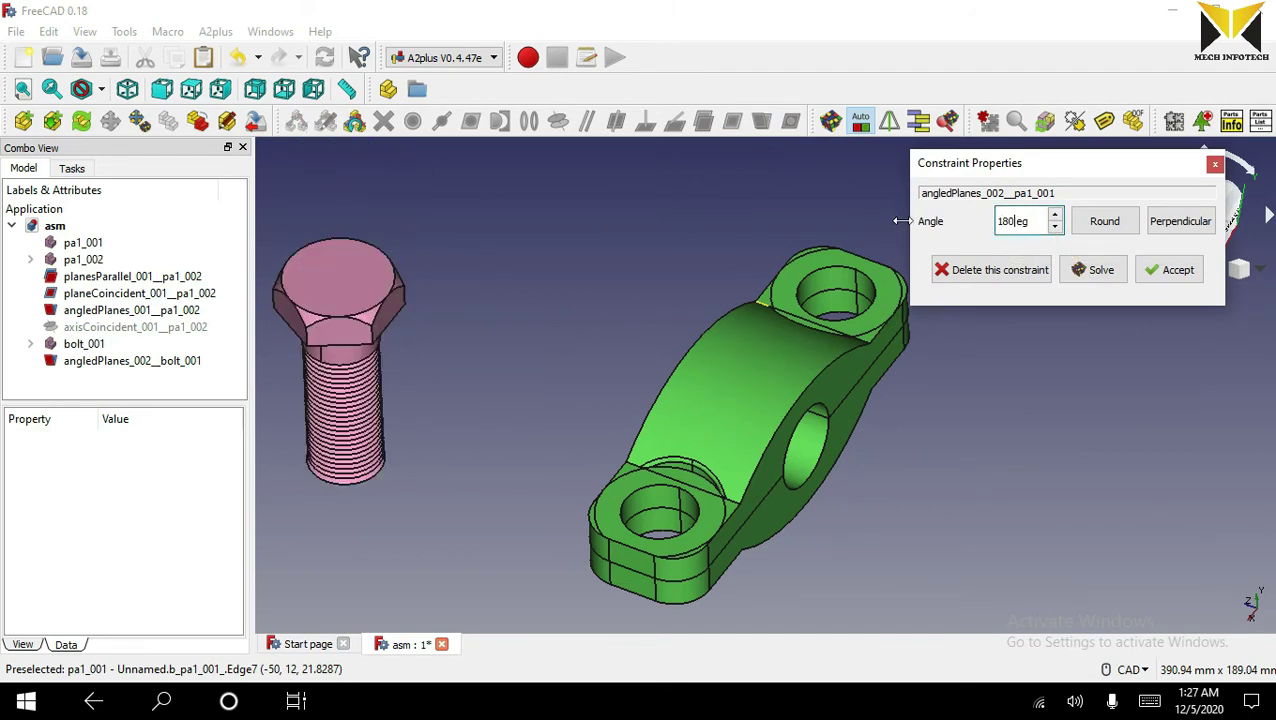
left_click(1168, 279)
Step: Add an axis coincident constraint between the bolt shank and pa1_001's near hole, with aligned direction and rotation unlocked
scroll(1063, 312, "down", 2)
middle_click_drag(718, 285, 700, 265)
left_click(565, 237)
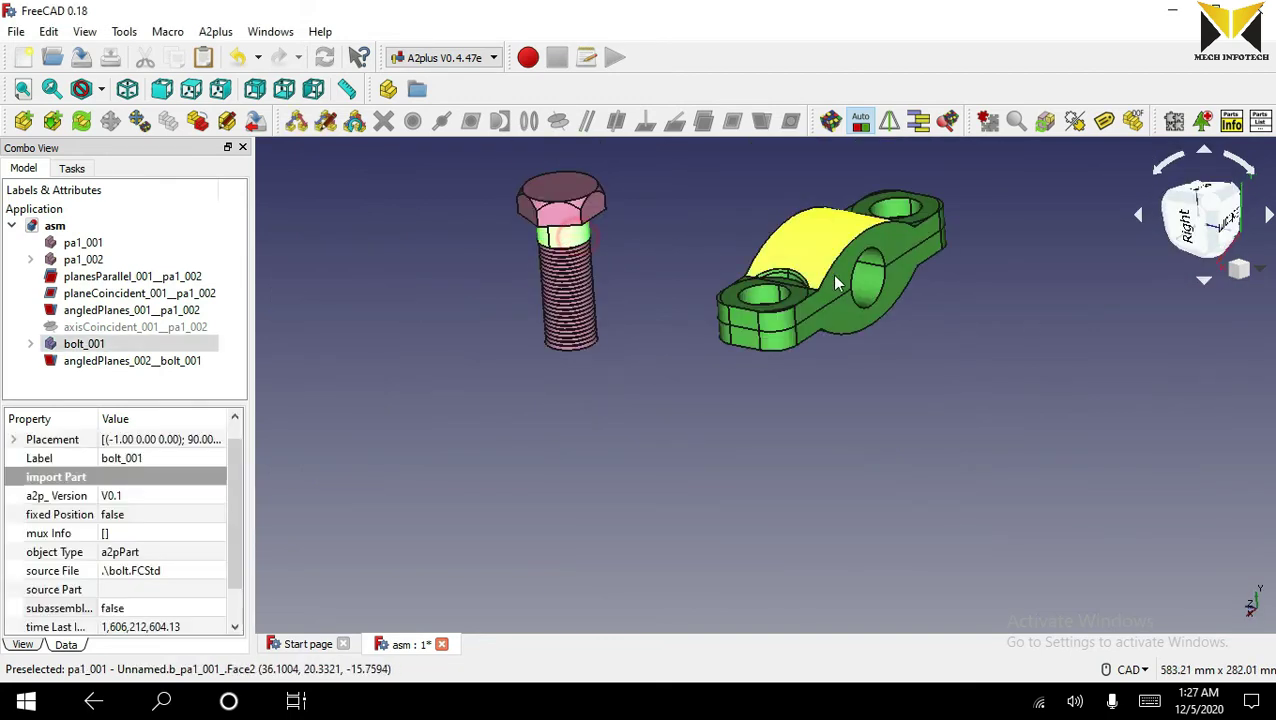
left_click(759, 299, "ctrl")
left_click(558, 123)
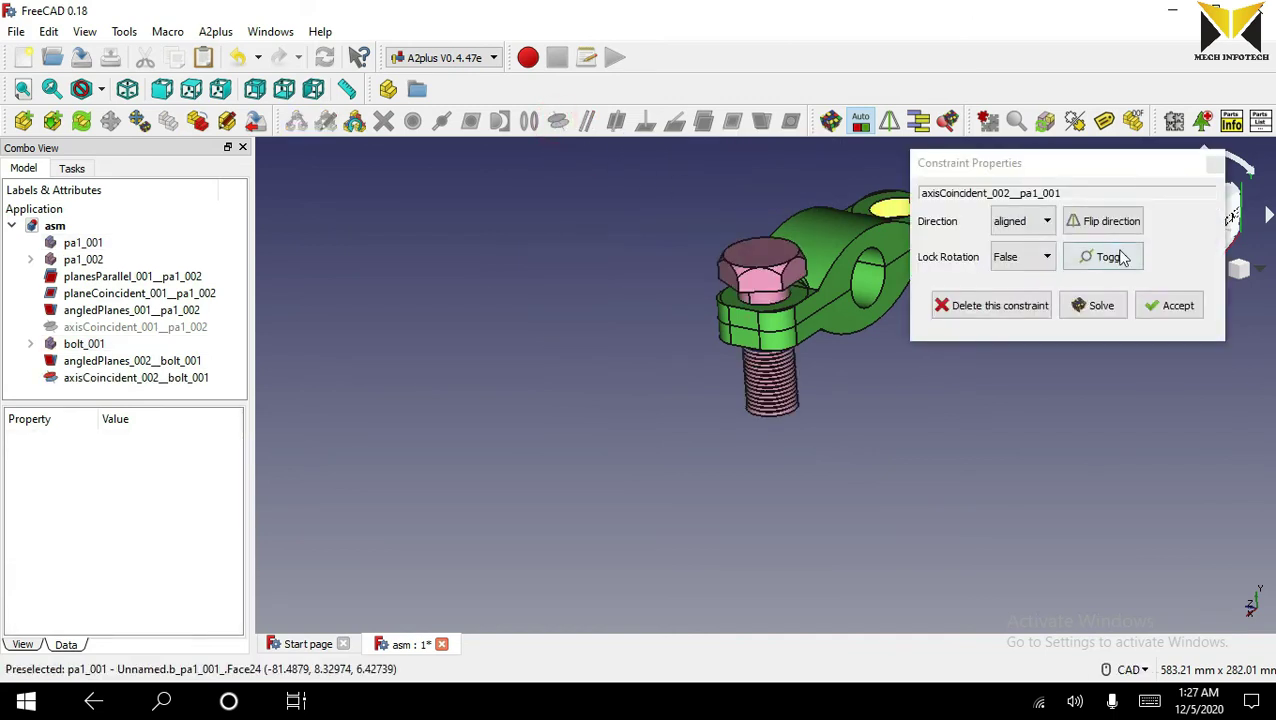
left_click(1165, 313)
left_click(529, 225)
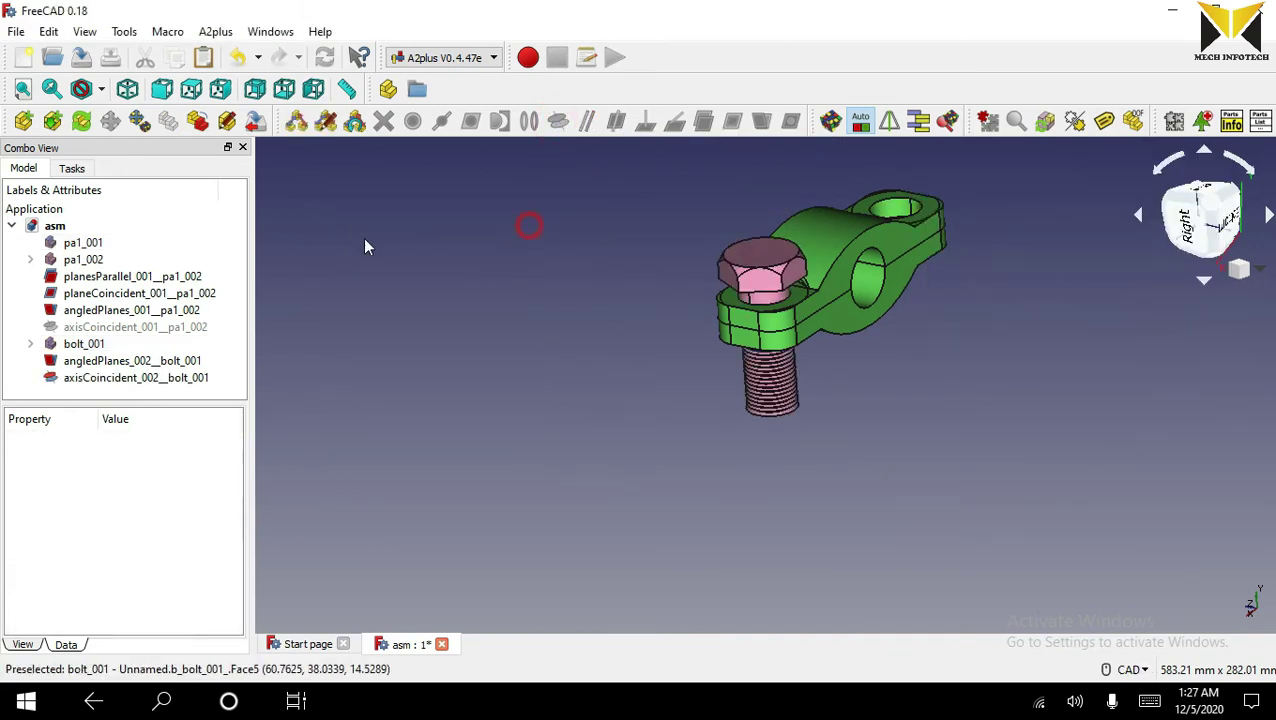
Step: Import the nut part into the assembly and place it near the threaded end of the bolt
scroll(663, 270, "up", 2)
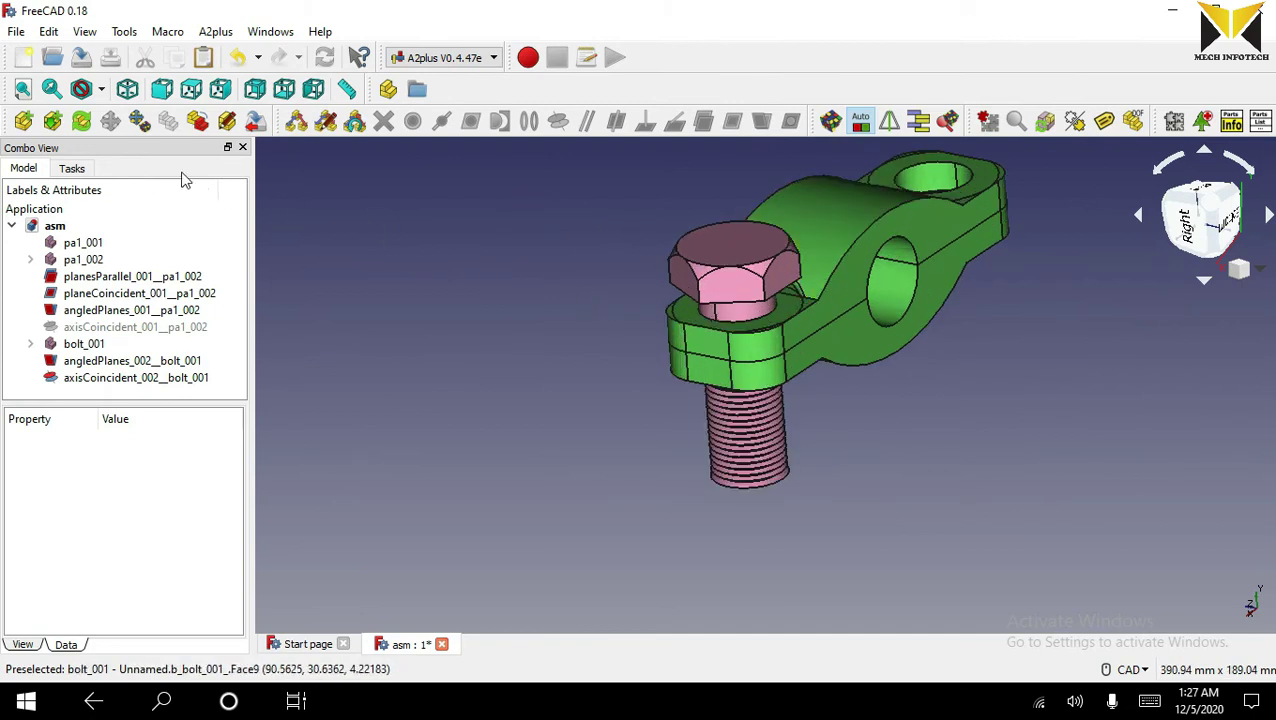
left_click(23, 121)
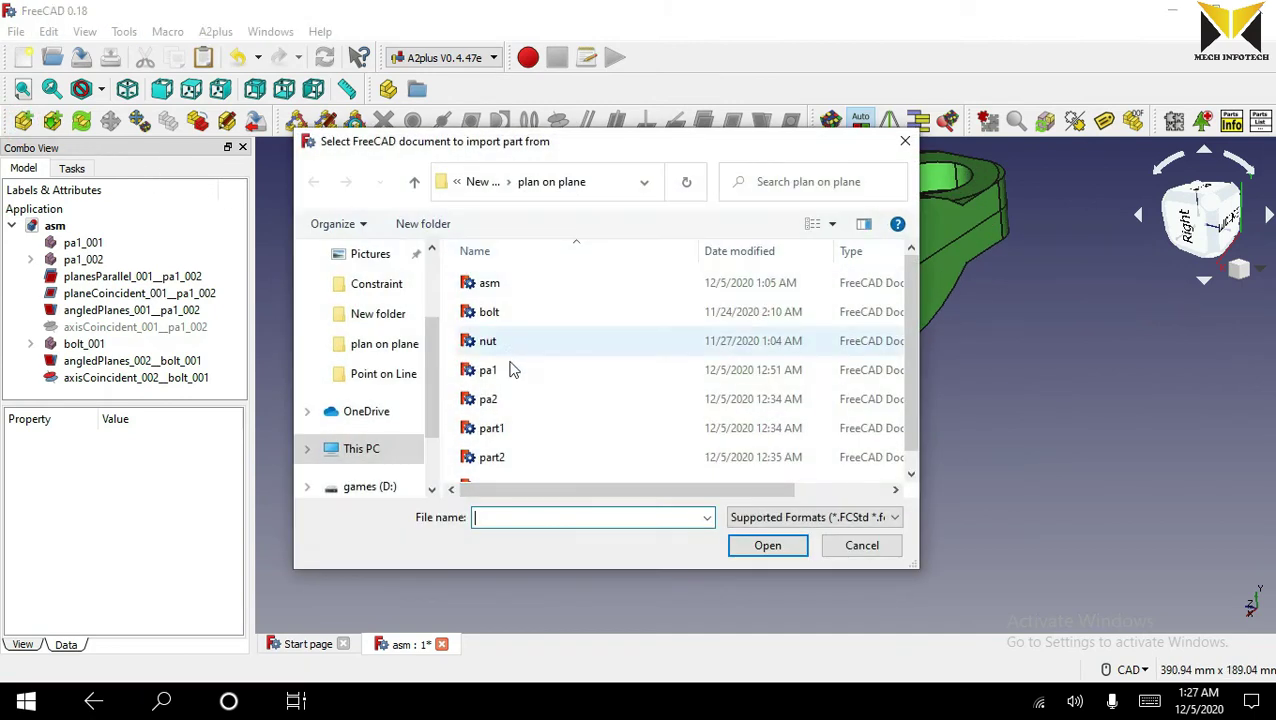
double_click(488, 341)
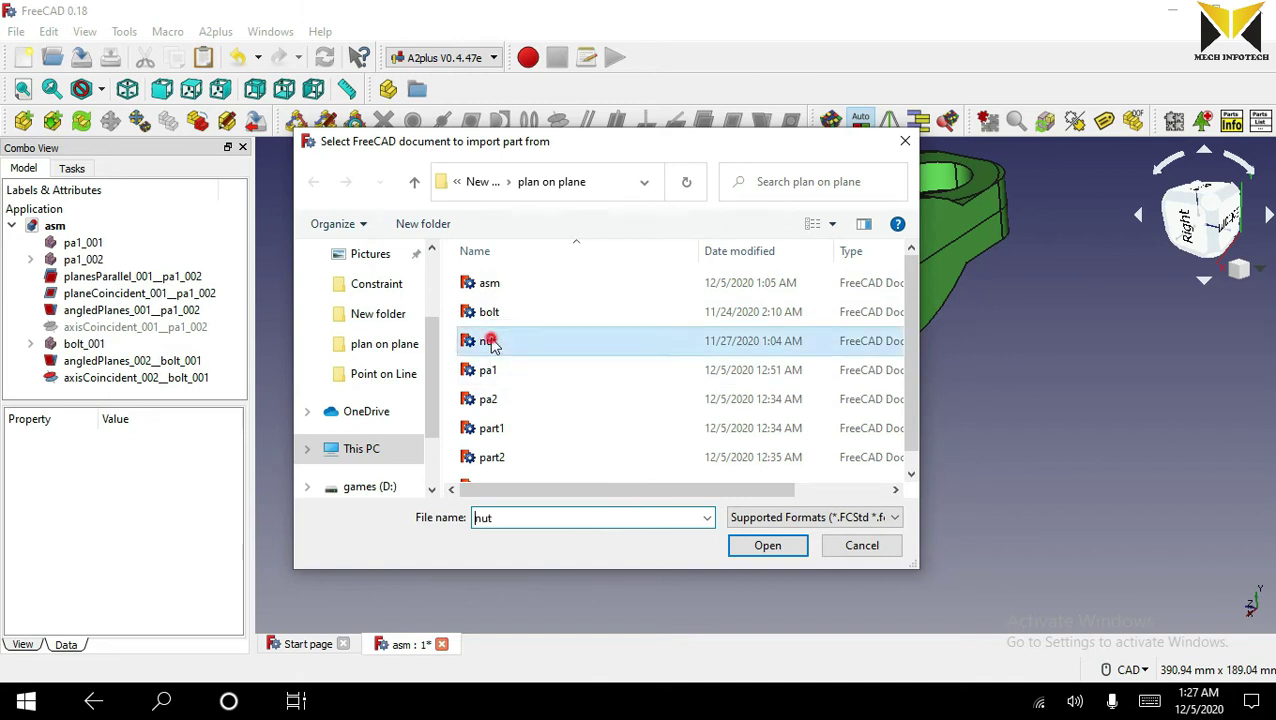
left_click(592, 433)
Step: Add an angled planes constraint of 180 degrees between the nut's flat face and pa1_002's outer face around the bolt
middle_click_drag(612, 444, 632, 427)
left_click(592, 310)
left_click(545, 322)
scroll(633, 419, "down", 6)
middle_click_drag(709, 332, 701, 264)
scroll(661, 228, "up", 6)
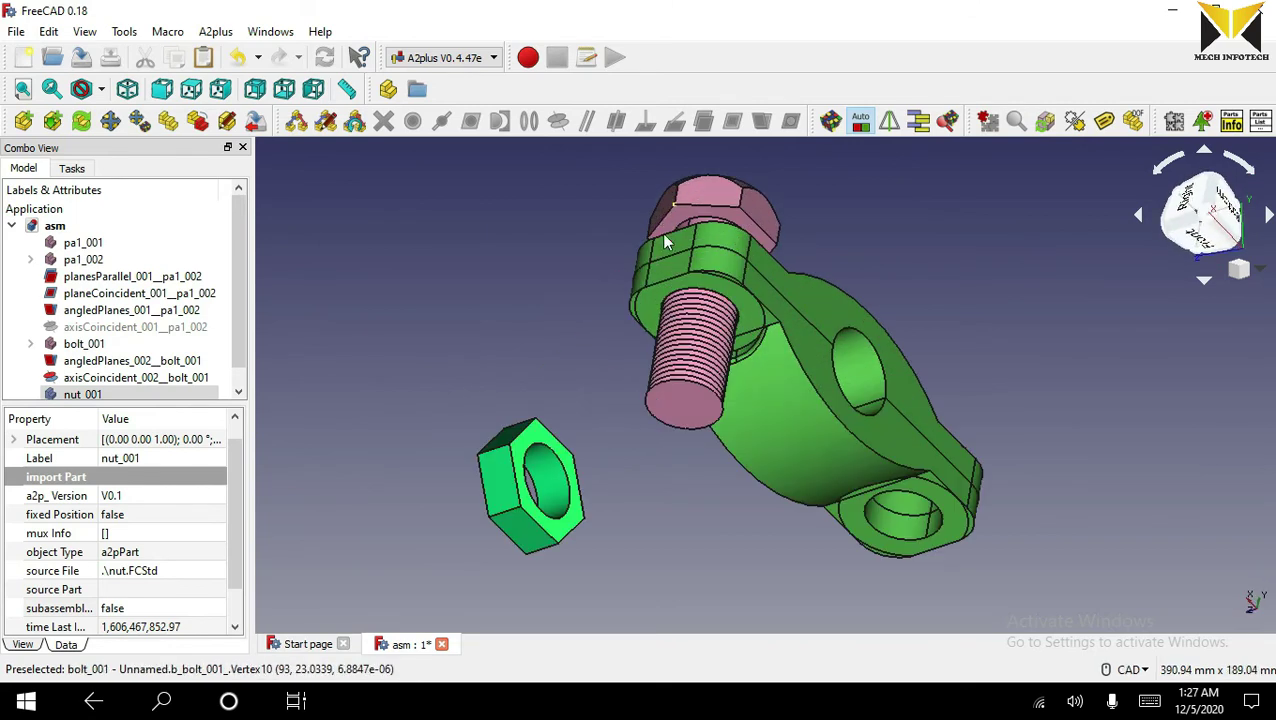
left_click(652, 308)
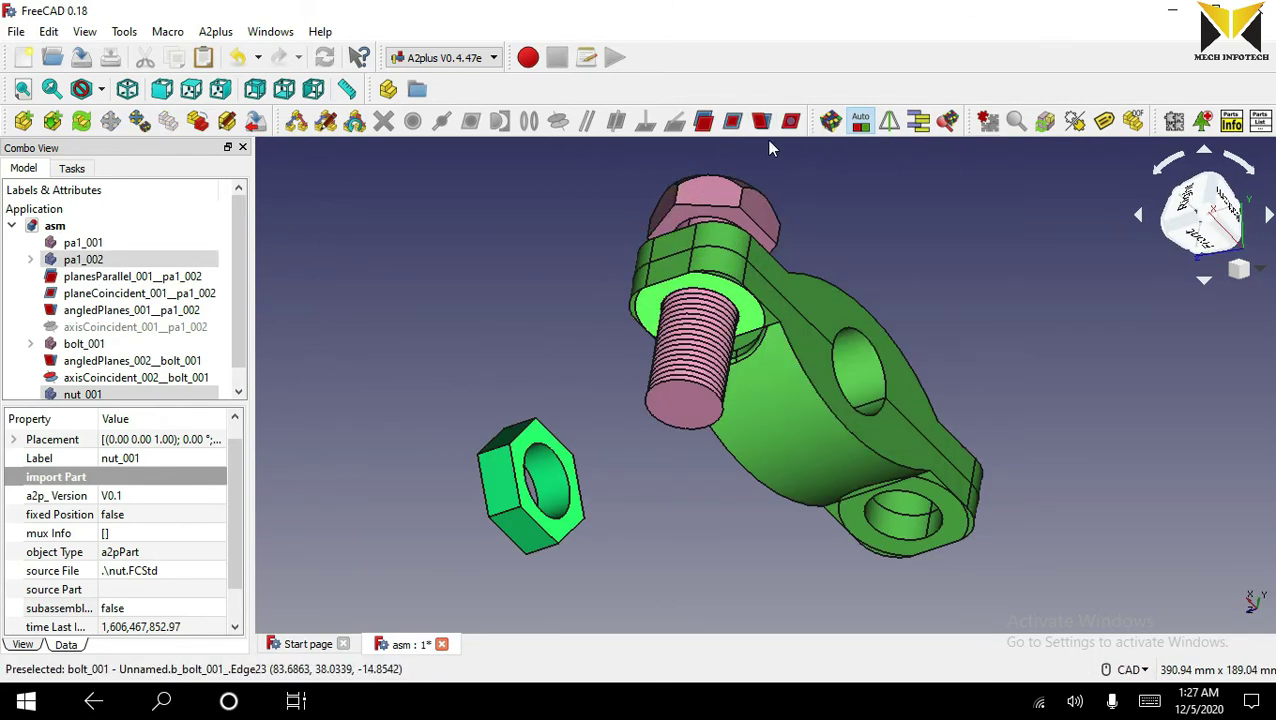
left_click(761, 121)
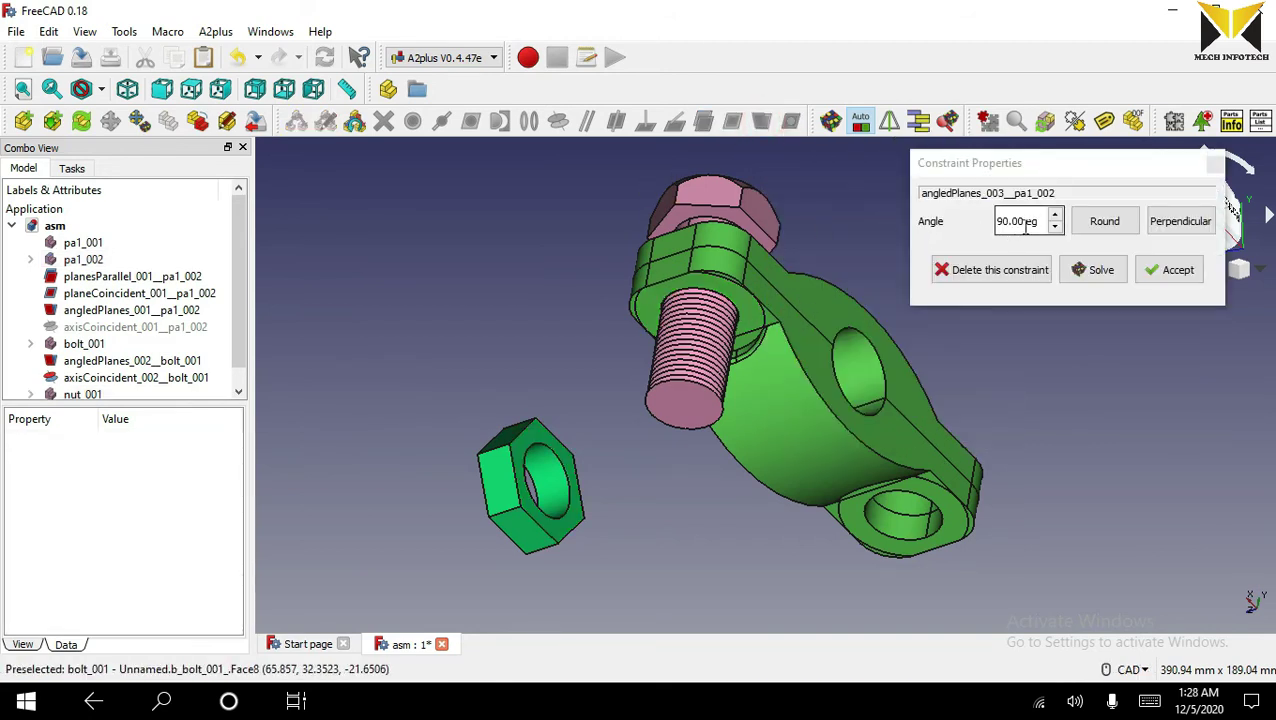
left_click(1177, 222)
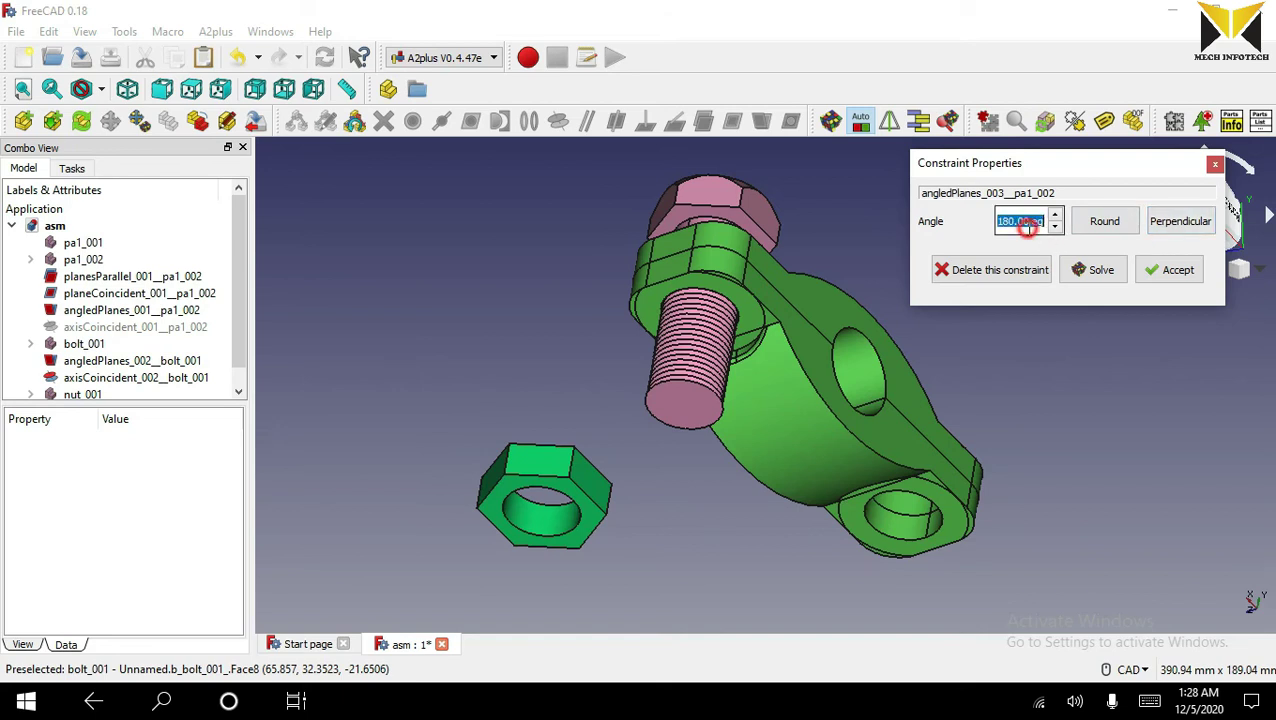
type("180")
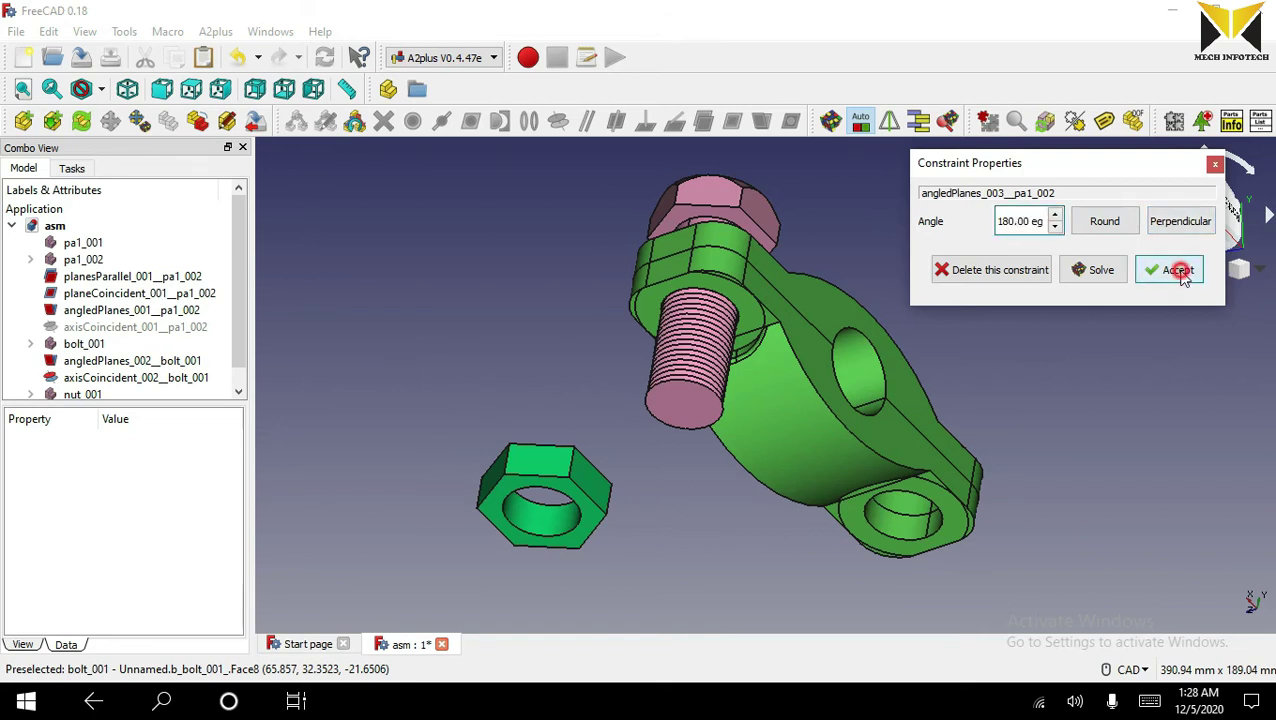
left_click(1181, 272)
Step: Add an axis coincident constraint between the nut's hole and the bolt shank, with aligned direction and rotation unlocked
middle_click_drag(887, 257, 909, 271)
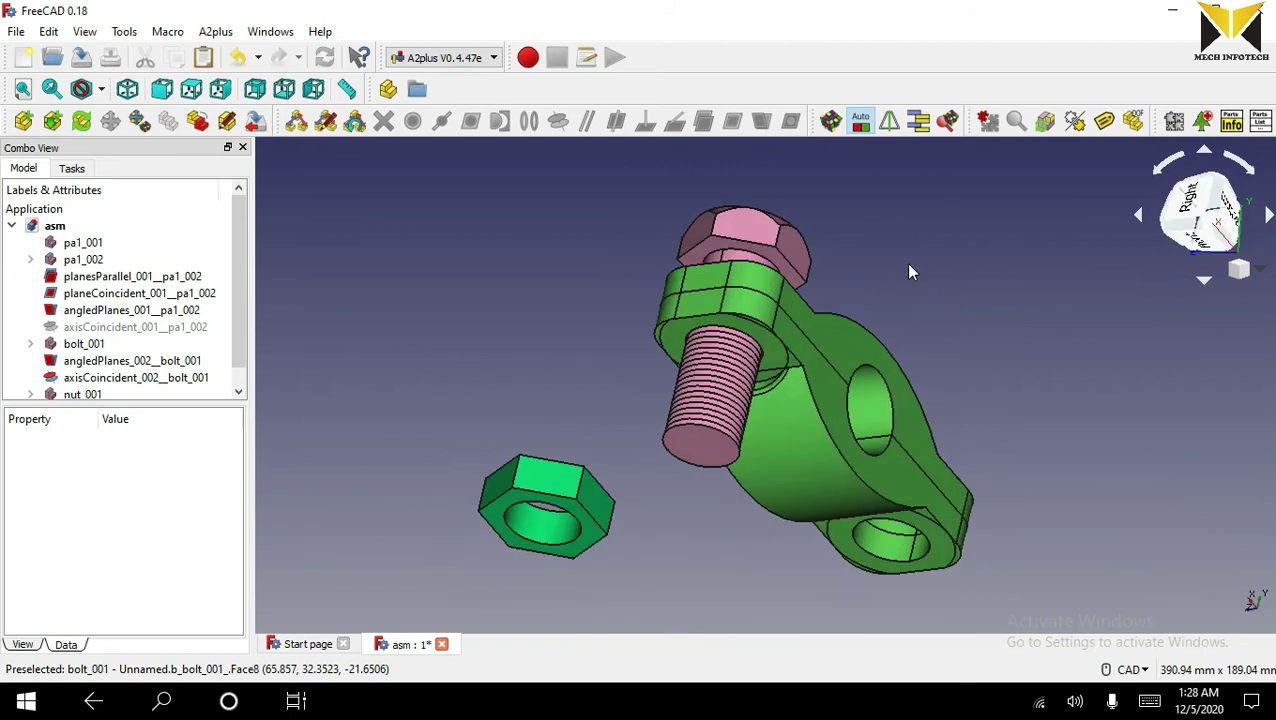
left_click(523, 535)
middle_click_drag(523, 535, 720, 400)
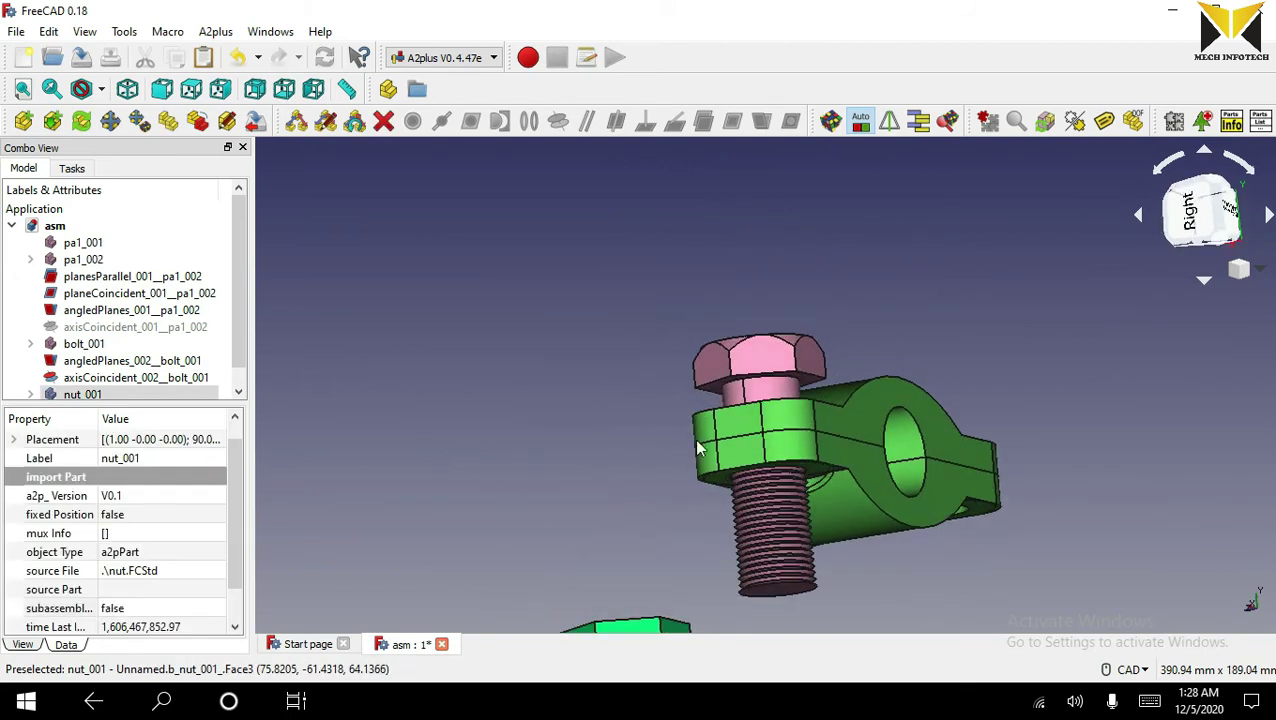
left_click(731, 391)
scroll(679, 262, "down", 2)
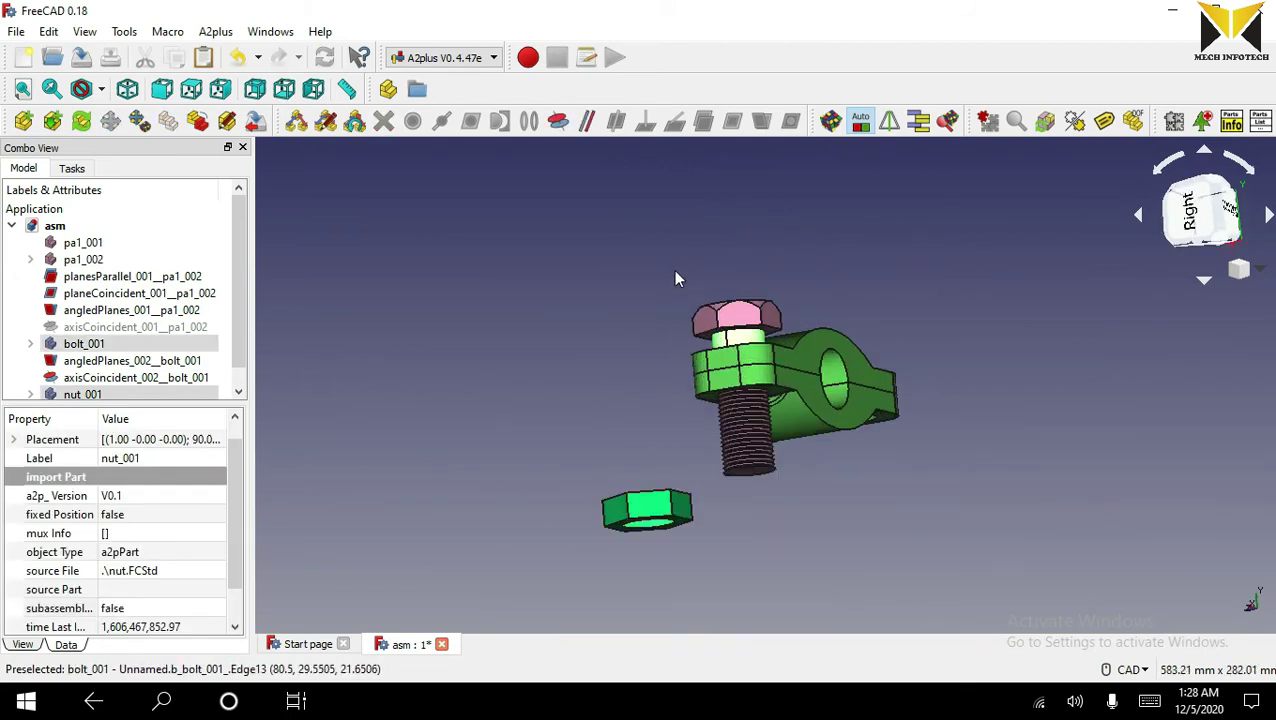
left_click(561, 121)
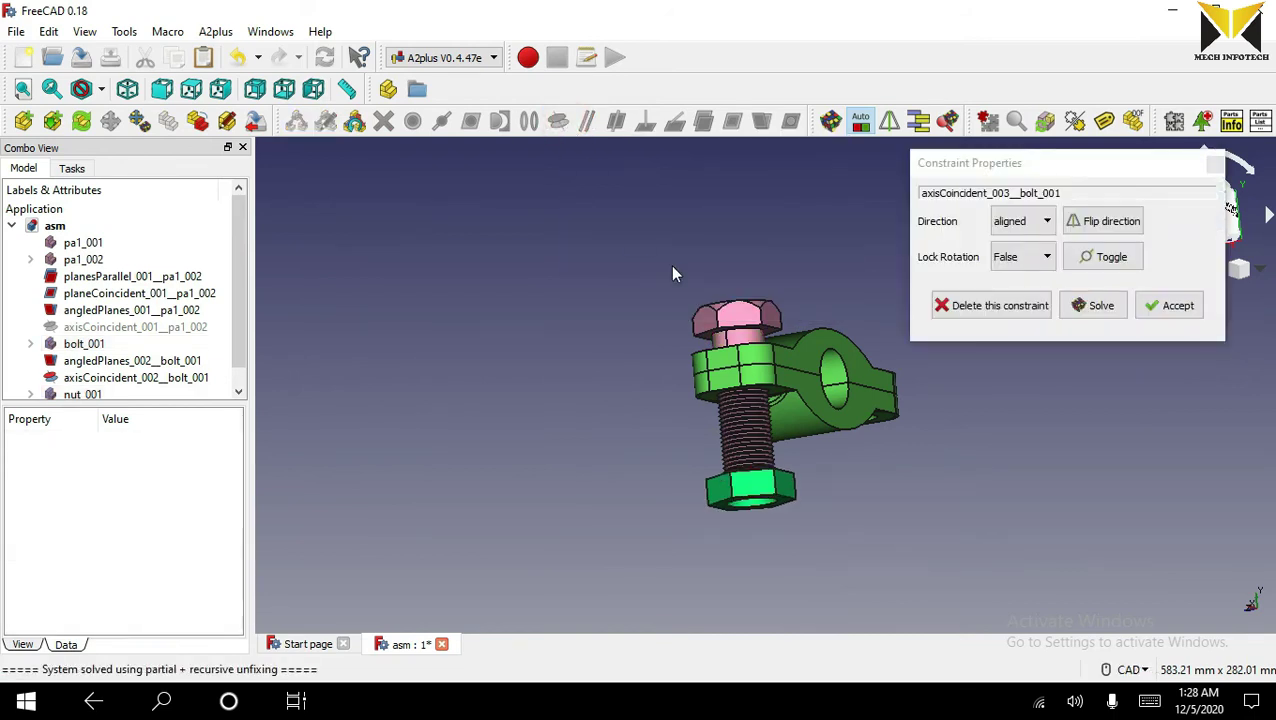
left_click(1170, 305)
scroll(790, 300, "up", 3)
scroll(813, 287, "down", 3)
scroll(731, 300, "up", 2)
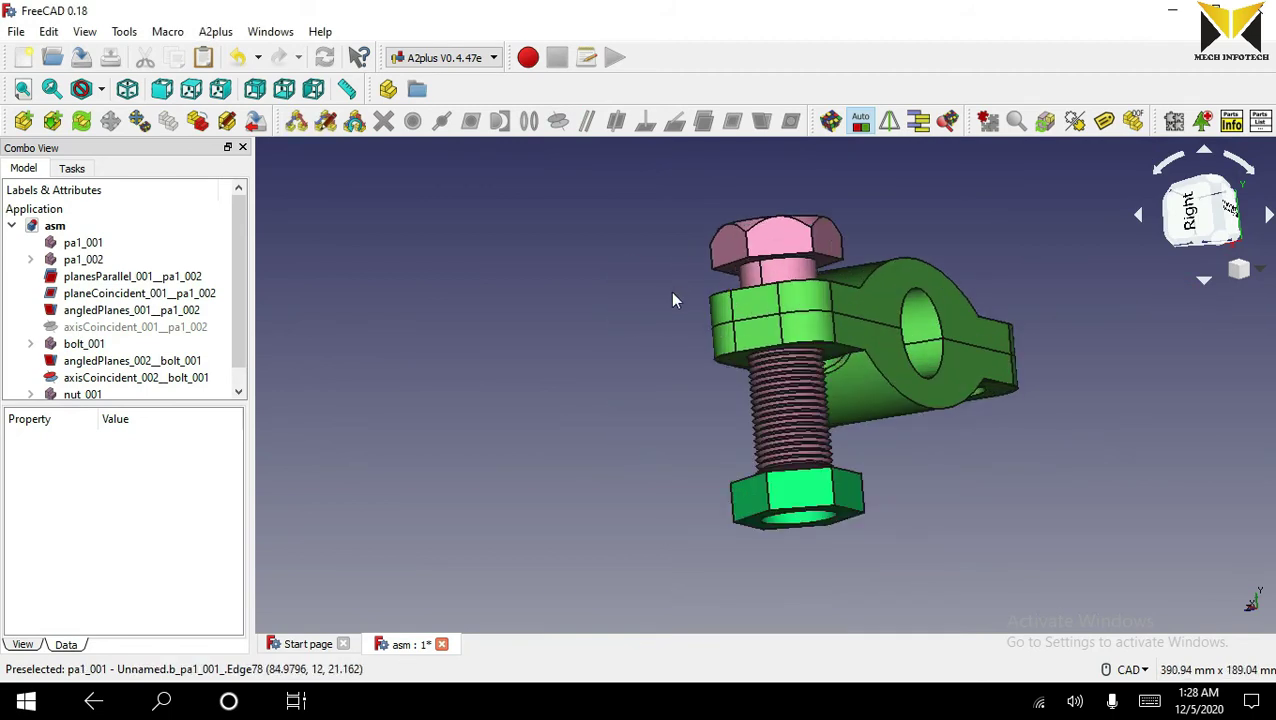
Step: Duplicate bolt_001 and place the copy beside the clamp, near its empty bolt hole
scroll(416, 360, "down", 5)
middle_click_drag(416, 365, 609, 347)
left_click(83, 343)
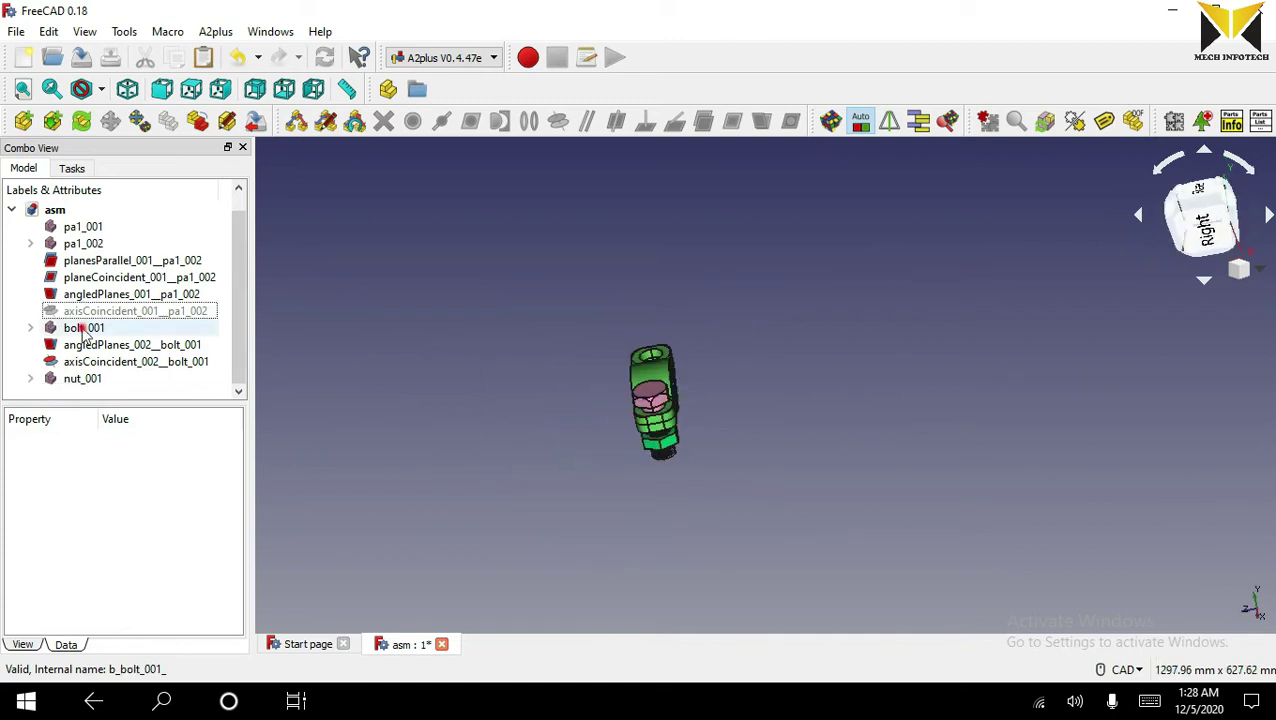
middle_click_drag(735, 373, 900, 305)
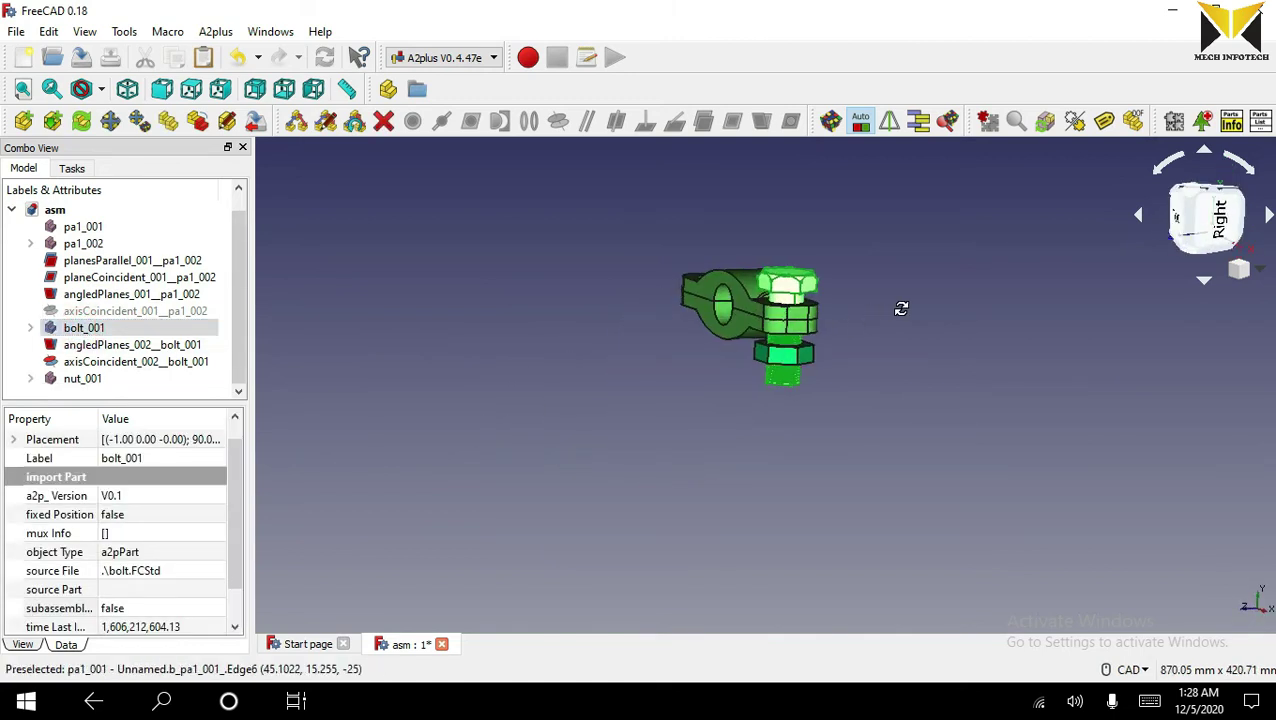
left_click(167, 128)
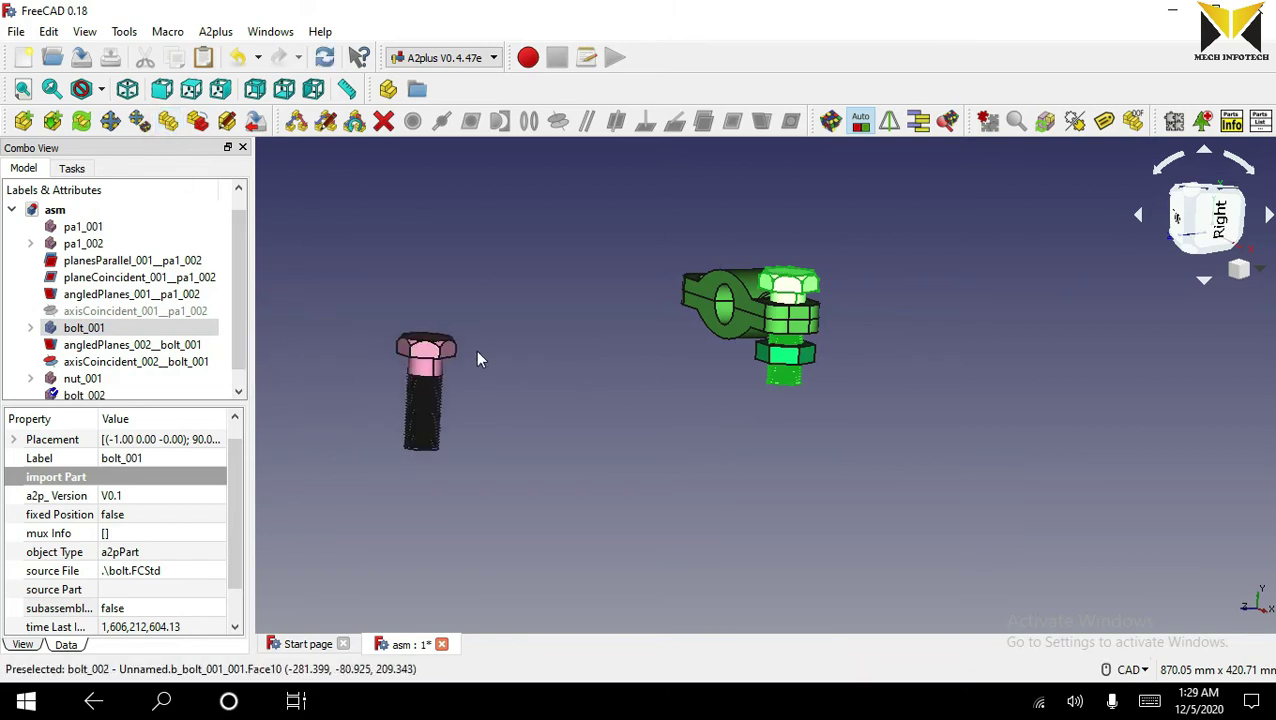
left_click(610, 265)
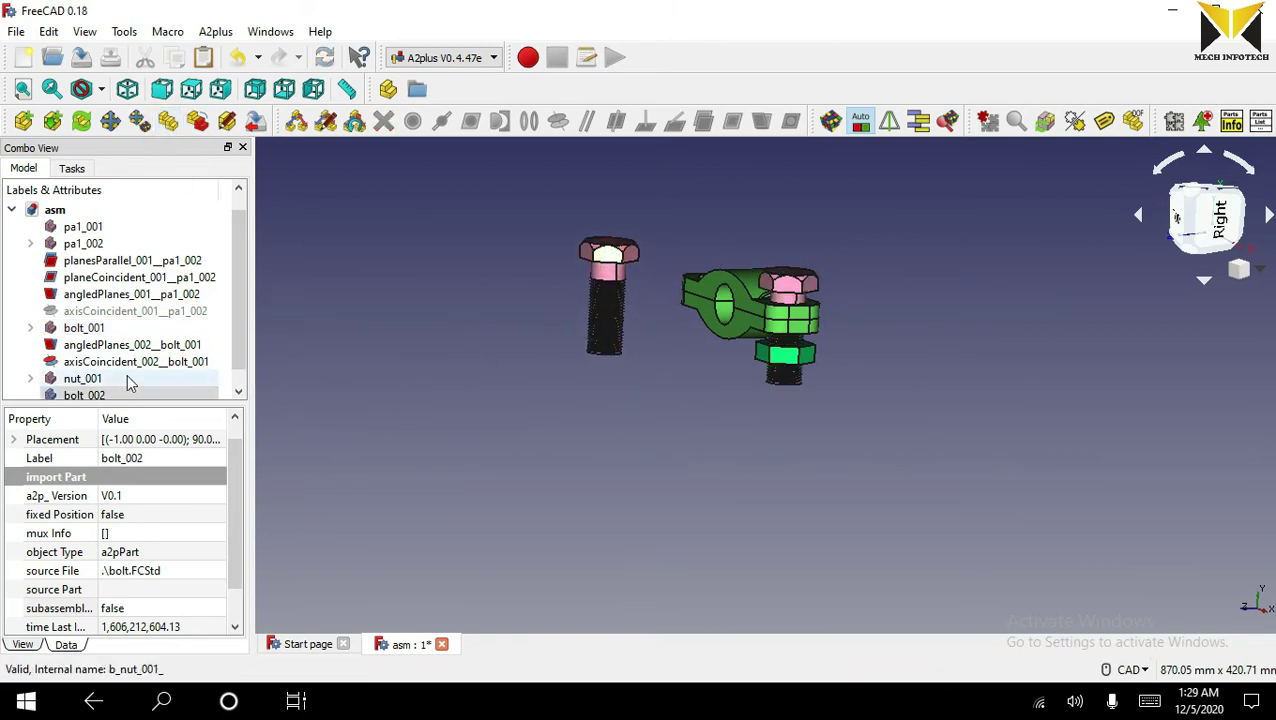
scroll(110, 375, "down", 1)
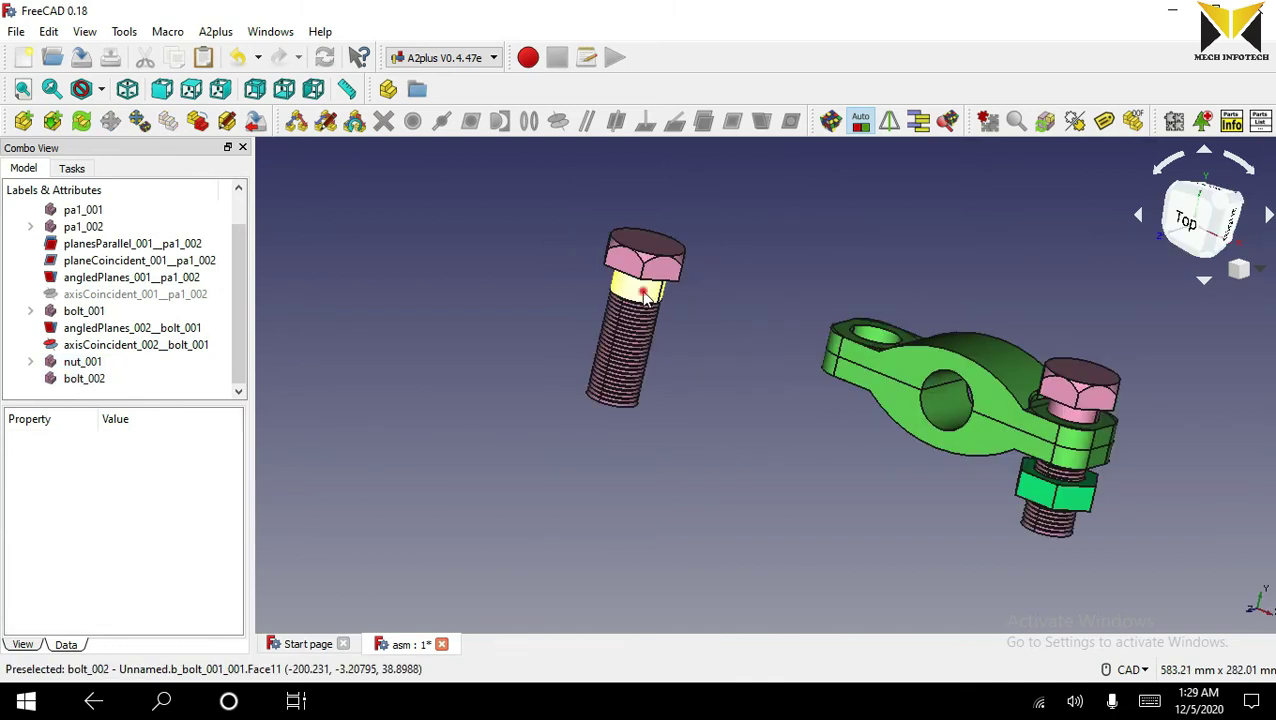
Step: Add an axis coincident constraint between bolt_002's shank and pa1_001's empty hole, with aligned direction and rotation unlocked
left_click(645, 295)
left_click(877, 333)
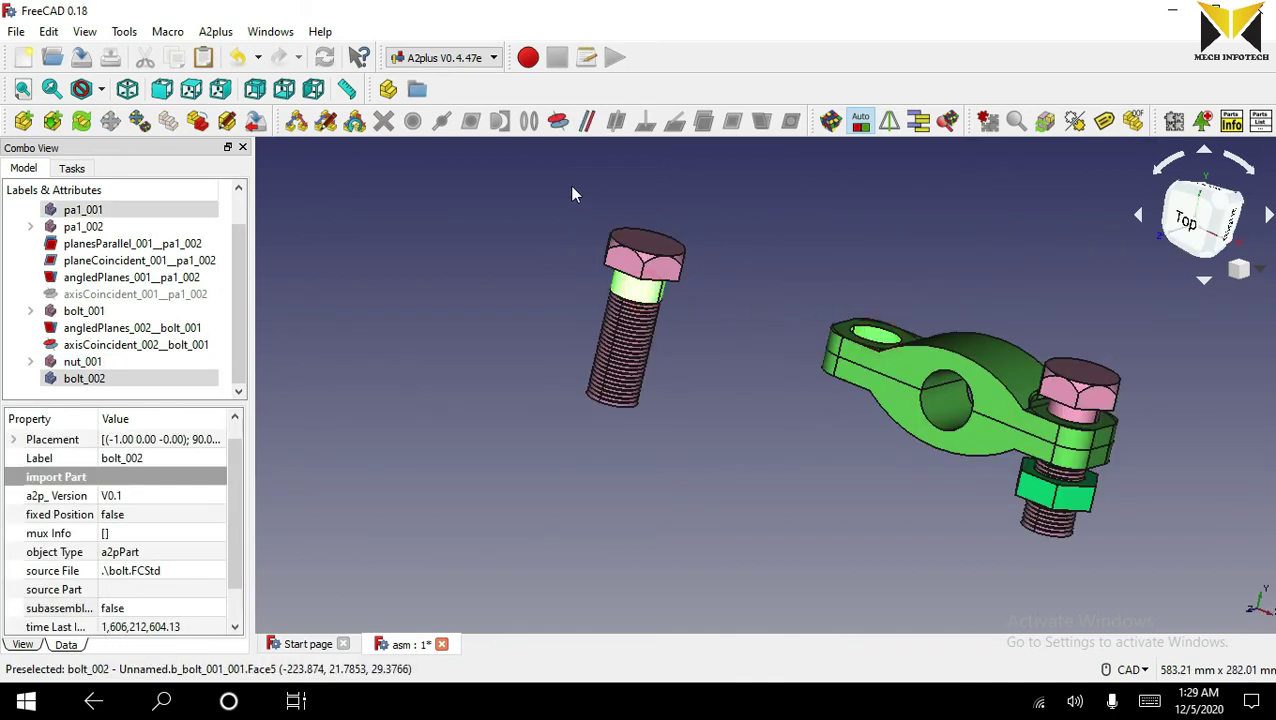
left_click(558, 124)
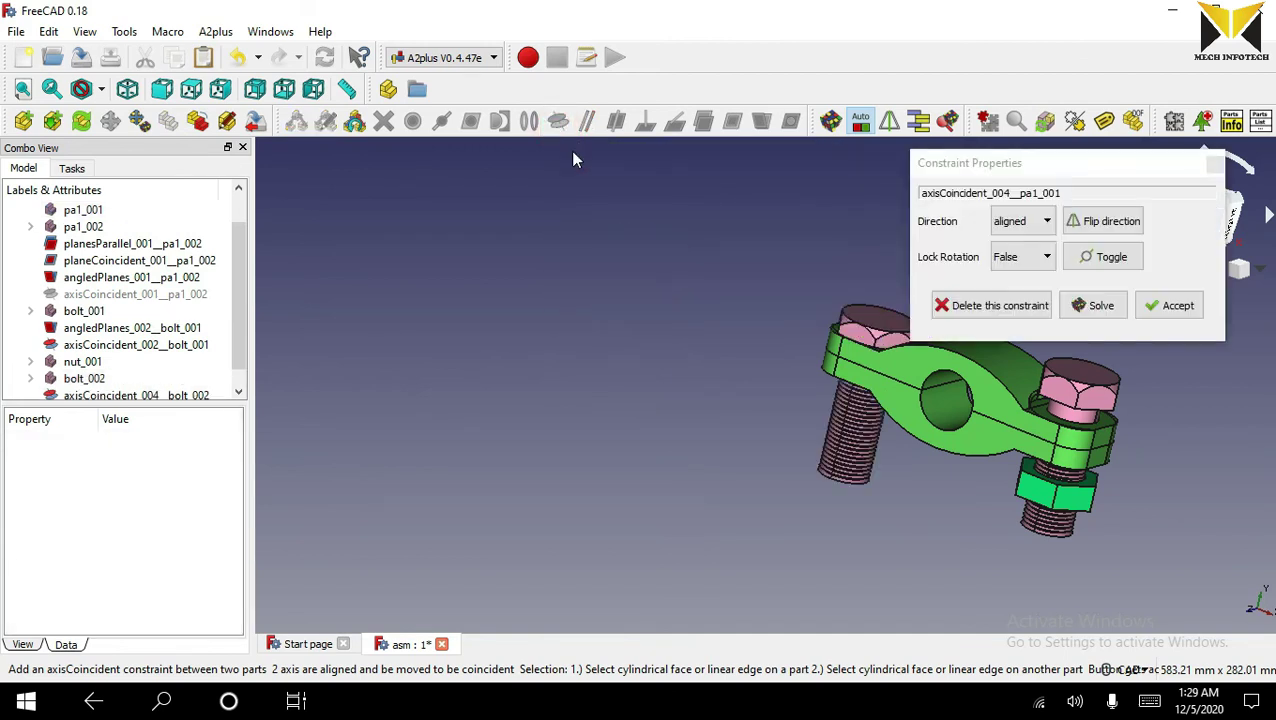
left_click(1166, 306)
scroll(761, 428, "up", 2)
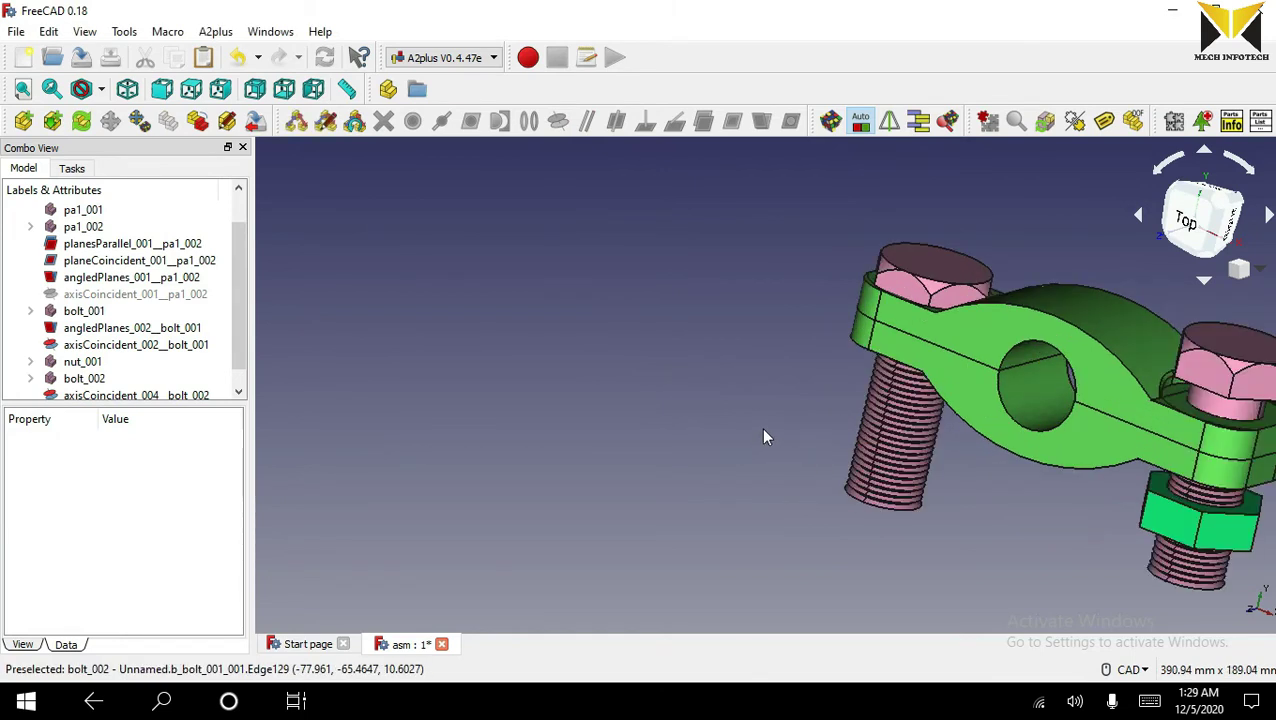
Step: Duplicate nut_001 and place the copy beside the clamp, near the second bolt
middle_click_drag(760, 422, 778, 408)
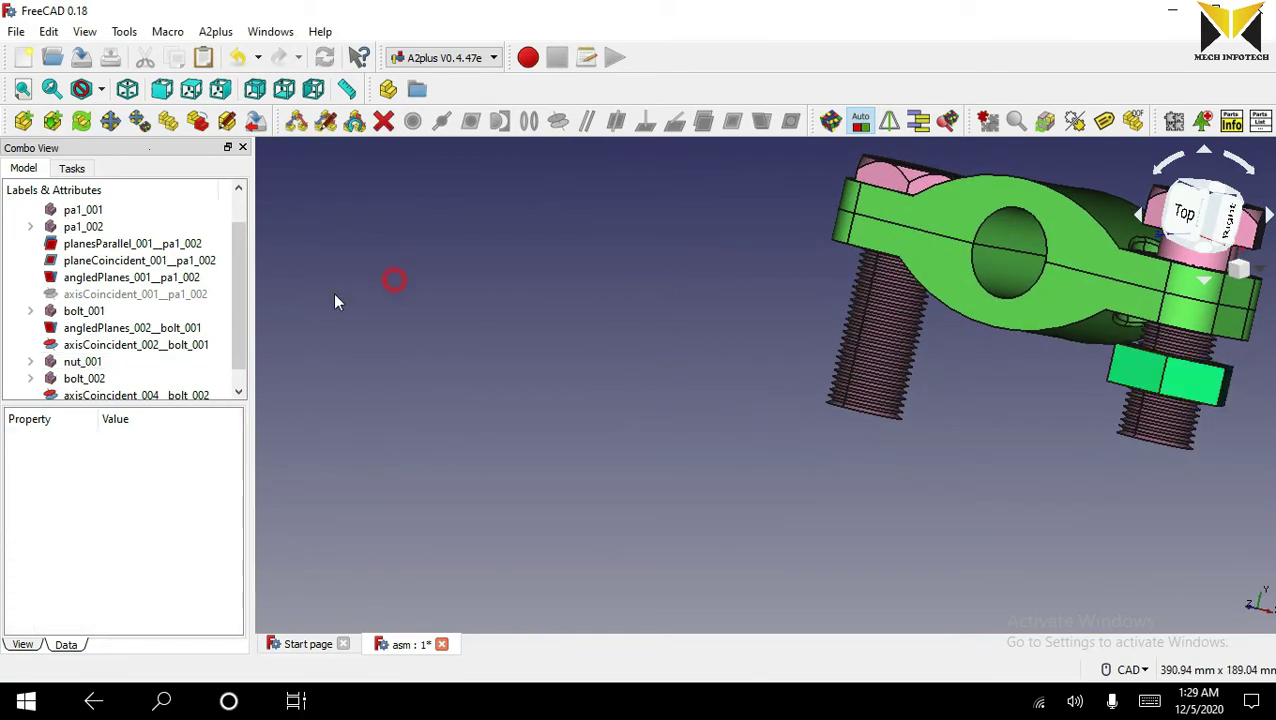
left_click(82, 361)
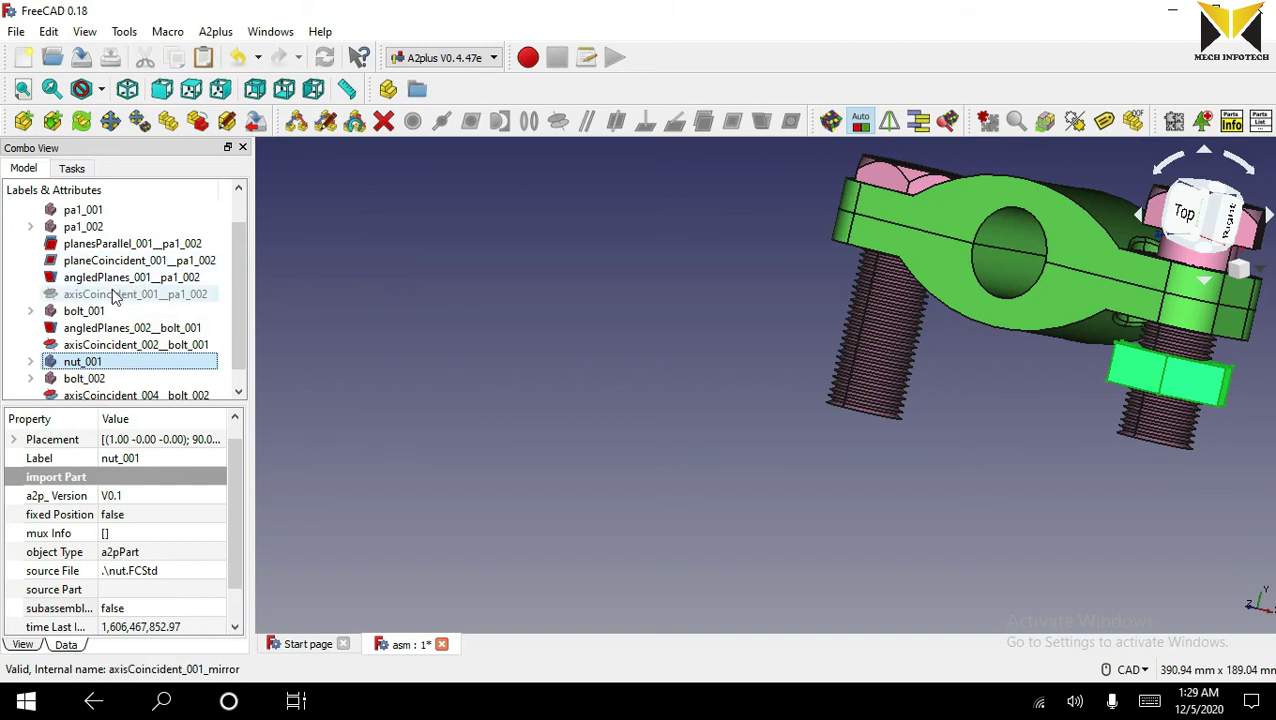
left_click(170, 124)
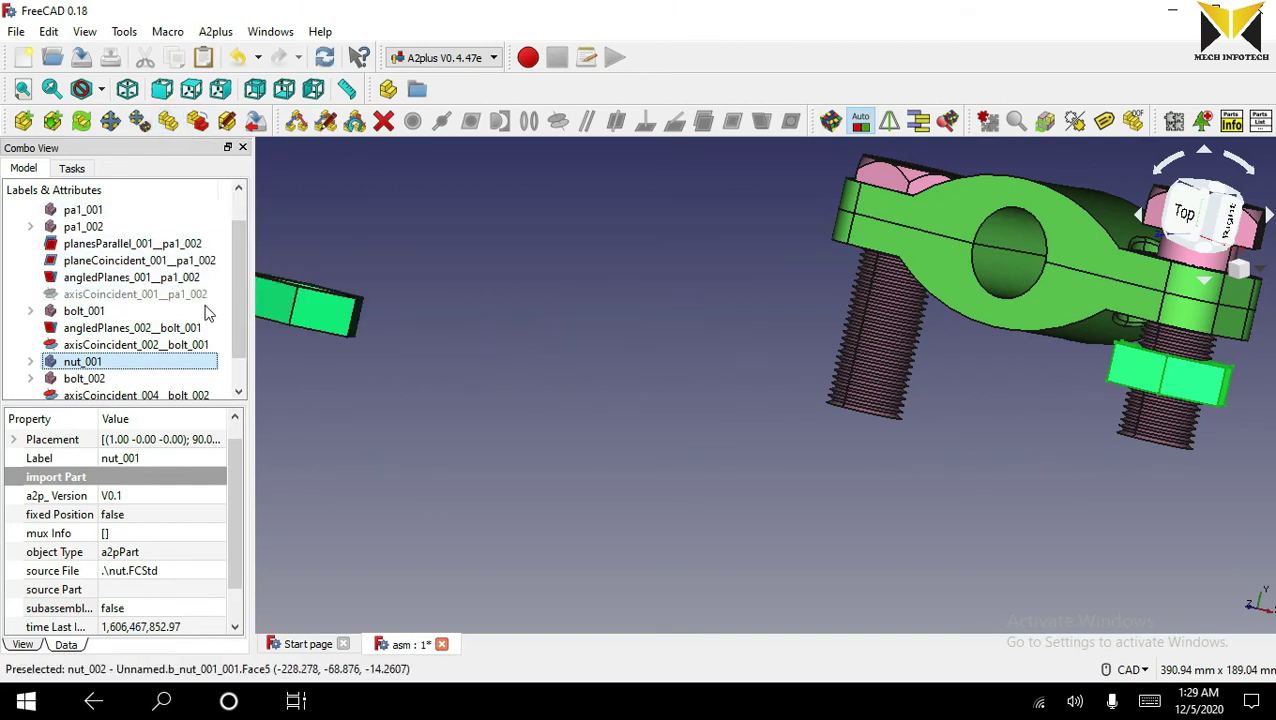
left_click(728, 336)
middle_click_drag(712, 330, 672, 222)
scroll(692, 200, "down", 4)
scroll(695, 186, "up", 4)
left_click(641, 236)
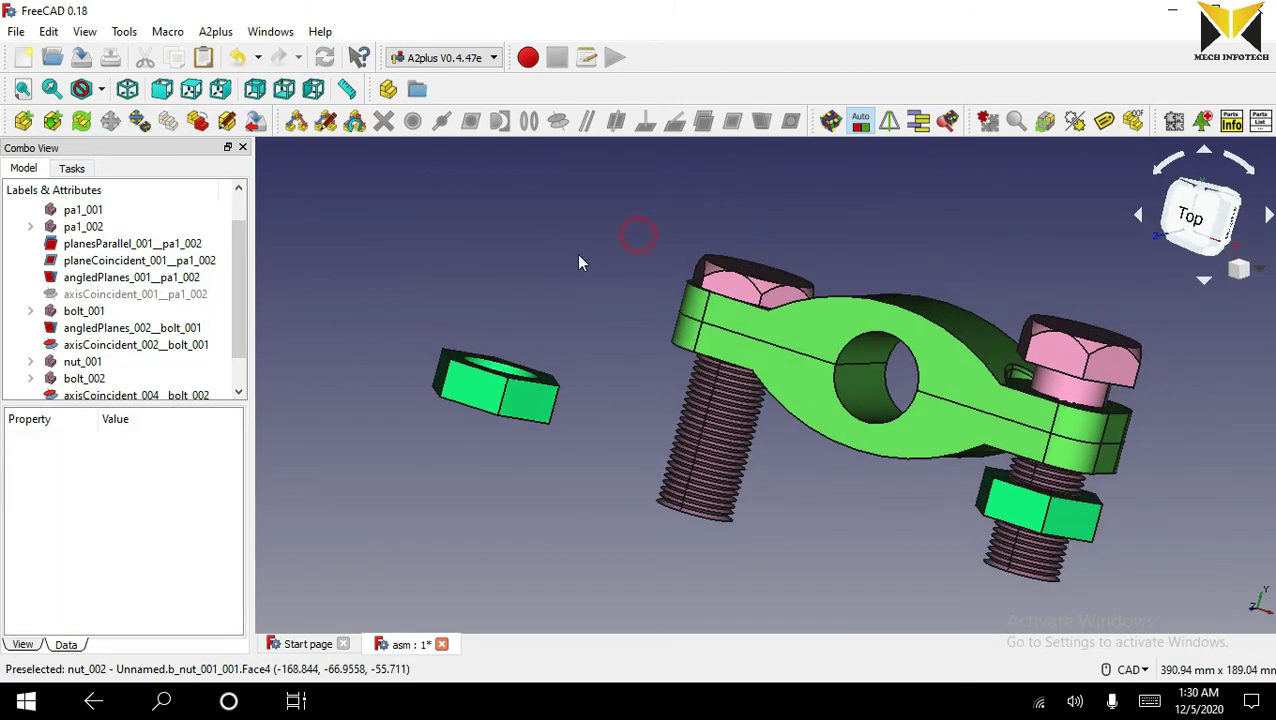
Step: Move bolt_002 up along its hole axis so that its head and shank stand clear of the clamp
left_click(139, 121)
left_click(760, 279)
left_click(786, 188)
left_click(555, 333)
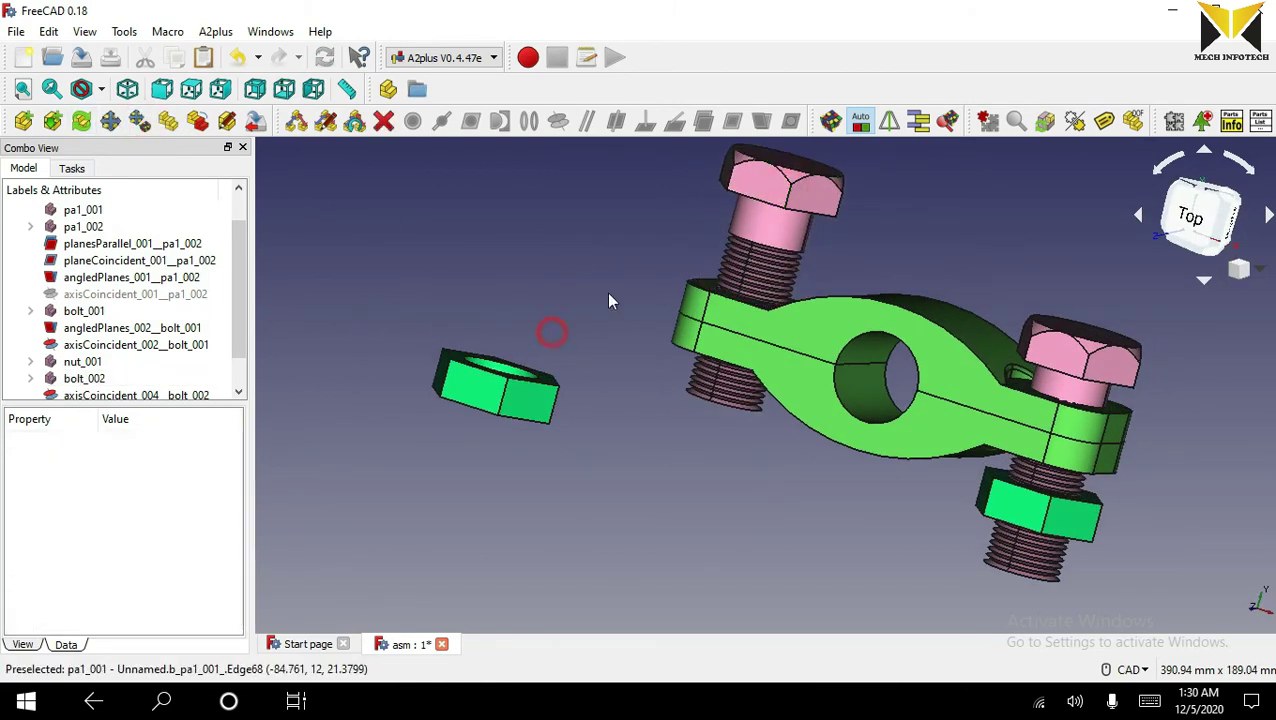
Step: Add an axis coincident constraint between bolt_002's shank and nut_002's hole, with aligned direction and rotation unlocked
left_click(758, 219)
scroll(666, 250, "down", 4)
scroll(606, 353, "up", 2)
middle_click_drag(652, 262, 610, 339)
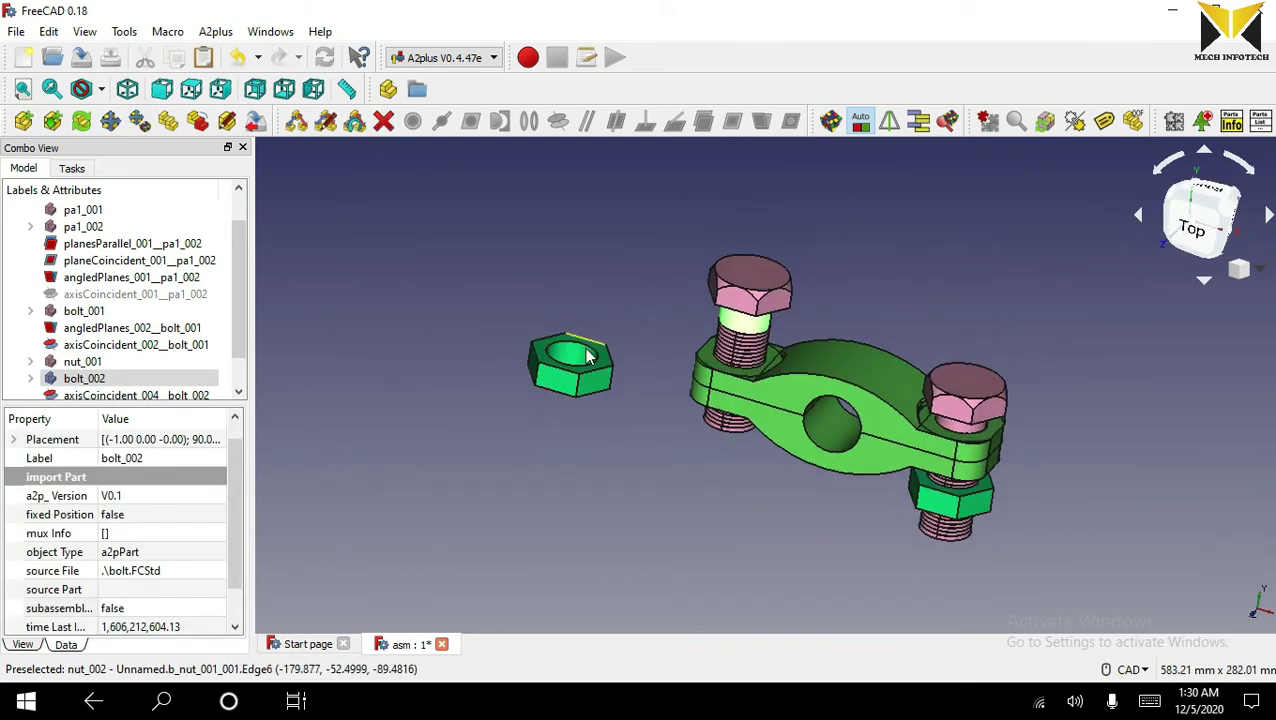
left_click(559, 122)
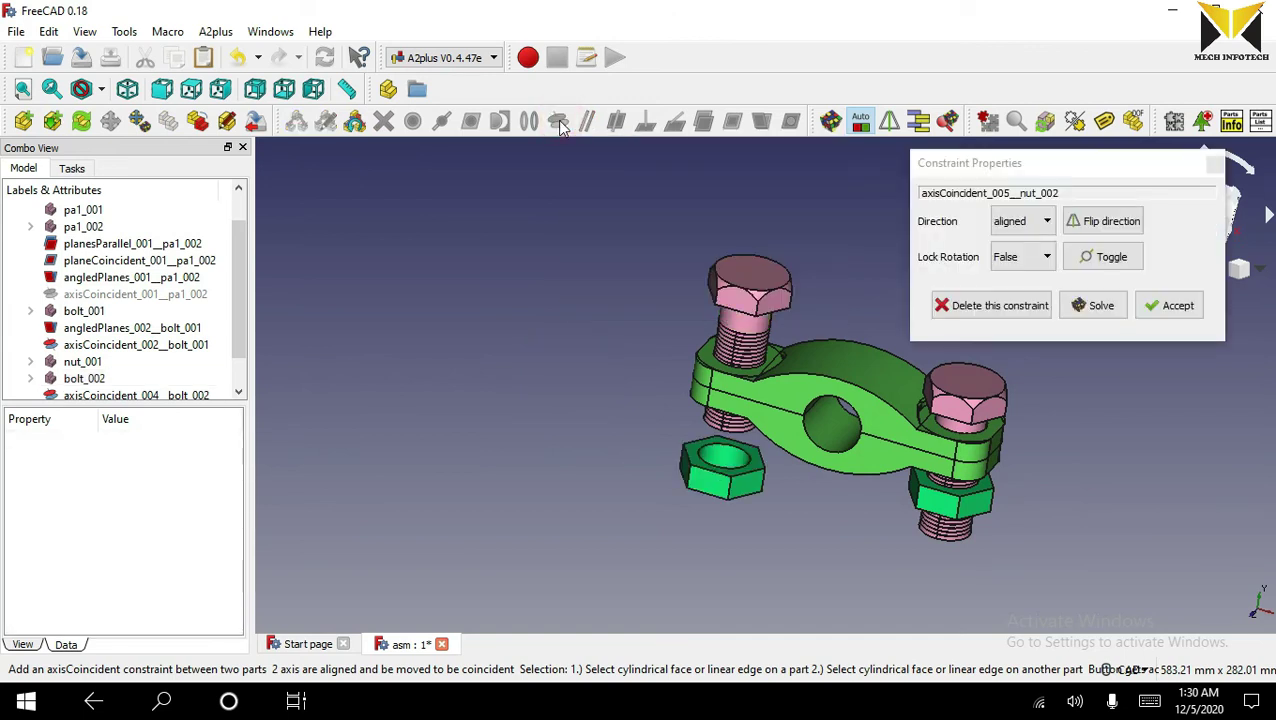
left_click(1165, 305)
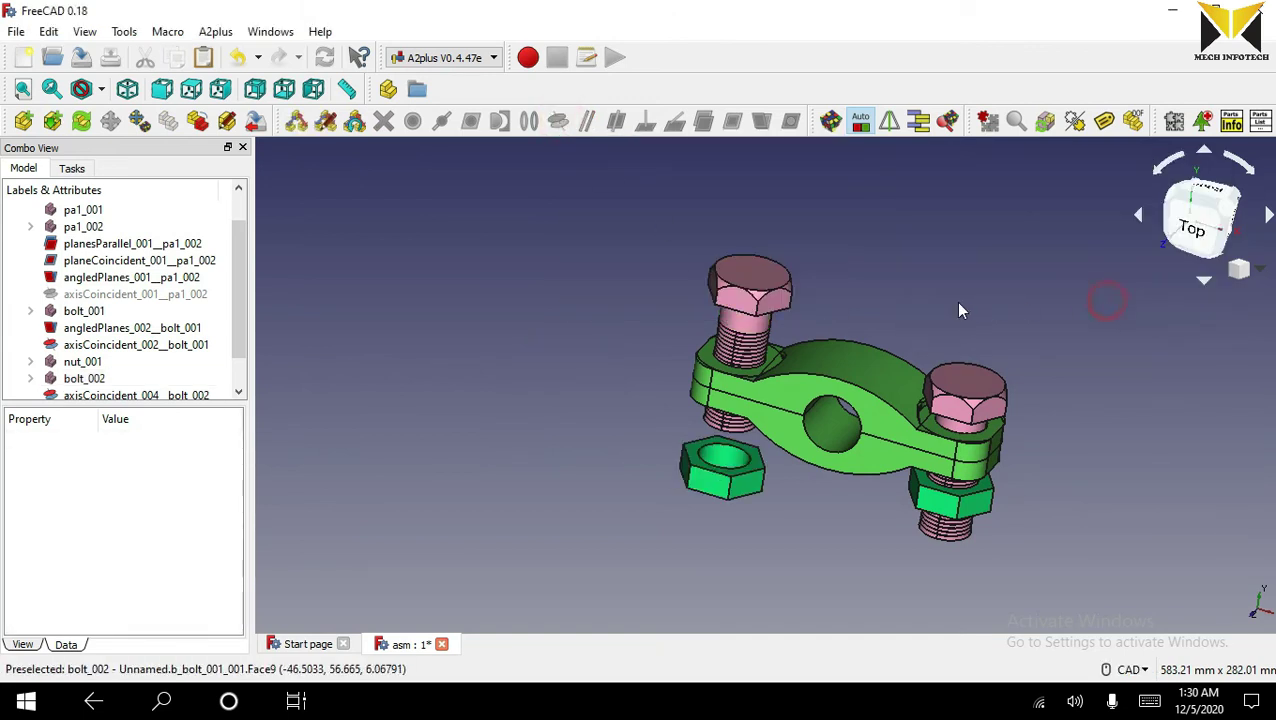
Step: Move nut_002 up along the bolt axis onto the threaded end of bolt_002, just under the clamp
middle_click_drag(815, 285, 743, 275)
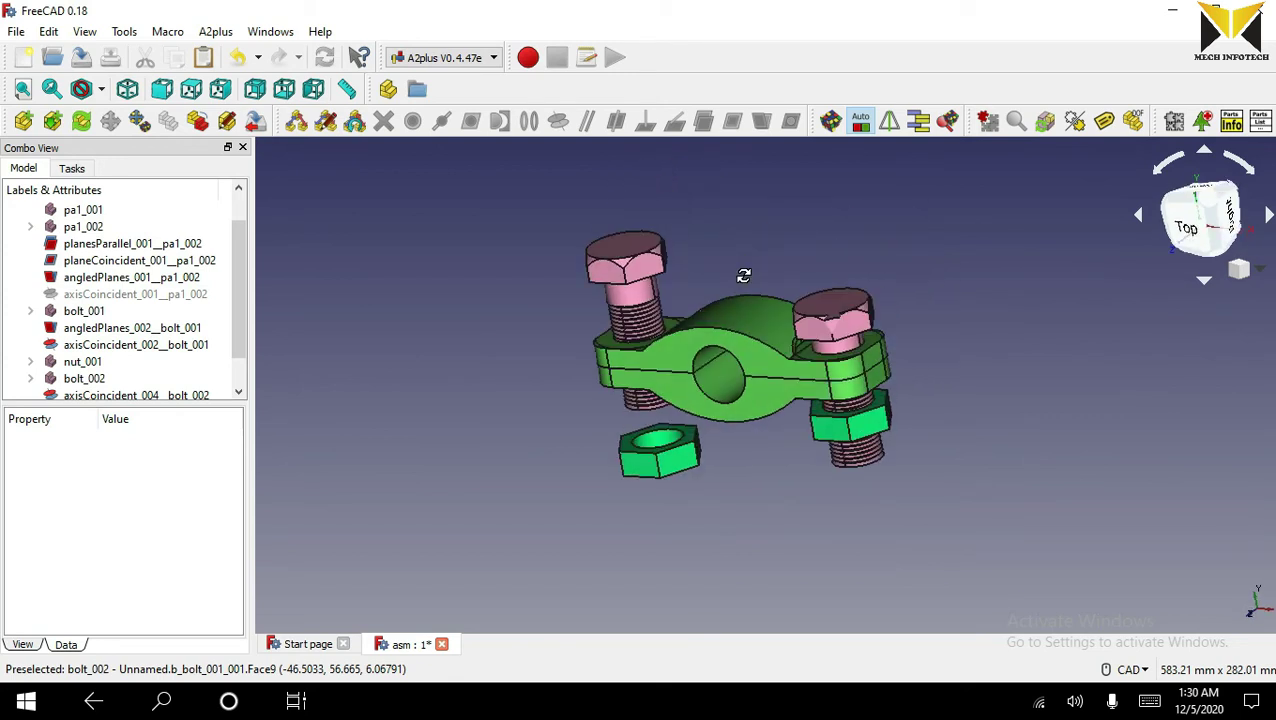
scroll(592, 382, "up", 2)
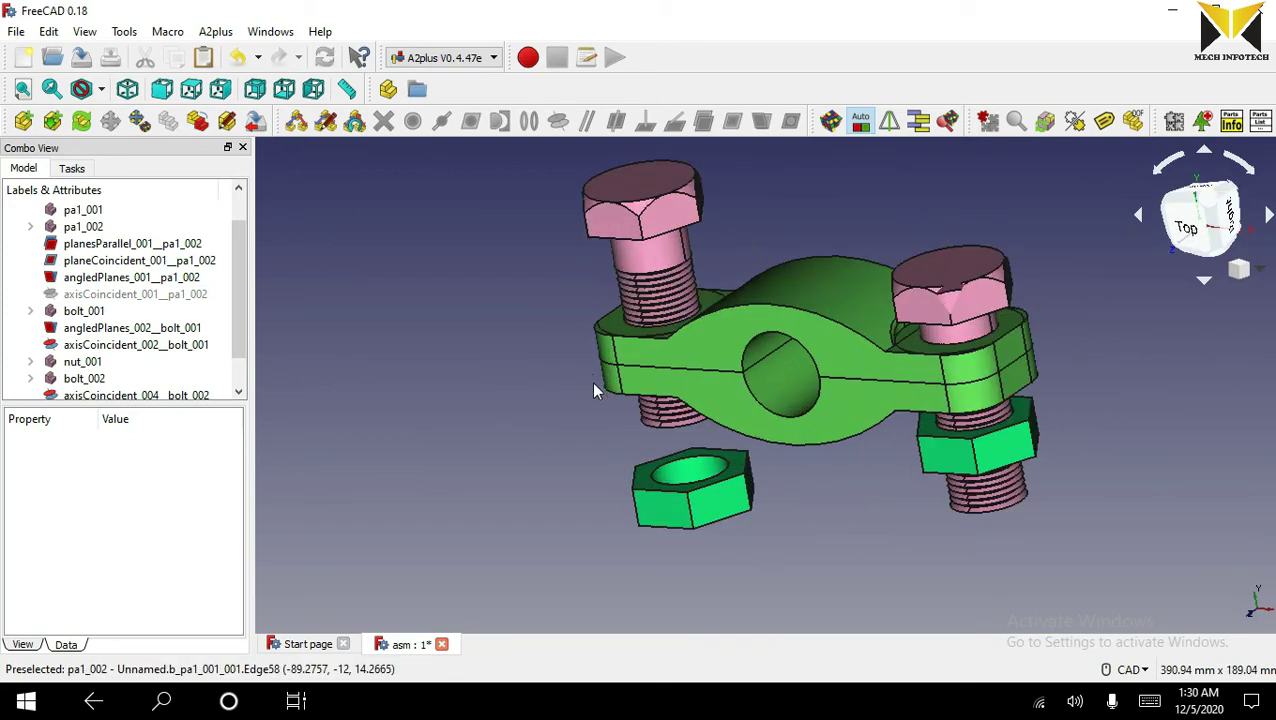
left_click(140, 121)
left_click_drag(682, 464, 674, 420)
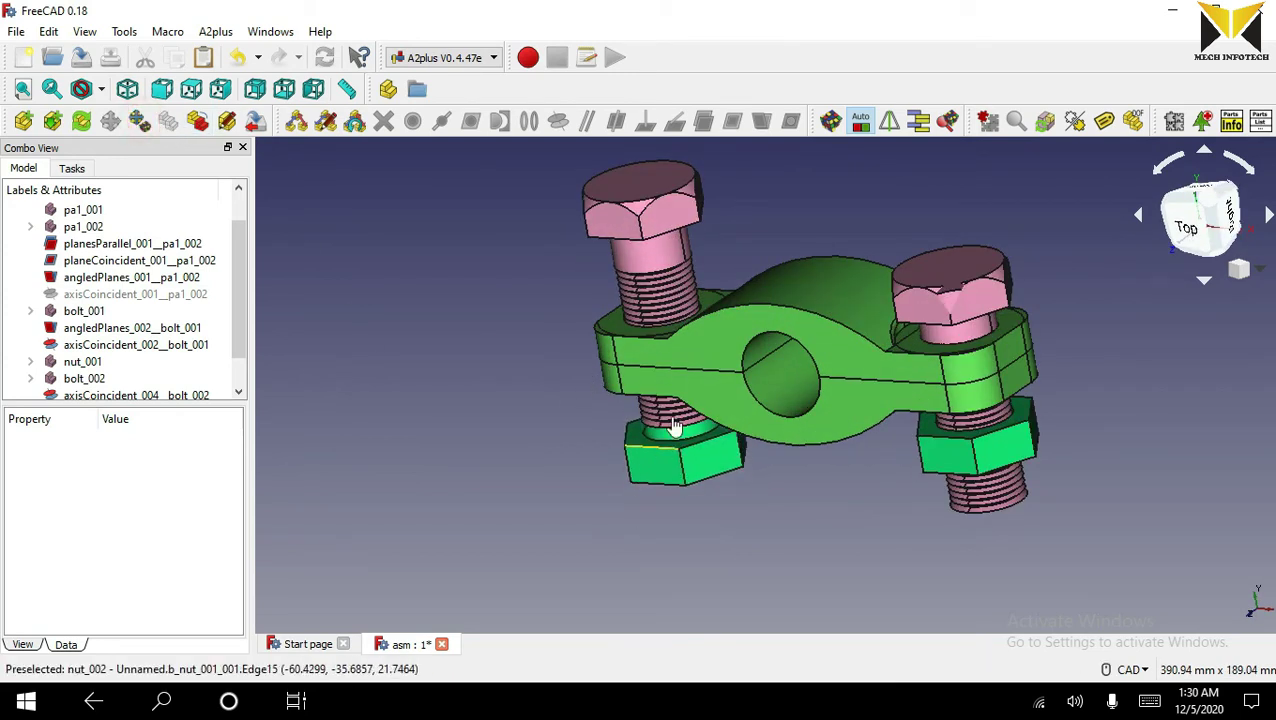
left_click(622, 517)
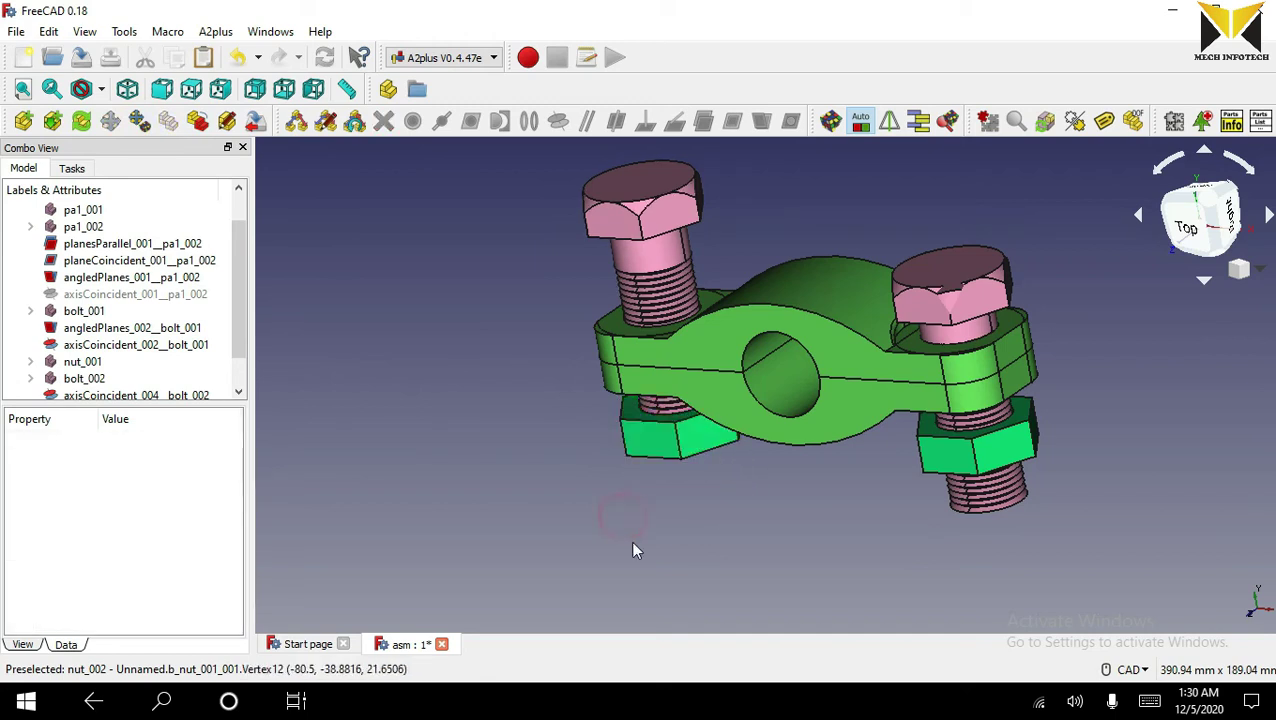
Step: Add a plane coincident constraint between the underside of bolt_002's head and pa1_001's face around the hole, aligned with zero offset
scroll(633, 543, "down", 4)
middle_click_drag(640, 535, 725, 482)
scroll(724, 254, "up", 4)
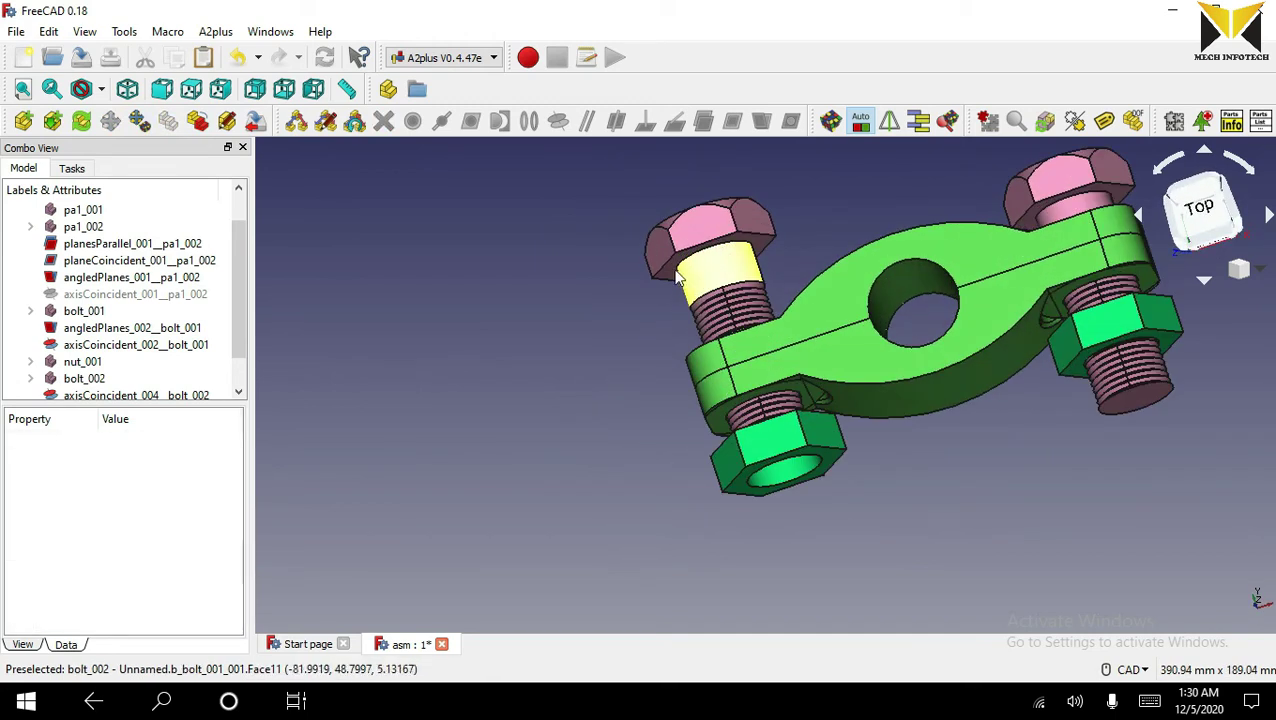
left_click(724, 265)
scroll(719, 482, "down", 4)
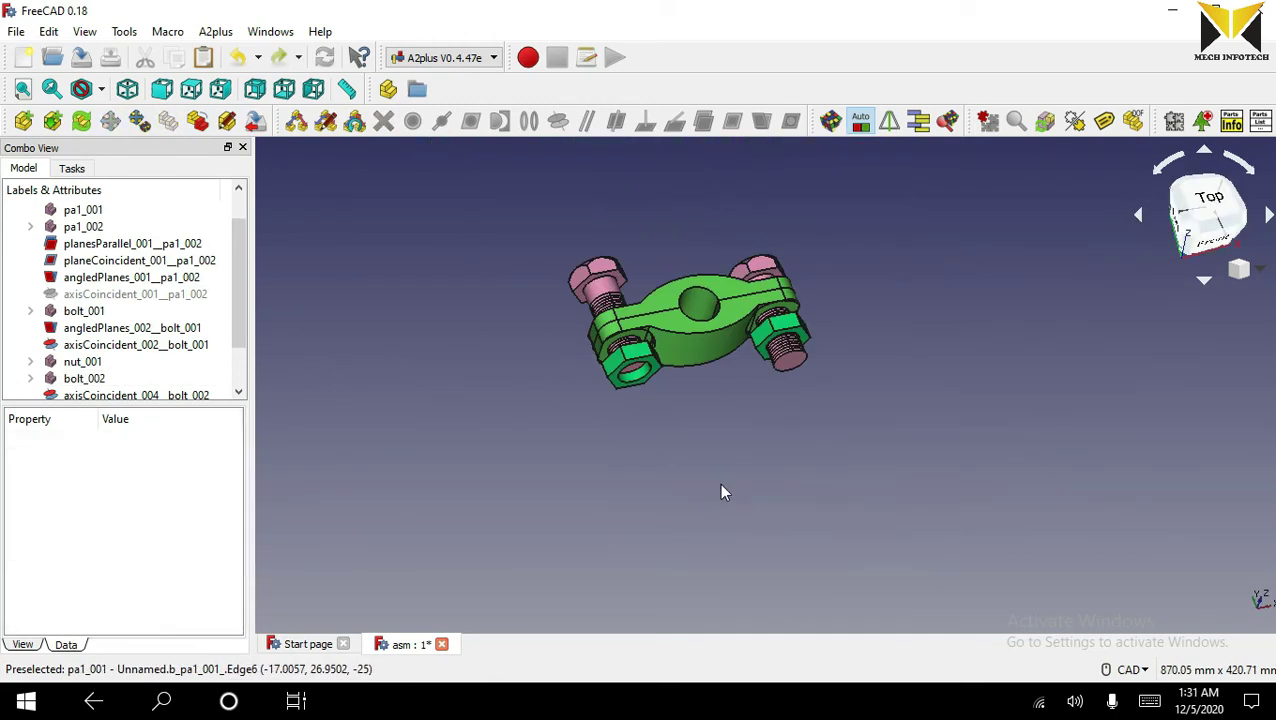
scroll(630, 310, "up", 6)
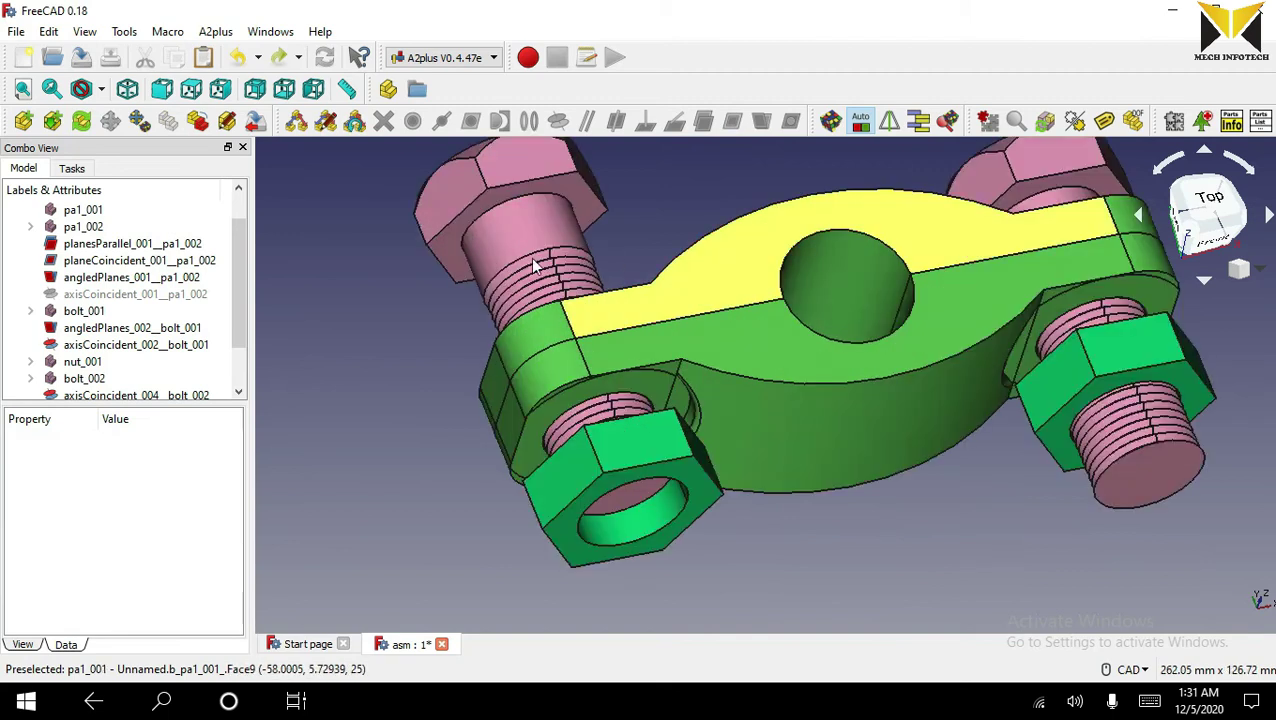
left_click(470, 250)
scroll(470, 260, "down", 4)
middle_click_drag(600, 380, 668, 383)
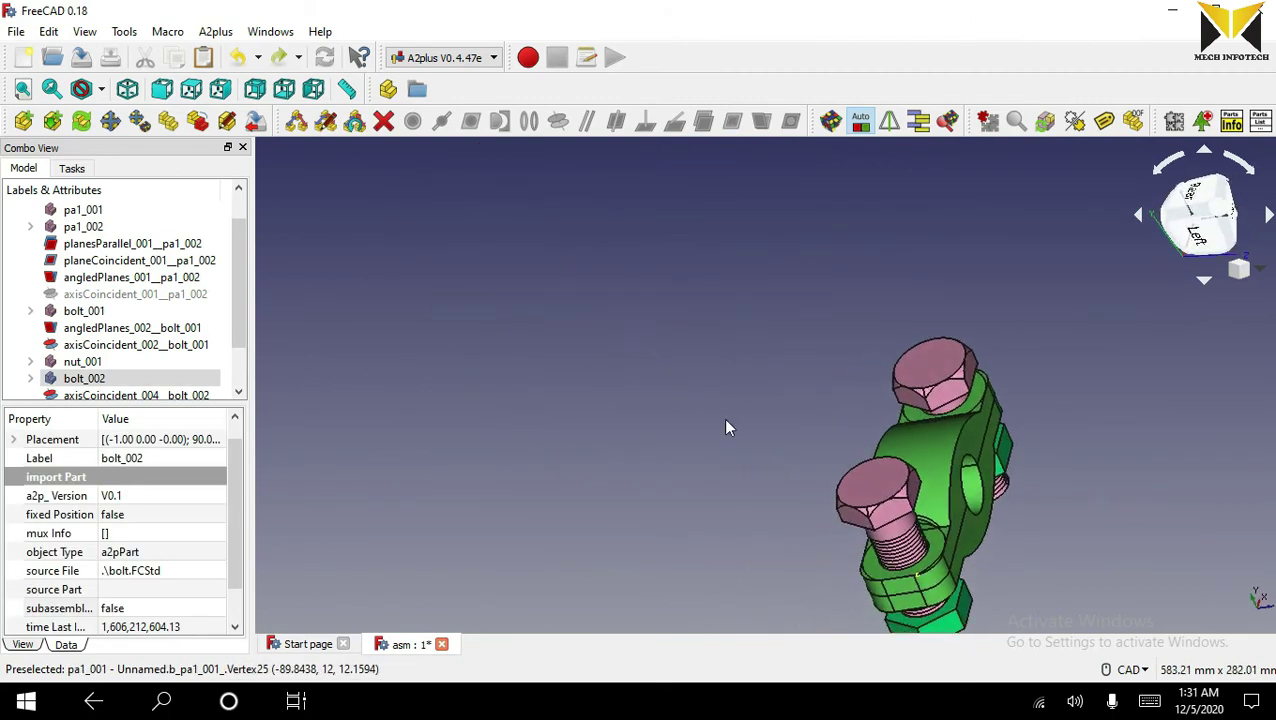
left_click(928, 548, "ctrl")
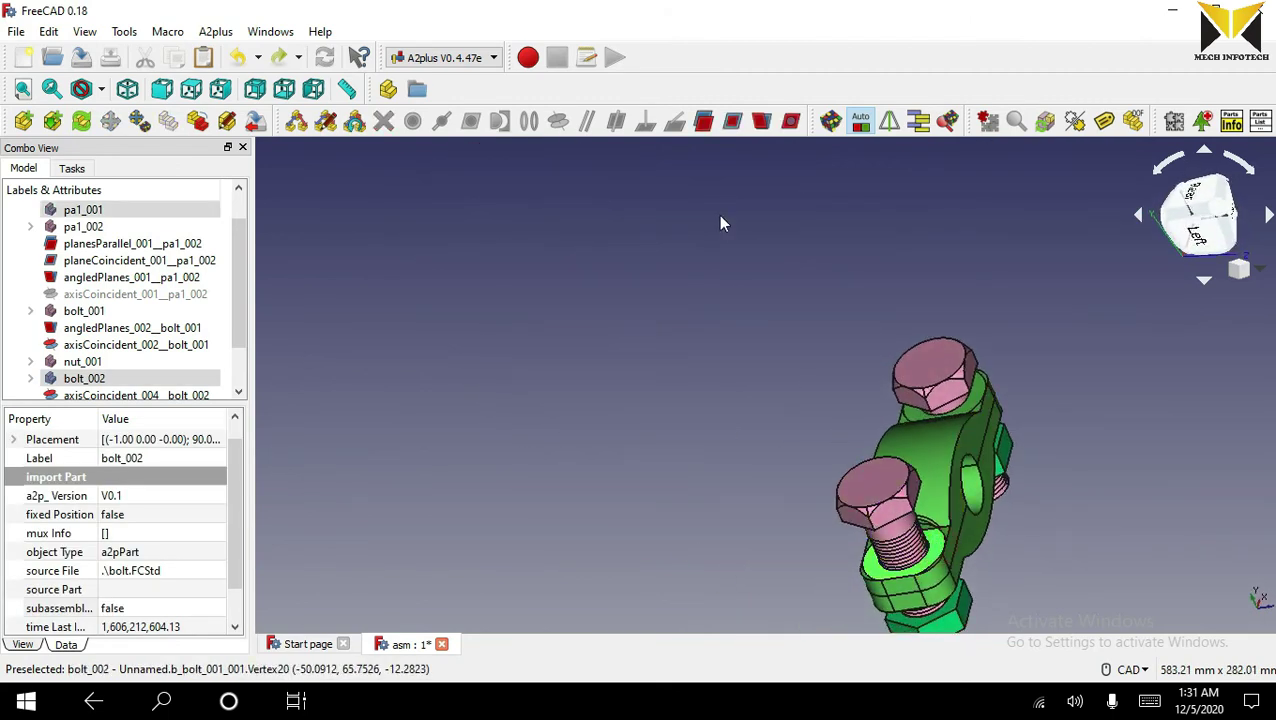
left_click(731, 122)
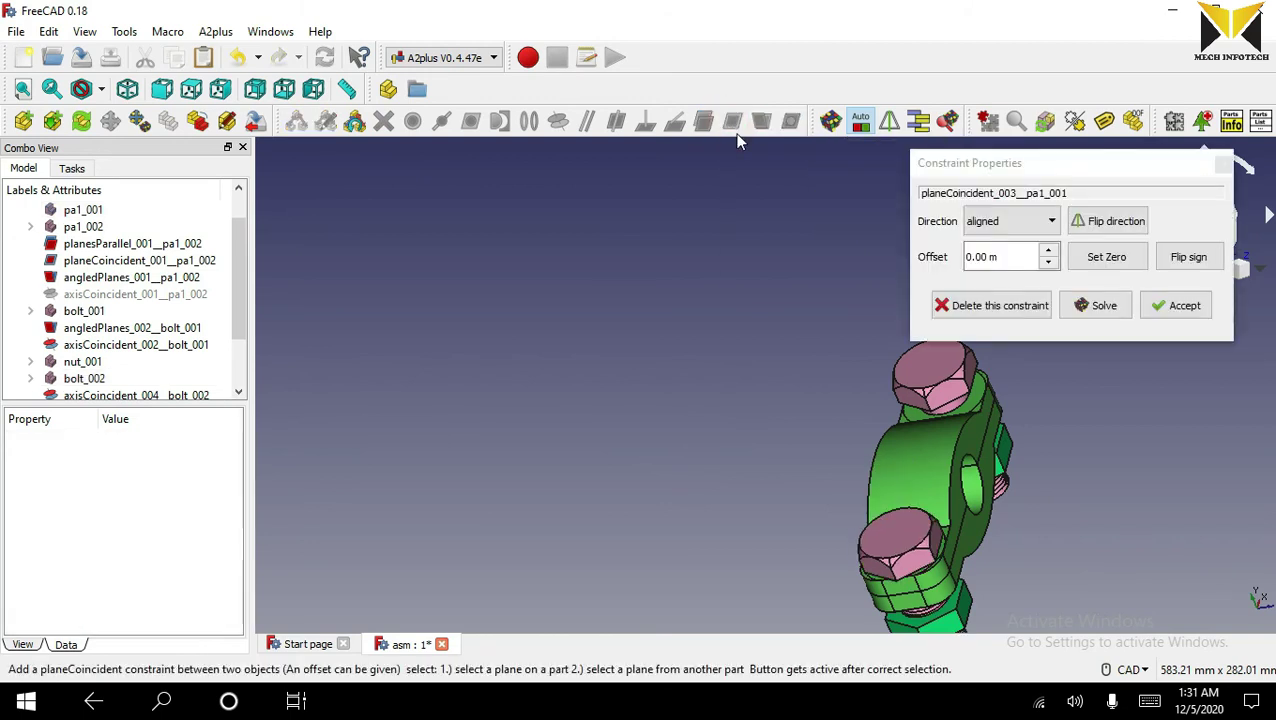
left_click(1170, 305)
Step: Add a plane coincident constraint between the underside of bolt_001's head and pa1_001's face around its hole
middle_click_drag(1142, 366, 871, 313)
scroll(606, 289, "up", 4)
left_click(598, 314)
middle_click_drag(595, 185, 863, 285)
scroll(860, 280, "down", 4)
scroll(843, 425, "up", 4)
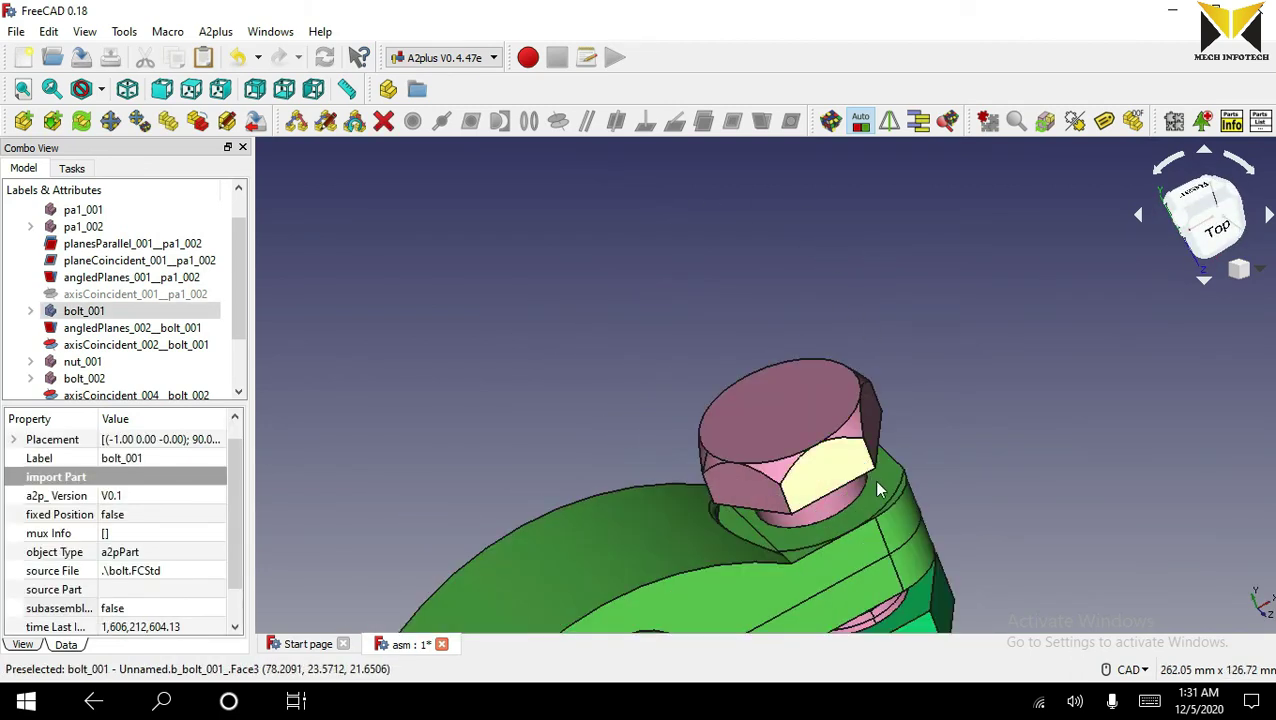
left_click(878, 494, "ctrl")
left_click(733, 121)
left_click(1170, 305)
Step: Import the pa2 part into the assembly and place it beside the bolted clamps
scroll(995, 300, "down", 4)
middle_click_drag(983, 217, 764, 280)
scroll(764, 280, "down", 2)
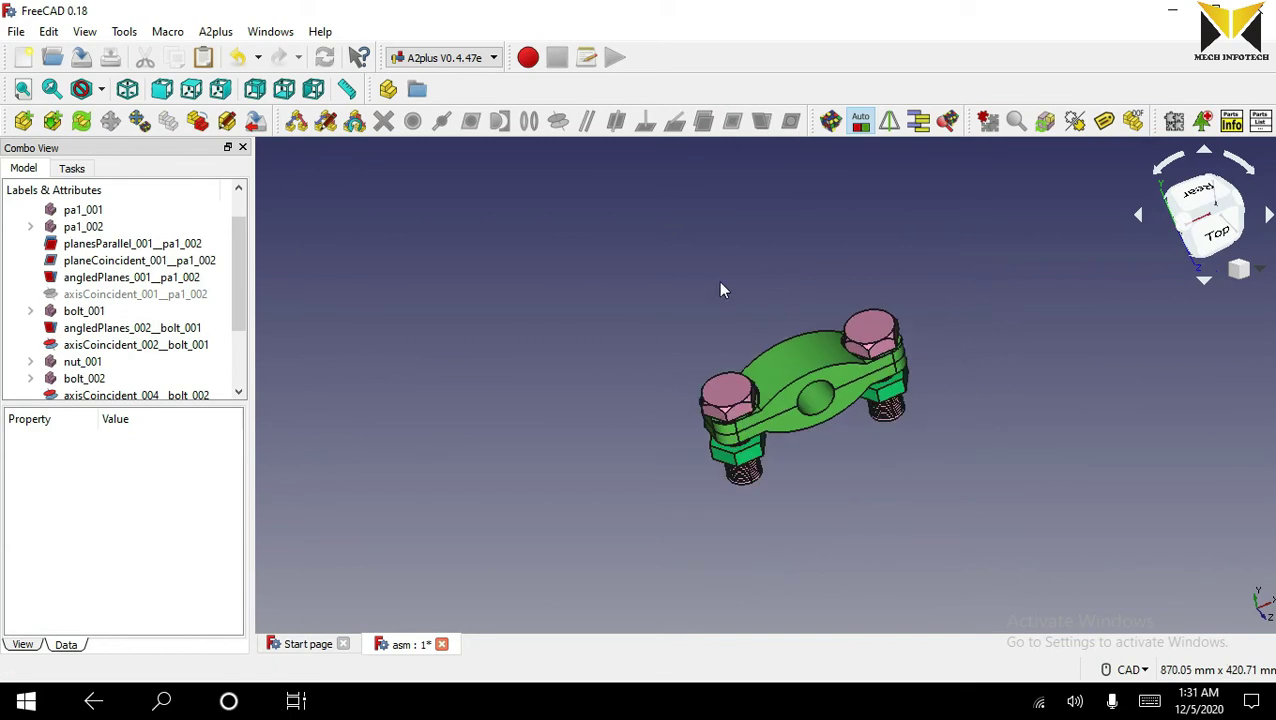
scroll(714, 383, "up", 2)
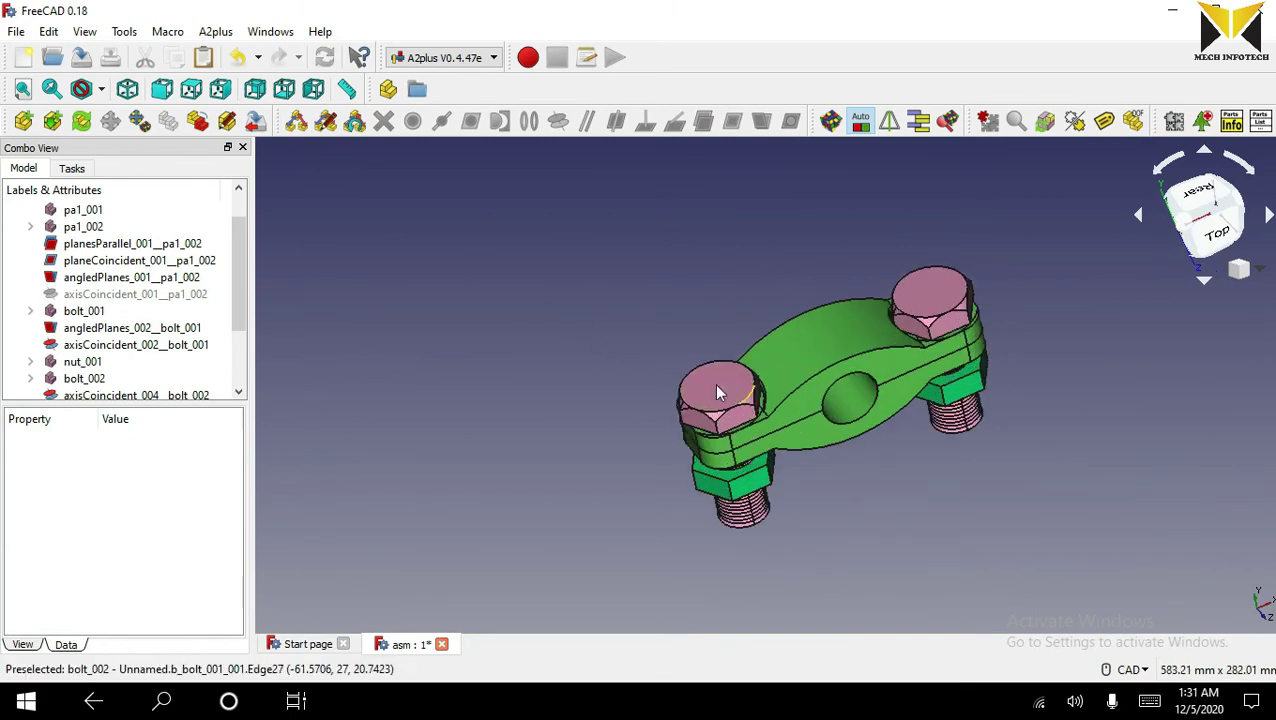
left_click(22, 120)
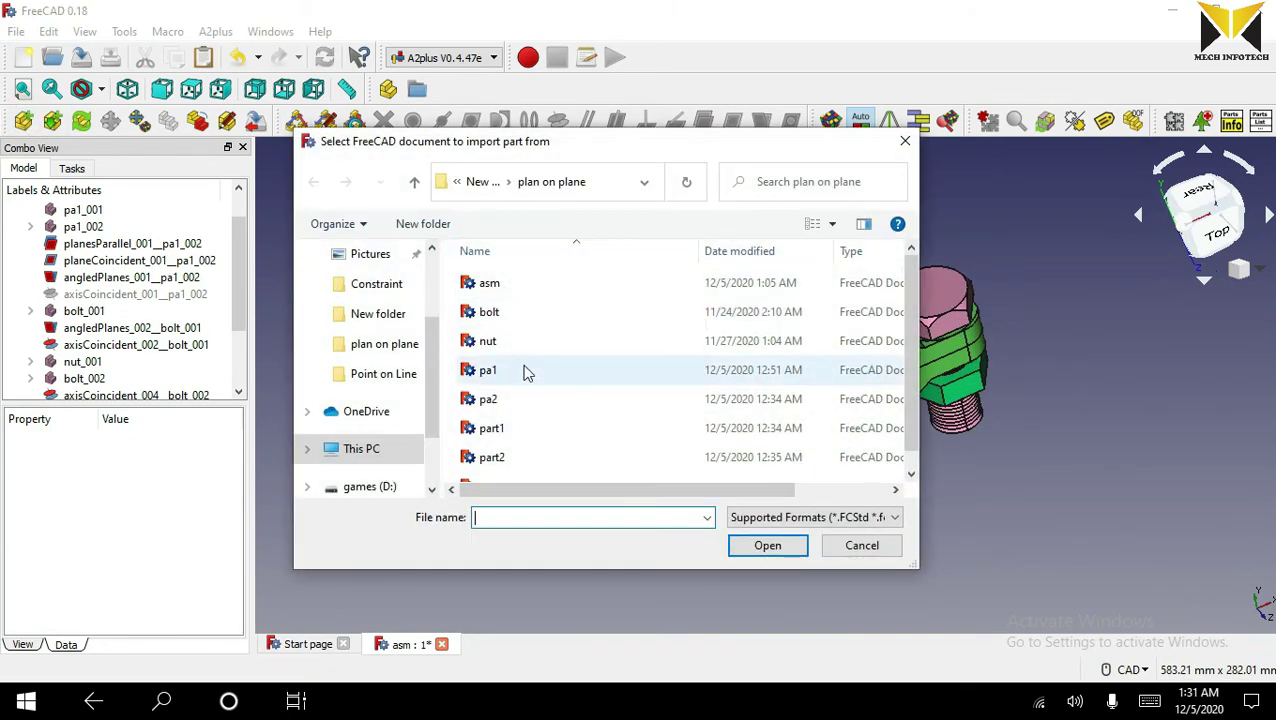
double_click(480, 400)
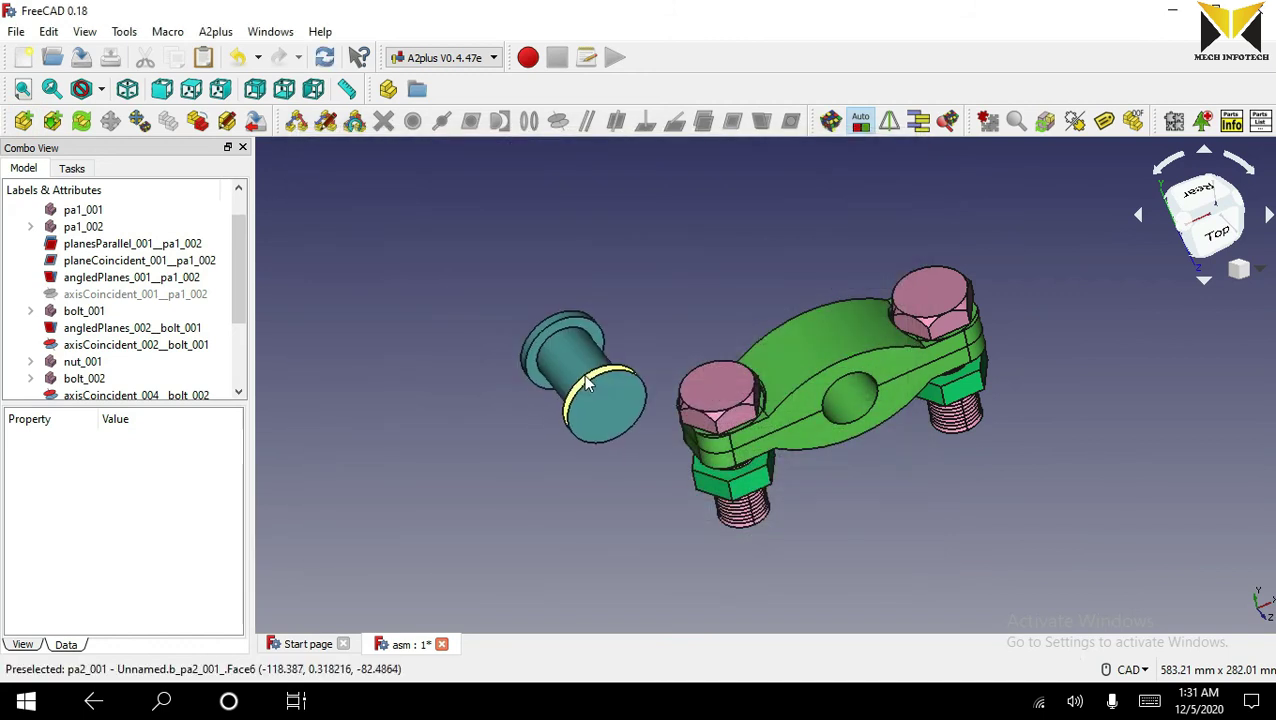
left_click(564, 288)
Step: Add an axis coincident constraint between pa2_001's cylindrical shaft and pa1_002's central bore, with aligned direction and rotation unlocked
left_click(570, 362)
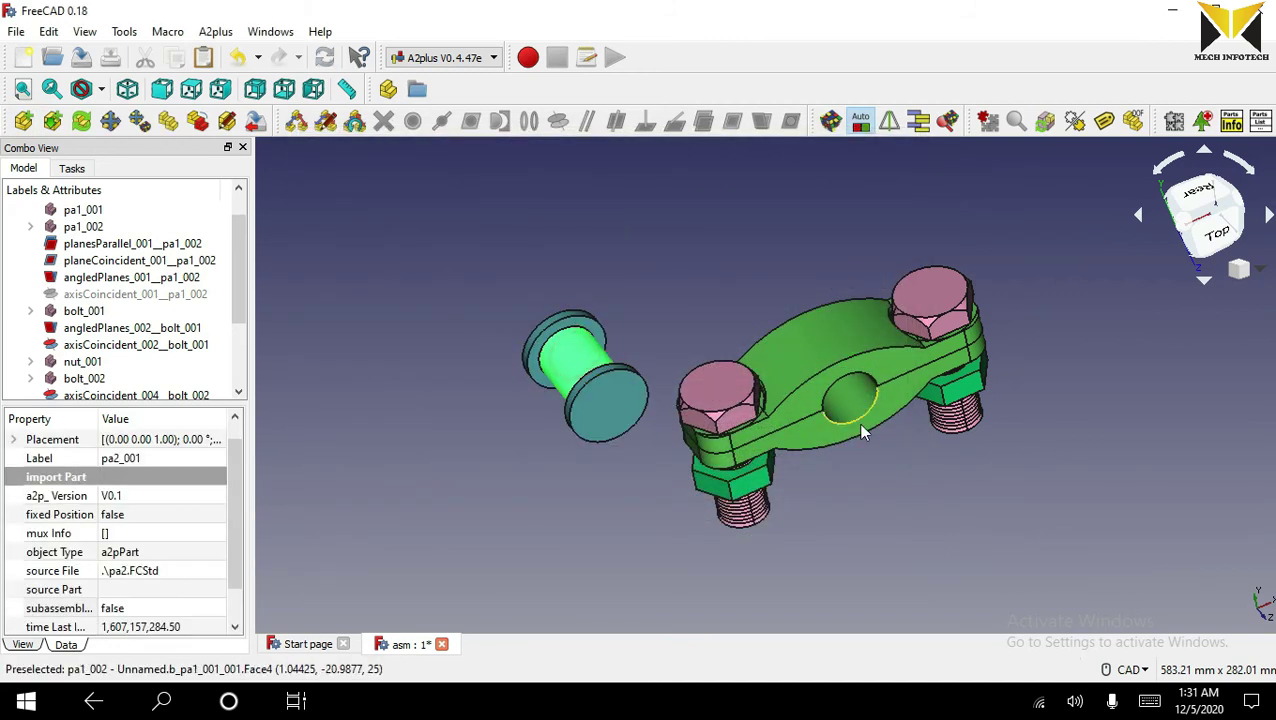
left_click(849, 400, "ctrl")
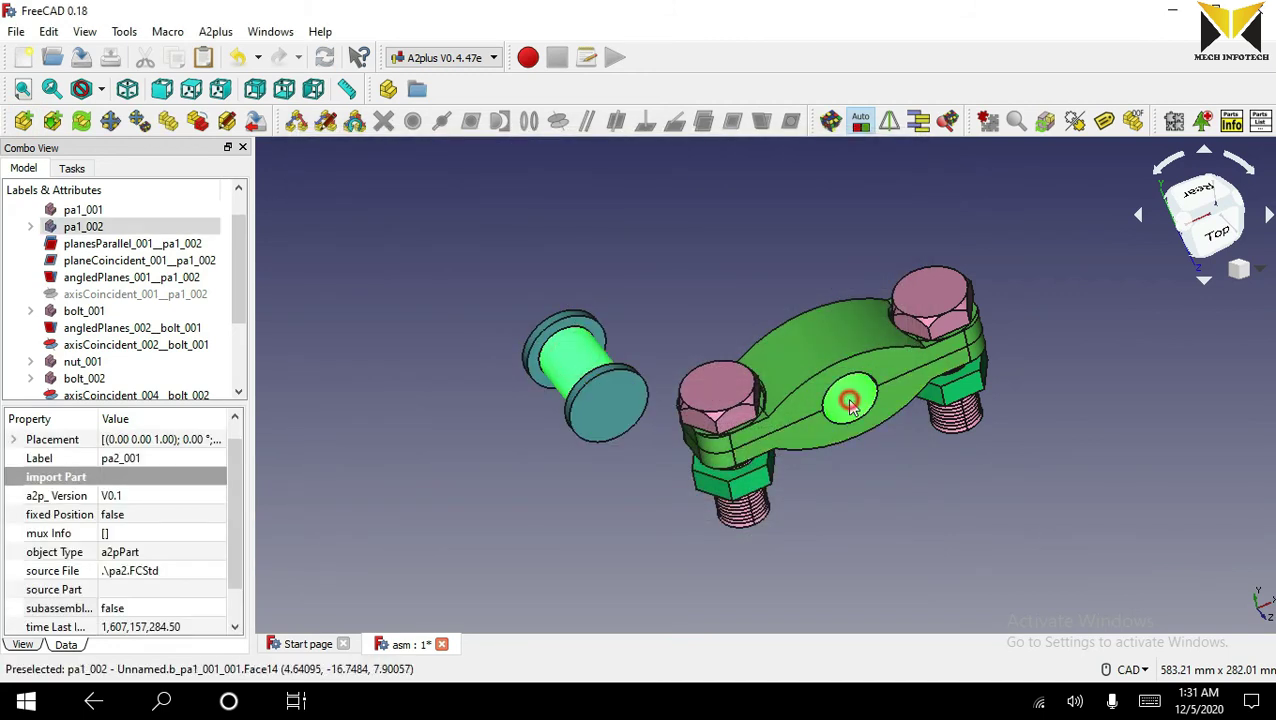
left_click(558, 122)
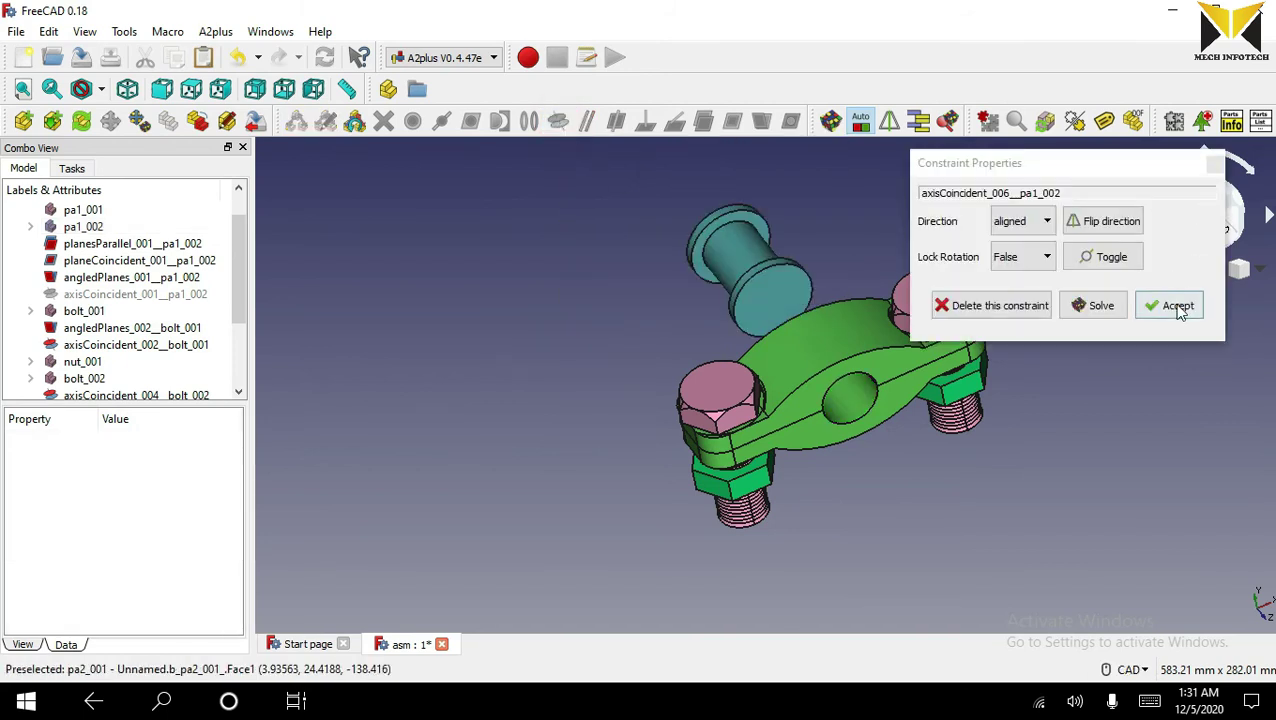
left_click(1178, 306)
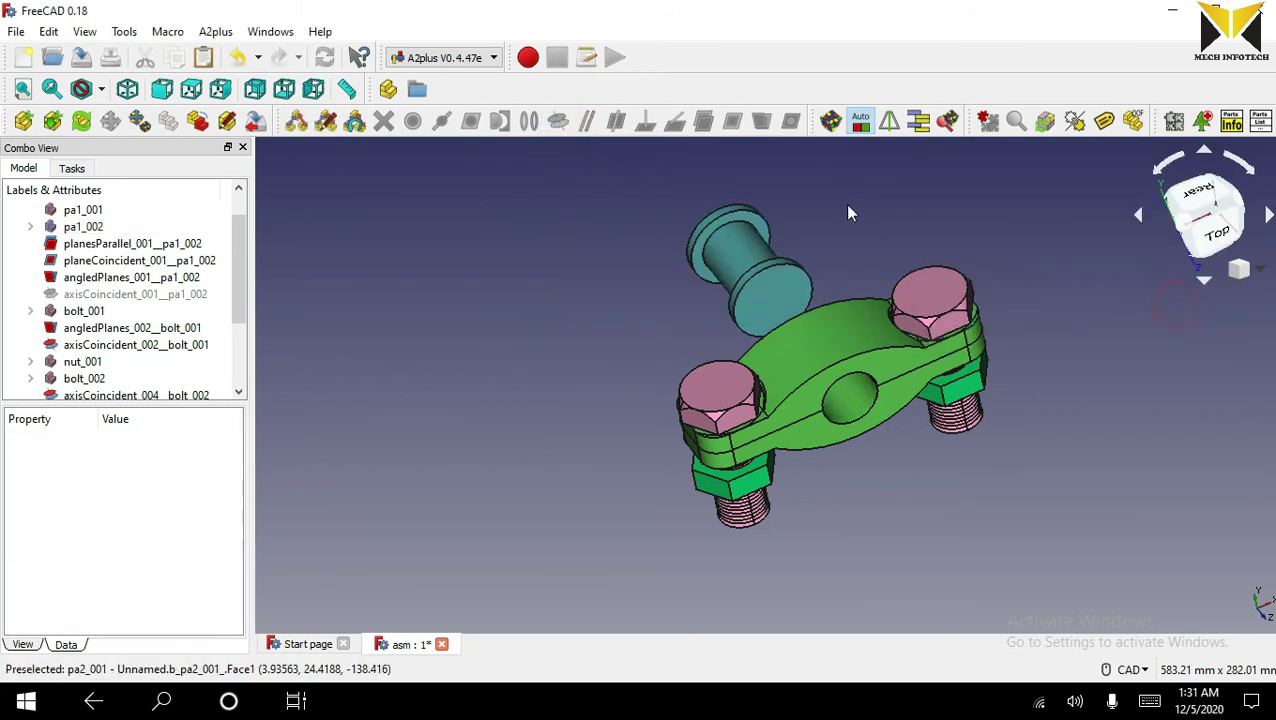
Step: Add a plane coincident constraint between the inner face of pa2_001's flange and pa1_002's side face, aligned with zero offset
scroll(715, 240, "up", 4)
left_click(706, 242)
scroll(543, 208, "down", 6)
middle_click_drag(533, 208, 740, 340)
scroll(775, 408, "up", 4)
left_click(778, 418)
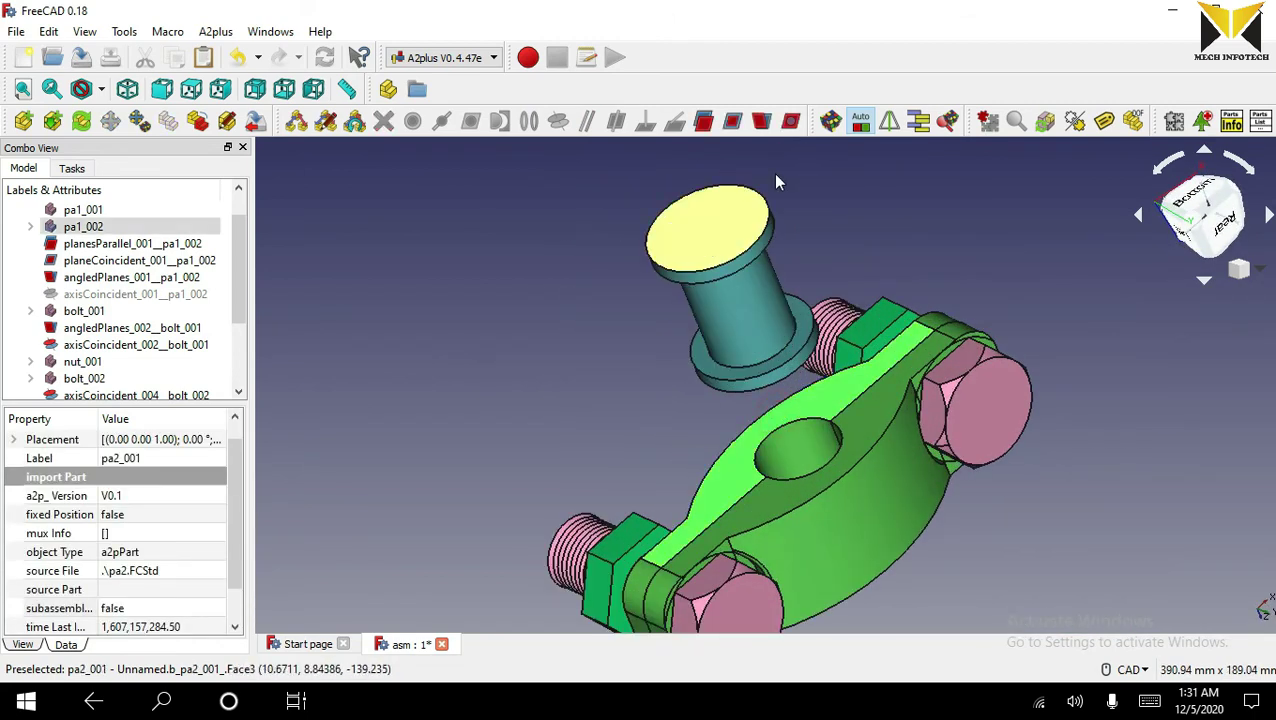
left_click(732, 121)
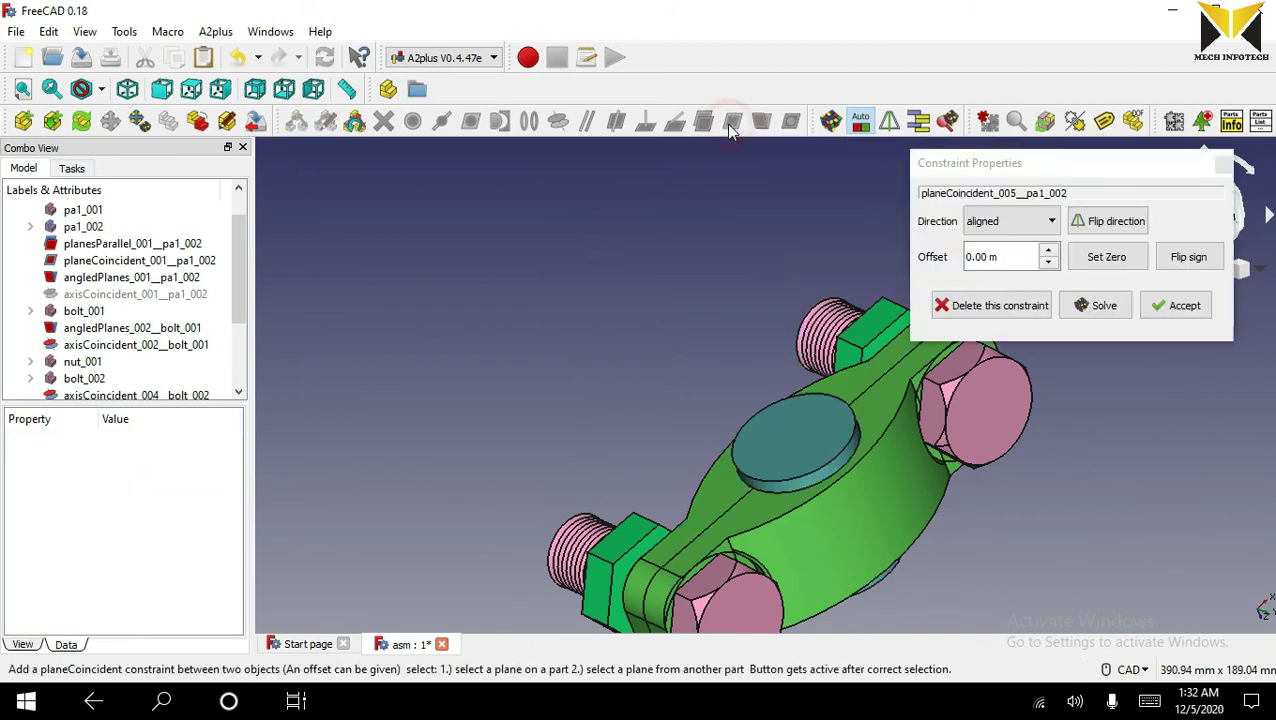
left_click(1178, 306)
middle_click_drag(1123, 349, 869, 288)
scroll(869, 288, "down", 6)
middle_click_drag(846, 344, 484, 321)
scroll(484, 321, "up", 4)
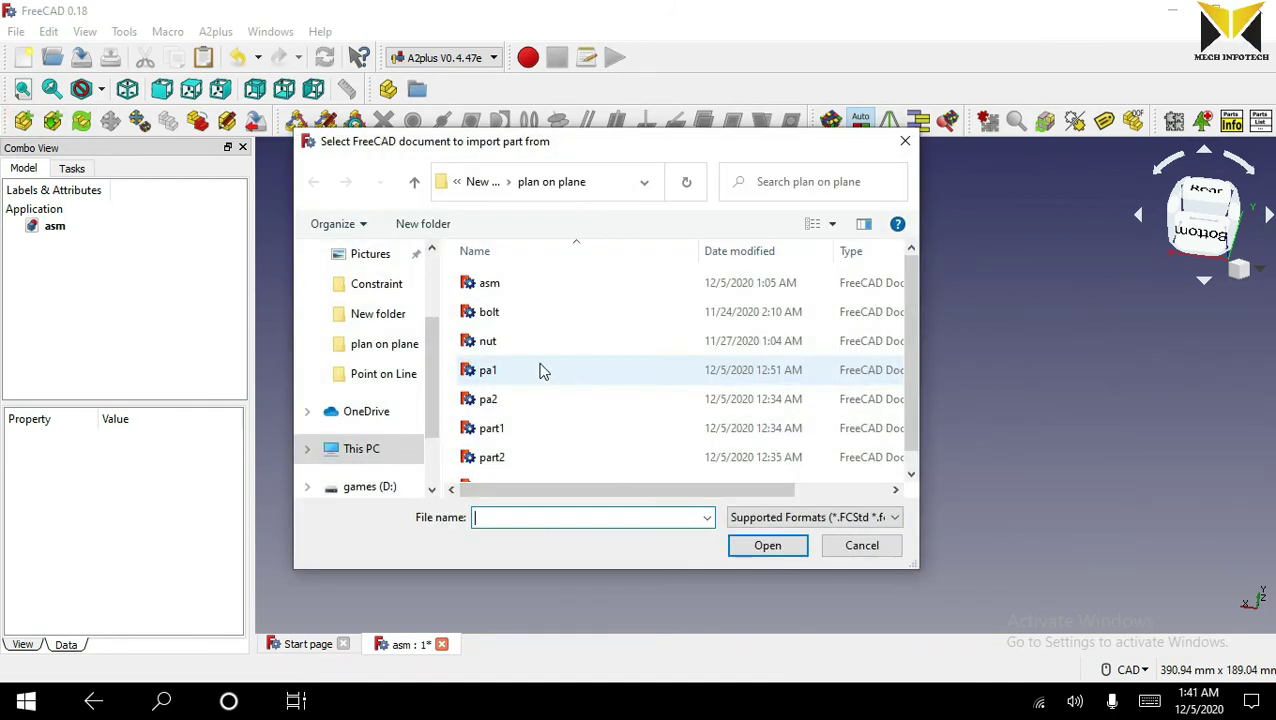
Step: Import the pa1 part into the empty asm document and place a duplicate of it beside the original
double_click(486, 368)
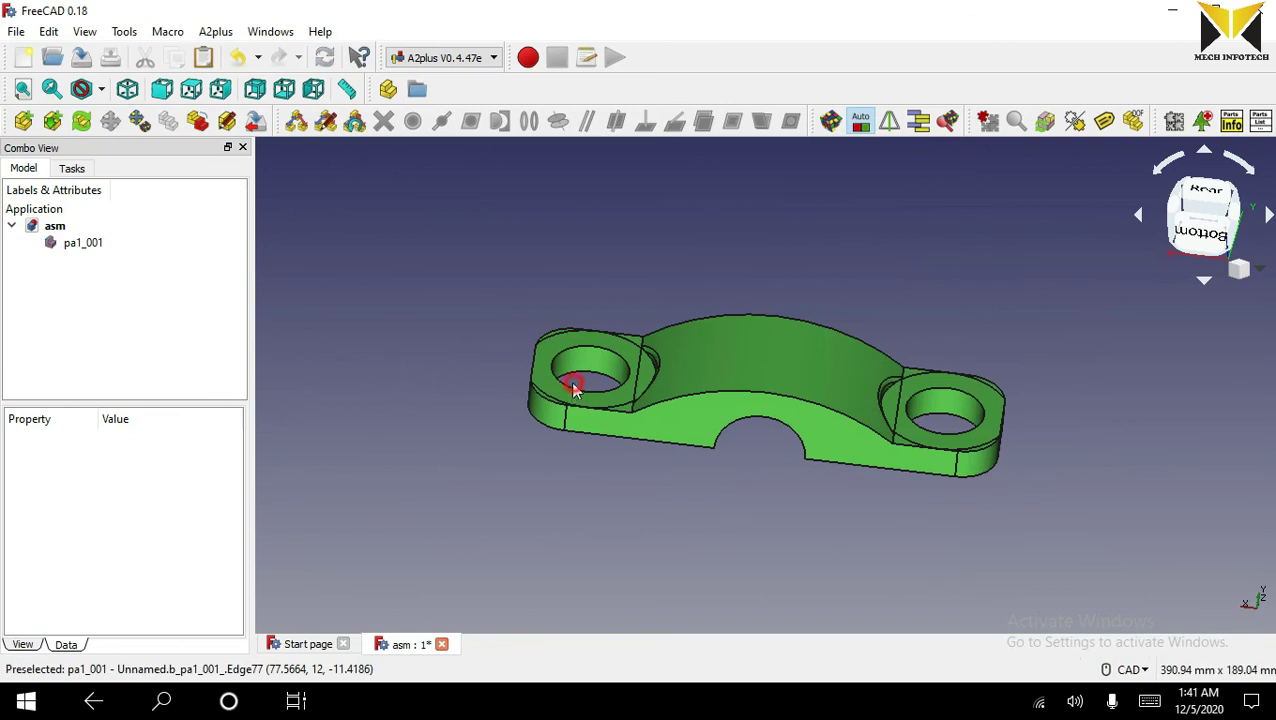
left_click(80, 248)
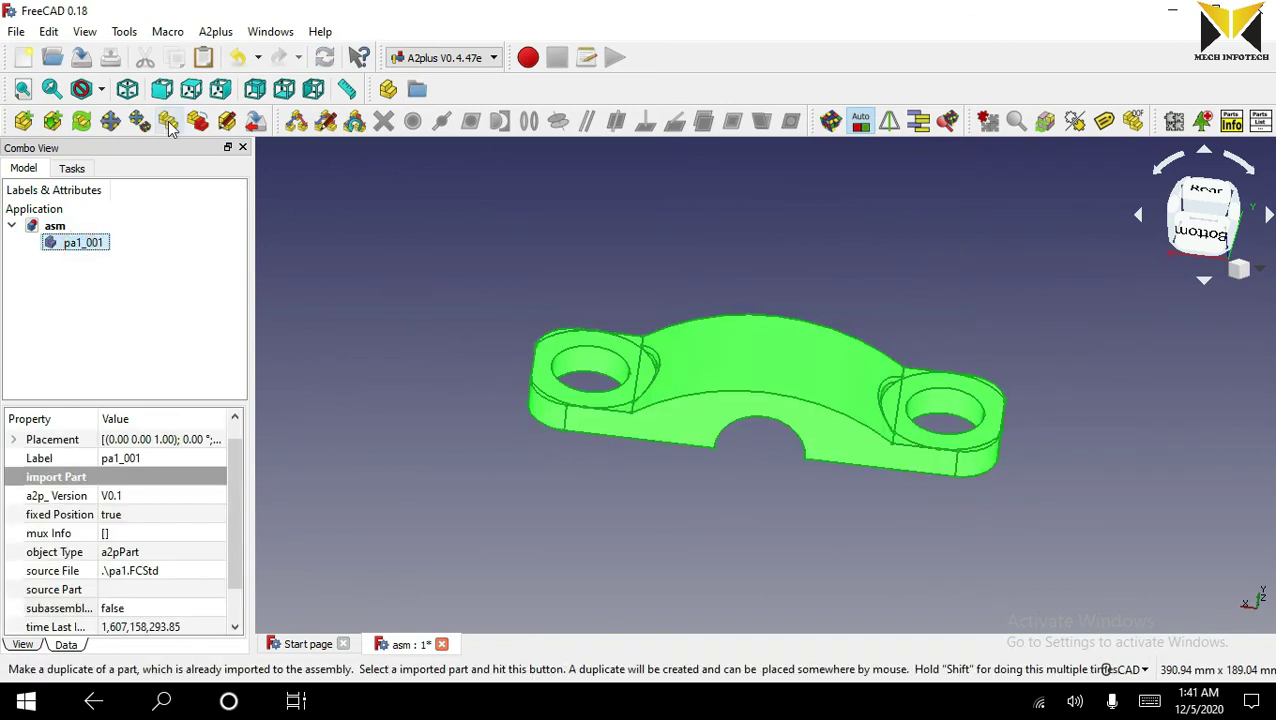
left_click(168, 122)
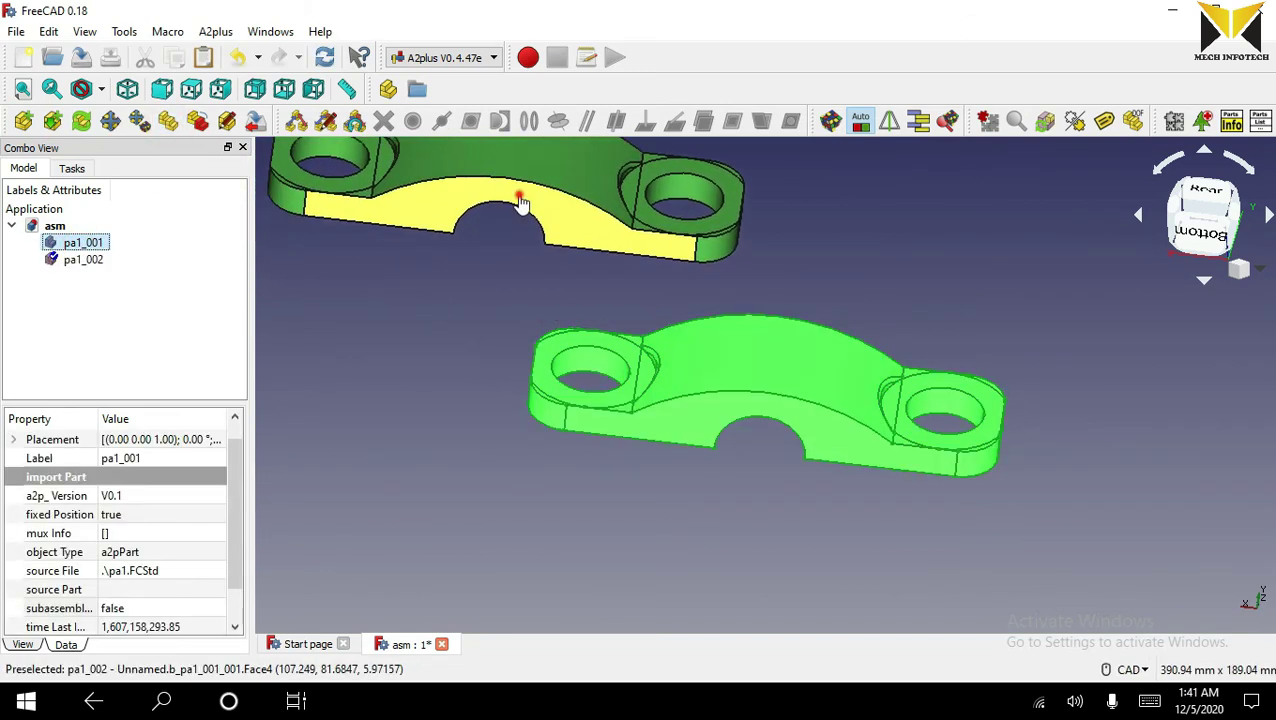
left_click(377, 331)
Step: Add a center of mass constraint between matching flat mating faces of pa1_002 and pa1_001, flipping the direction and keeping zero offset and unlocked rotation
scroll(543, 418, "down", 4)
middle_click_drag(732, 309, 752, 208)
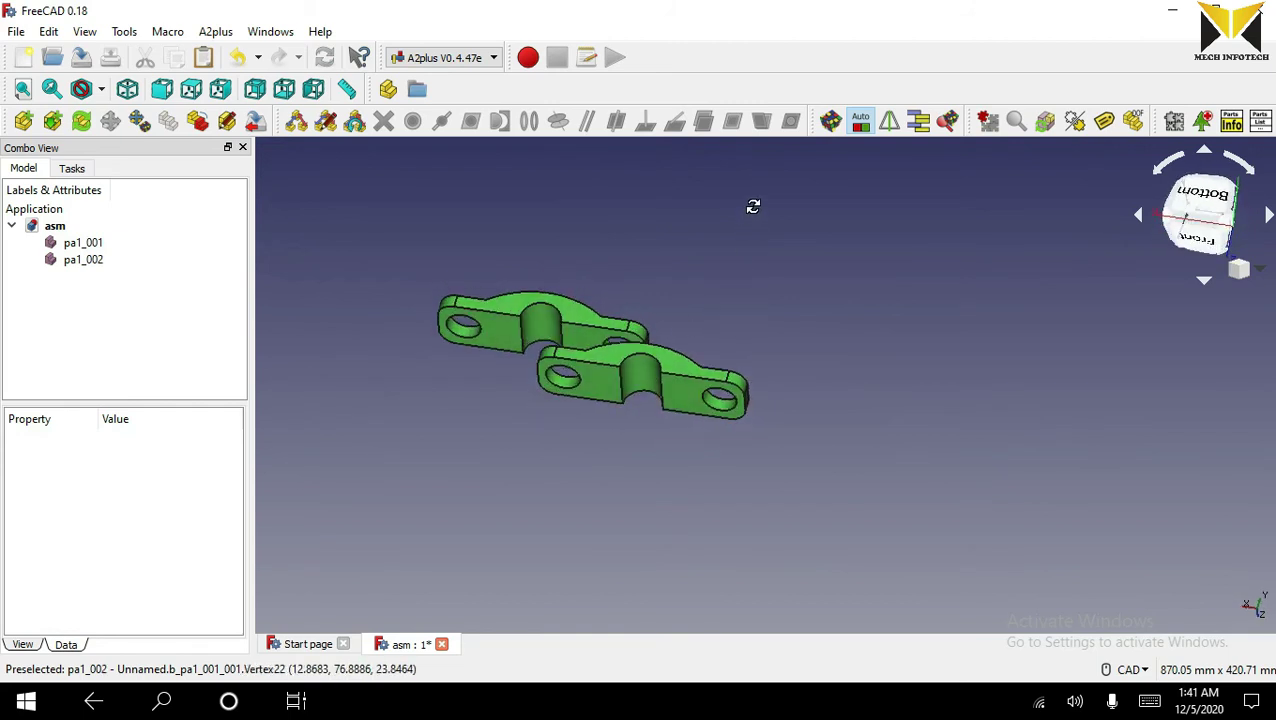
scroll(534, 343, "up", 2)
left_click(490, 335)
left_click(590, 503)
left_click(488, 333)
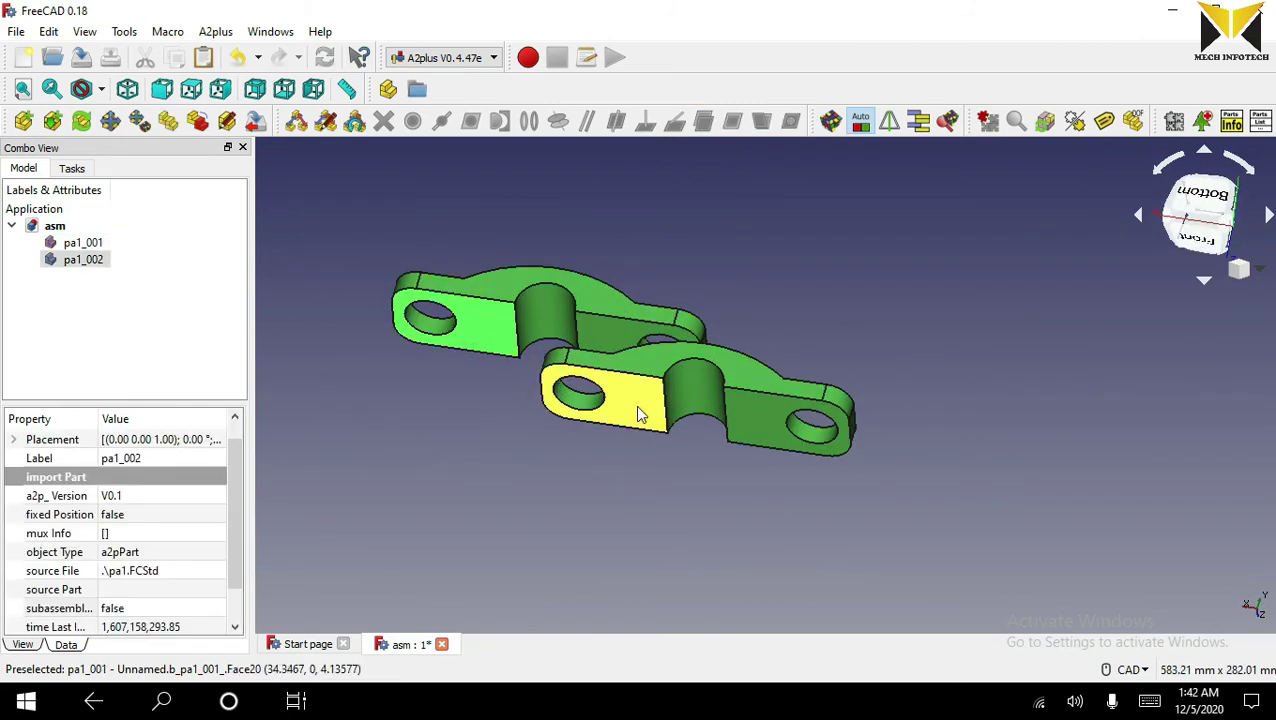
left_click(630, 400, "ctrl")
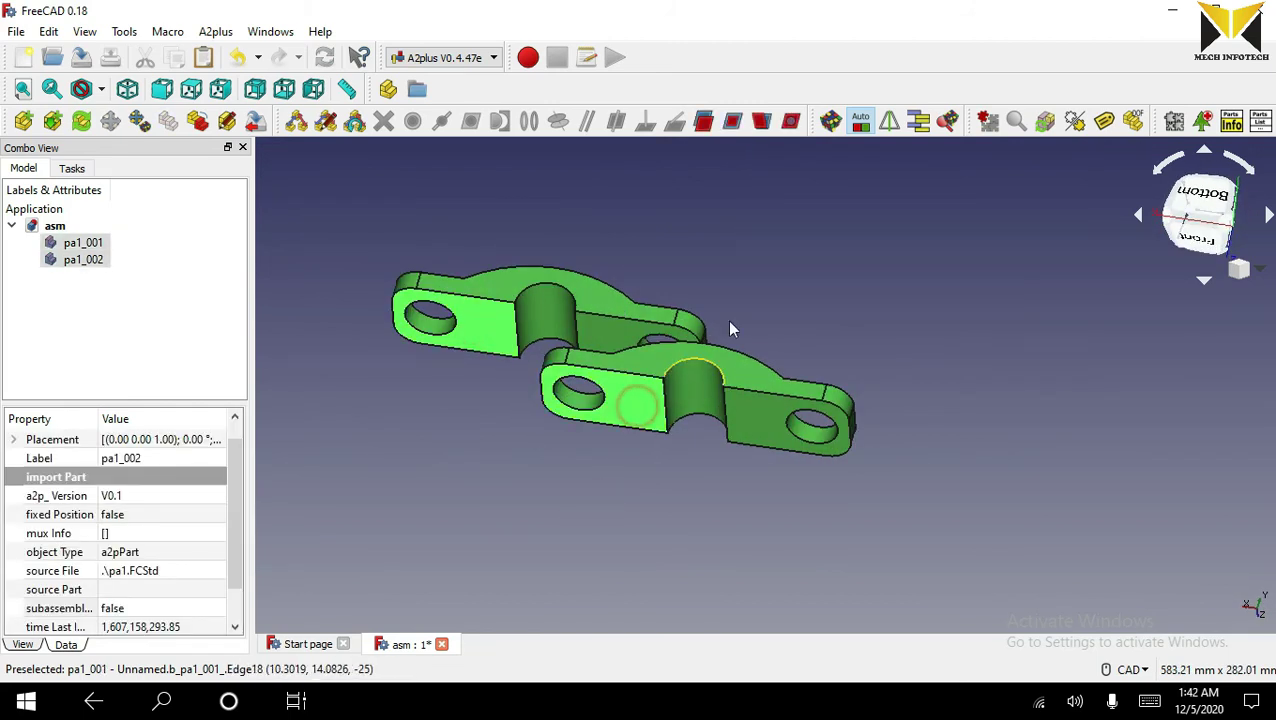
left_click(799, 127)
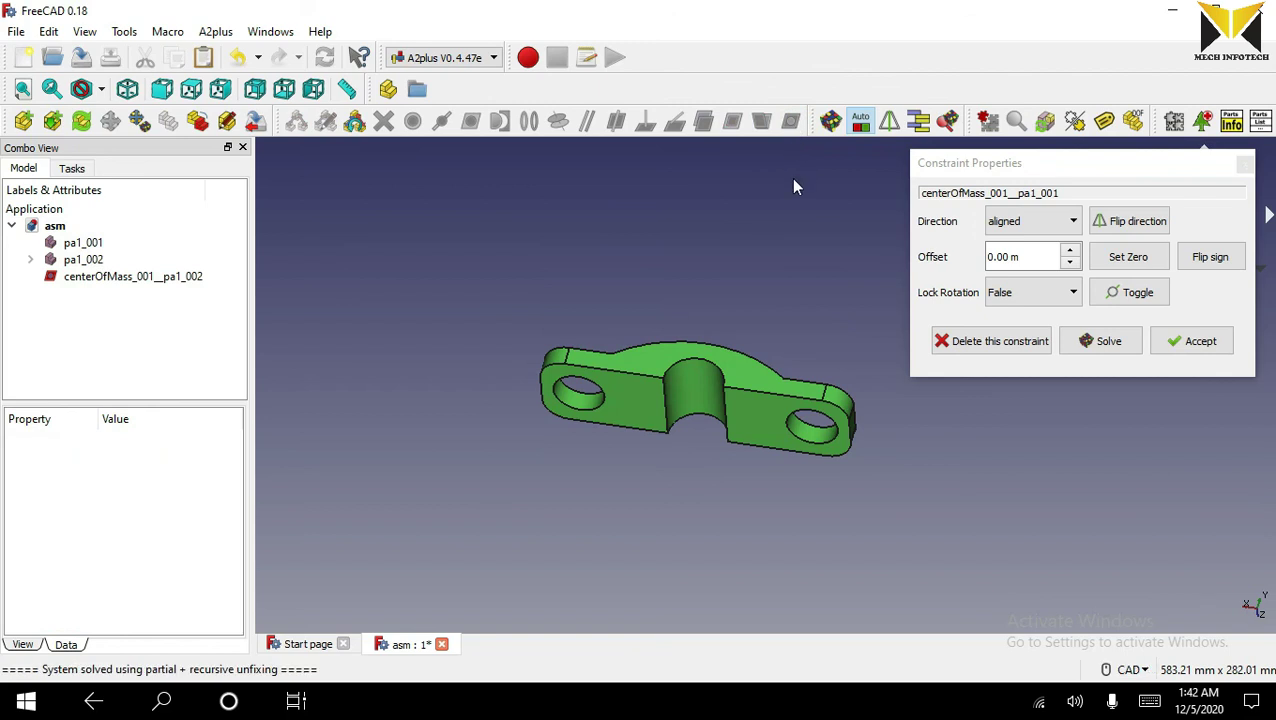
left_click(1133, 224)
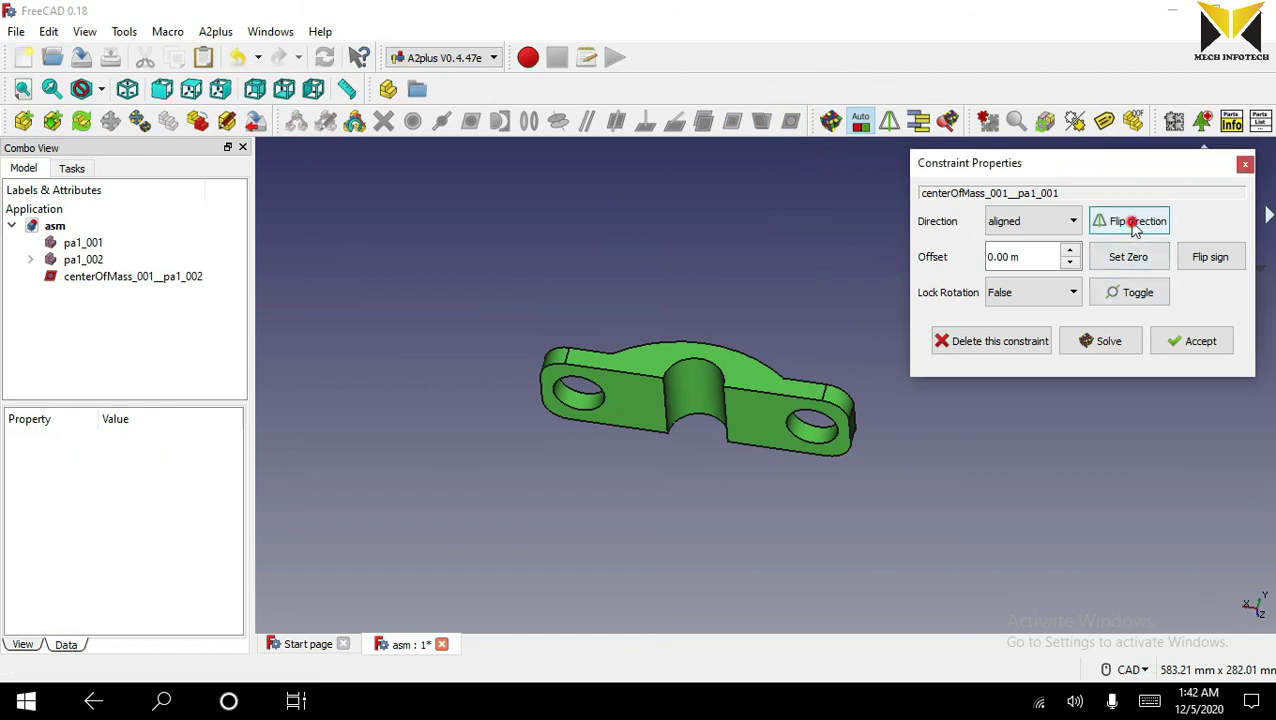
left_click(1180, 339)
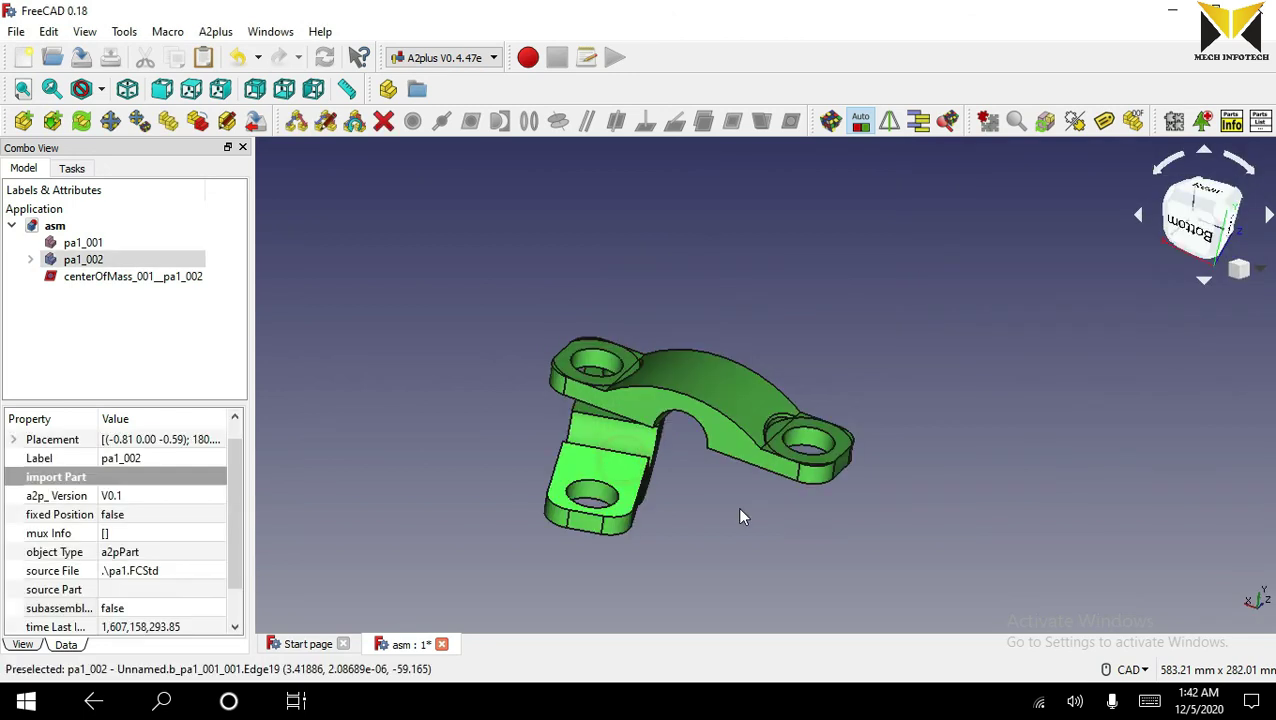
Step: Add a center of mass constraint between the remaining flat mating faces of pa1_002 and pa1_001, with opposed direction, zero offset and rotation unlocked
middle_click_drag(737, 499, 740, 380)
left_click(762, 425, "ctrl")
middle_click_drag(768, 276, 737, 420)
left_click(604, 469)
left_click(712, 509)
left_click(584, 447)
middle_click_drag(718, 498, 772, 396)
left_click(772, 396, "ctrl")
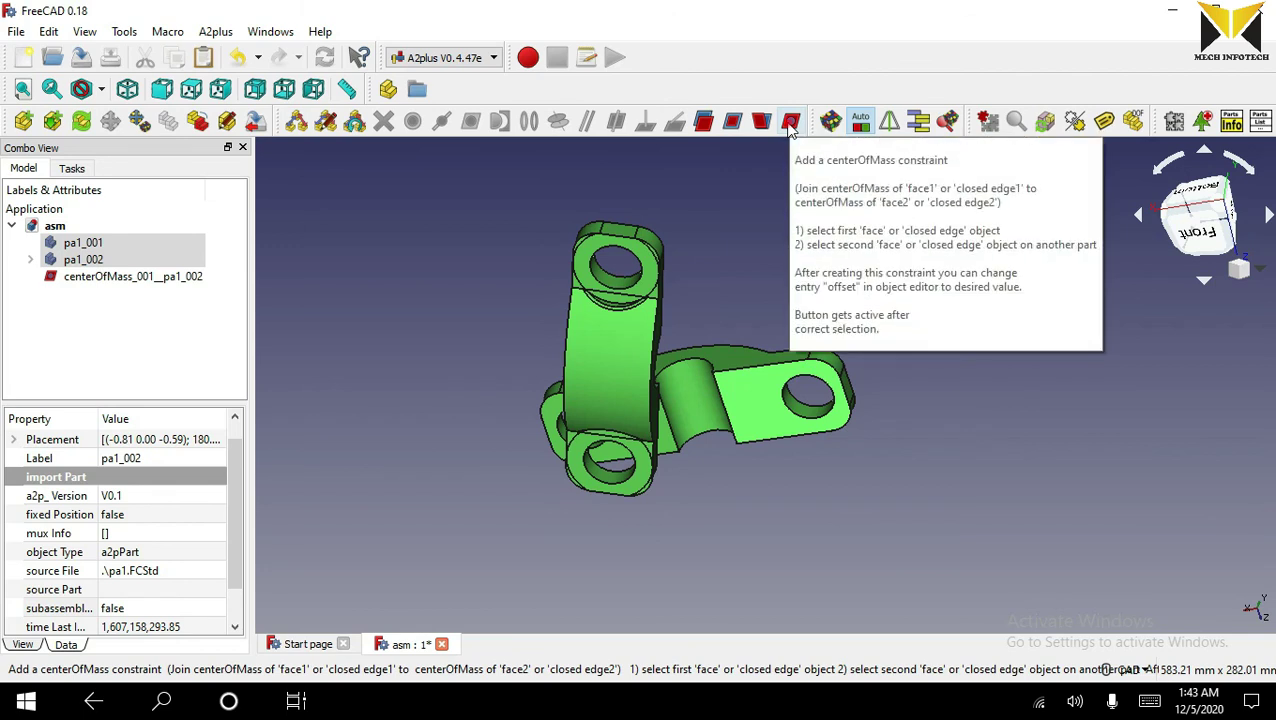
left_click(790, 122)
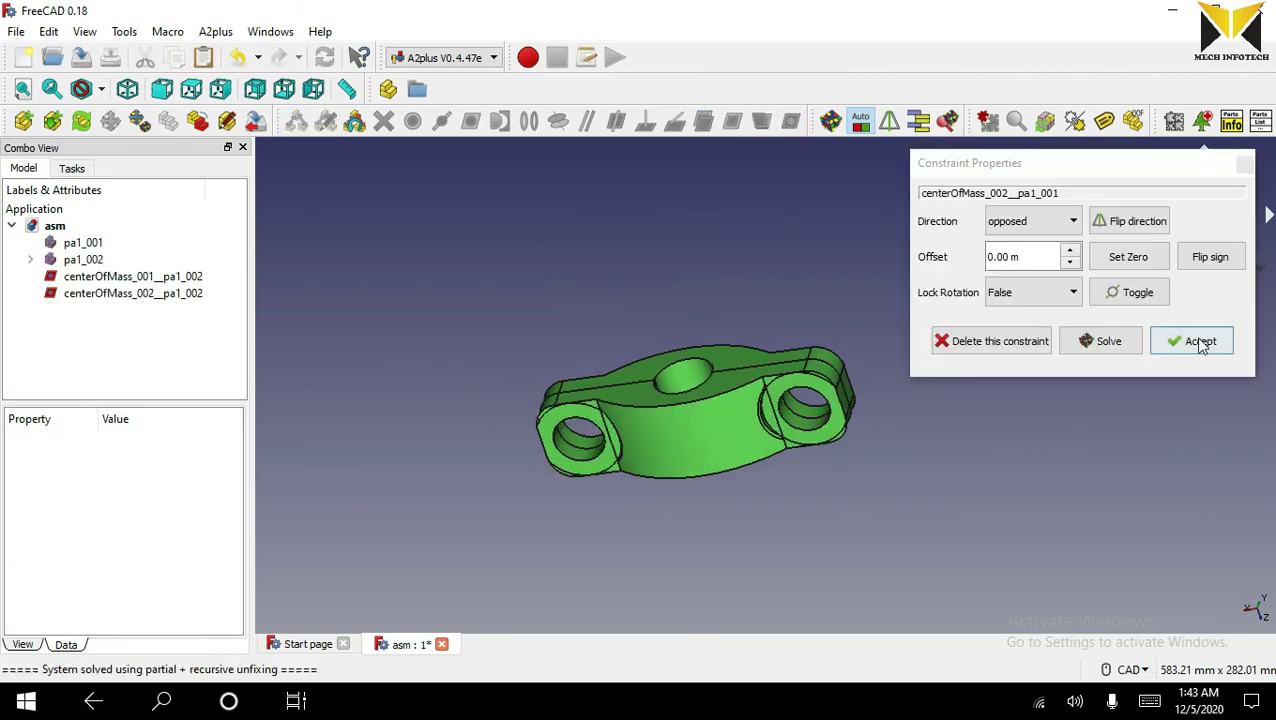
left_click(1200, 342)
middle_click_drag(836, 293, 843, 334)
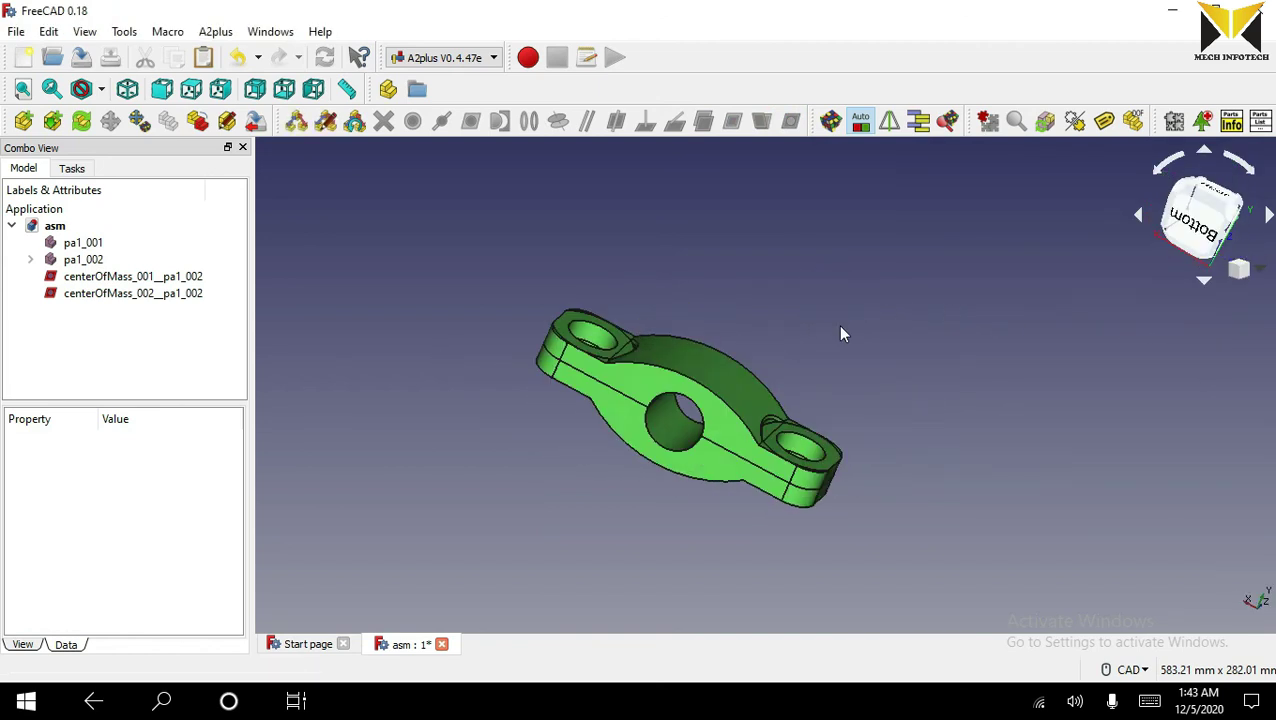